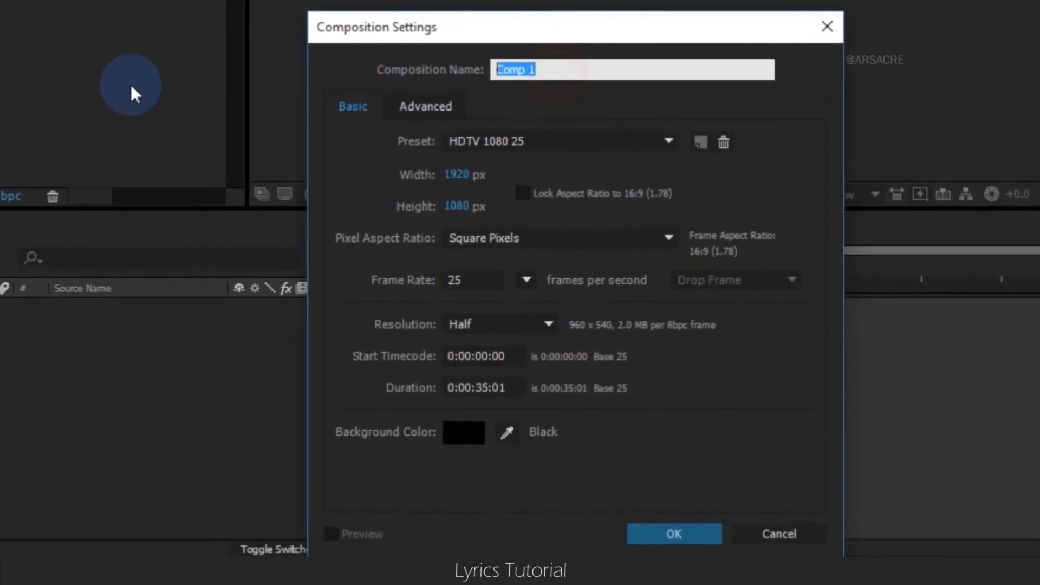
# Name the new composition Render with a duration of 0:00:35:01 and create it
pyautogui.write('nder')
pyautogui.click(505, 387)
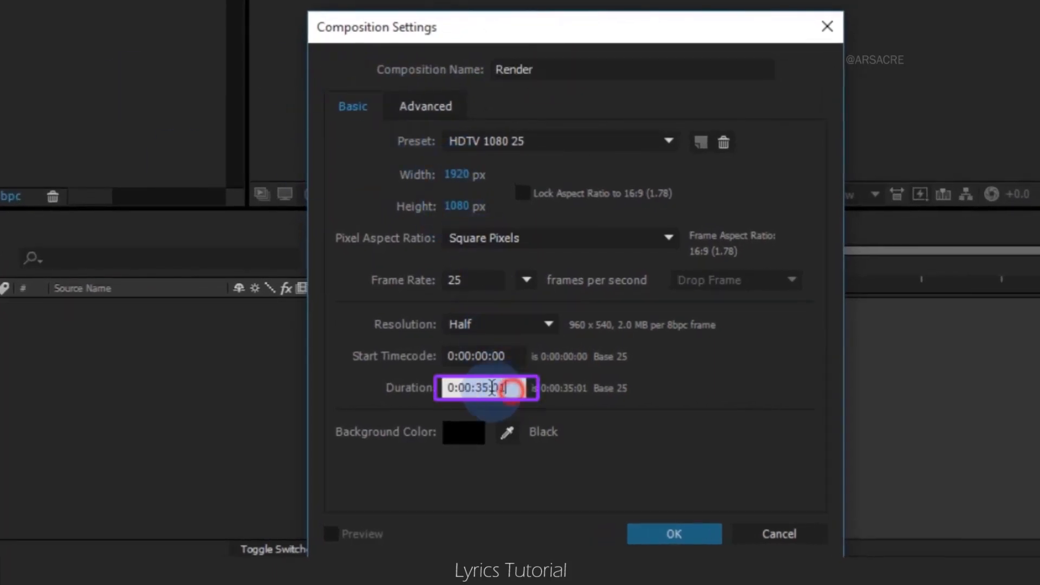
pyautogui.click(508, 387)
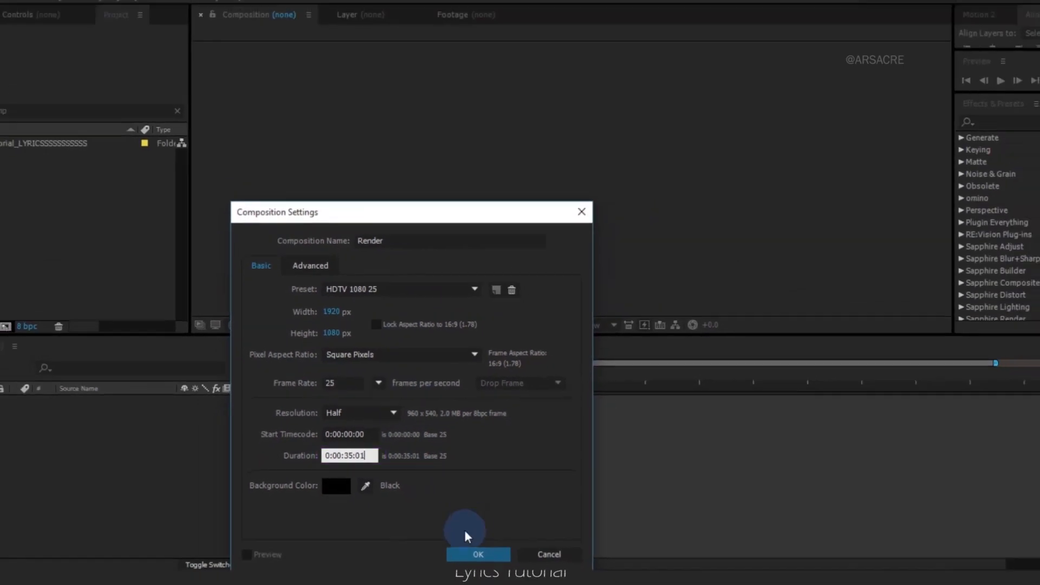
pyautogui.click(478, 553)
# Add the MP3 song from the project to the Render timeline and reveal its audio waveform
pyautogui.moveTo(133, 172); pyautogui.dragTo(134, 199)
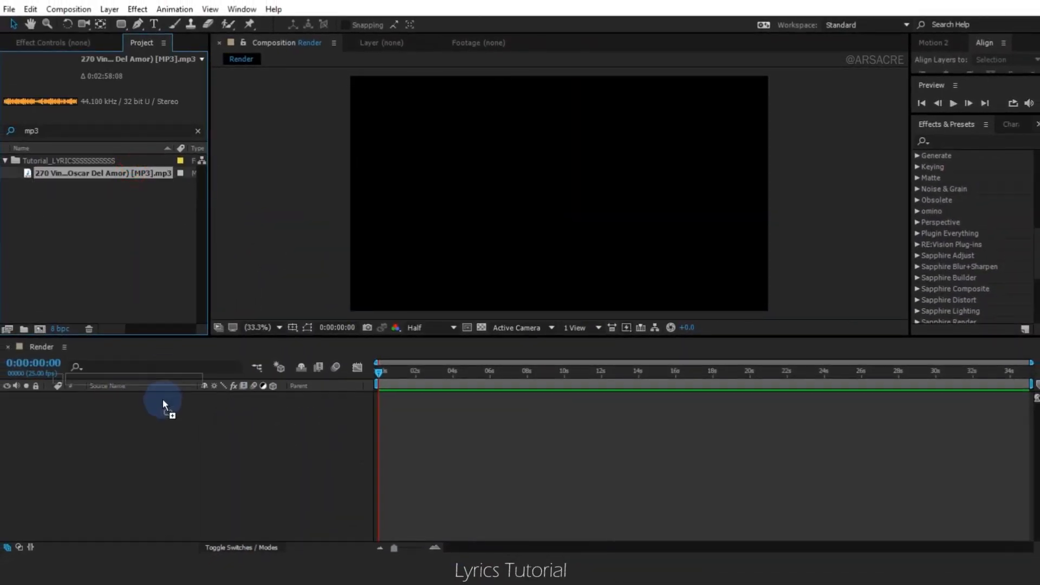
pyautogui.moveTo(162, 400); pyautogui.dragTo(138, 401)
pyautogui.press('l')
pyautogui.press('l')
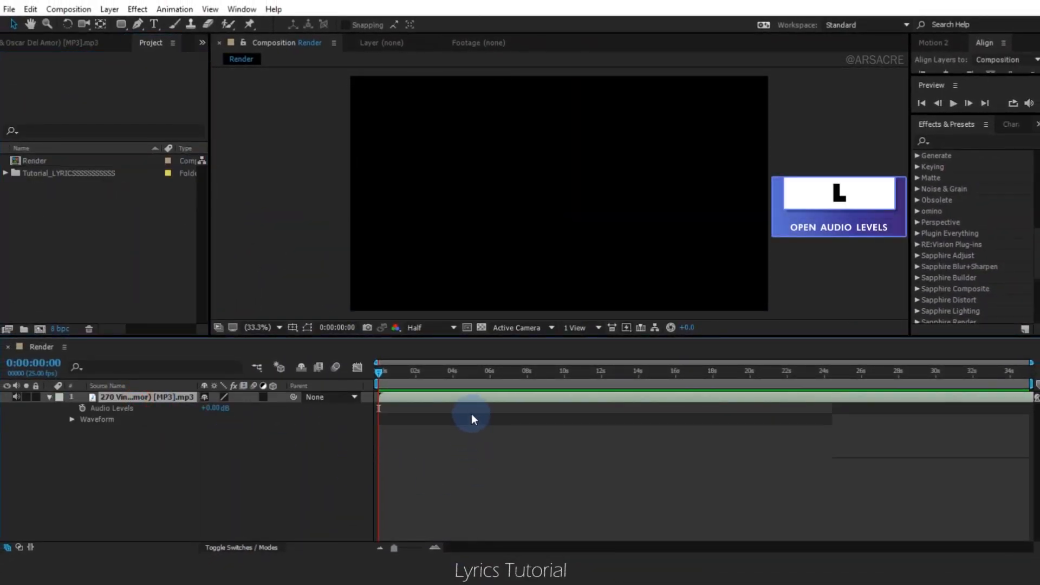
# Scrub through the song's waveform and play the audio from the start of the timeline
pyautogui.moveTo(482, 382); pyautogui.dragTo(769, 379)
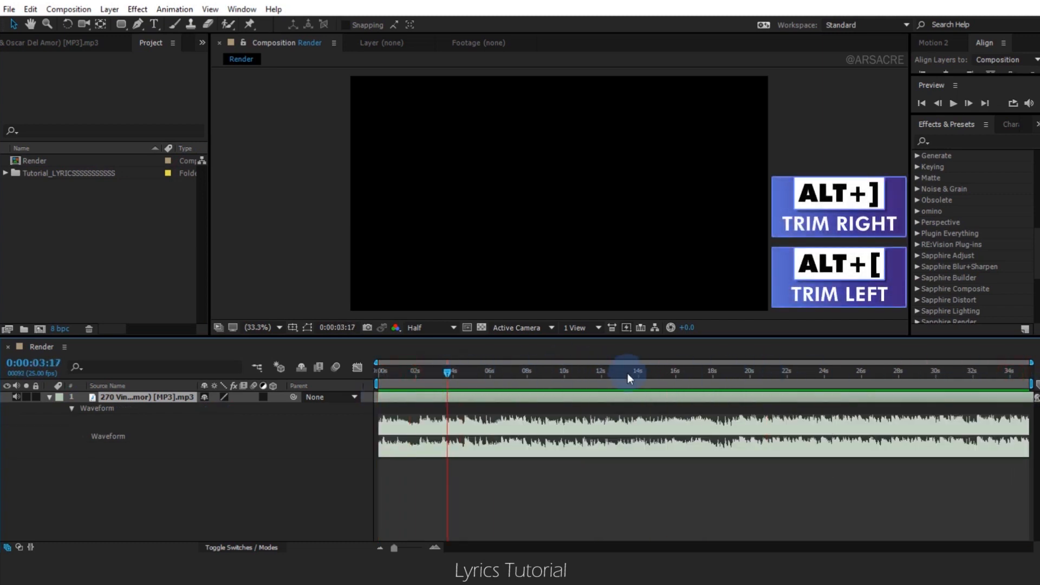
pyautogui.moveTo(447, 372); pyautogui.dragTo(373, 371)
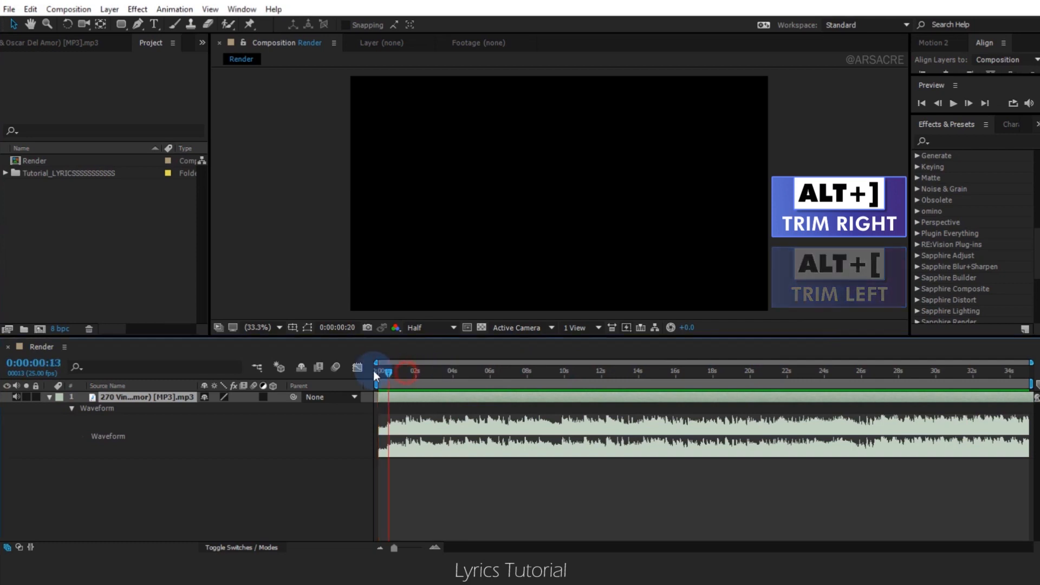
pyautogui.press('space')
pyautogui.click(420, 496)
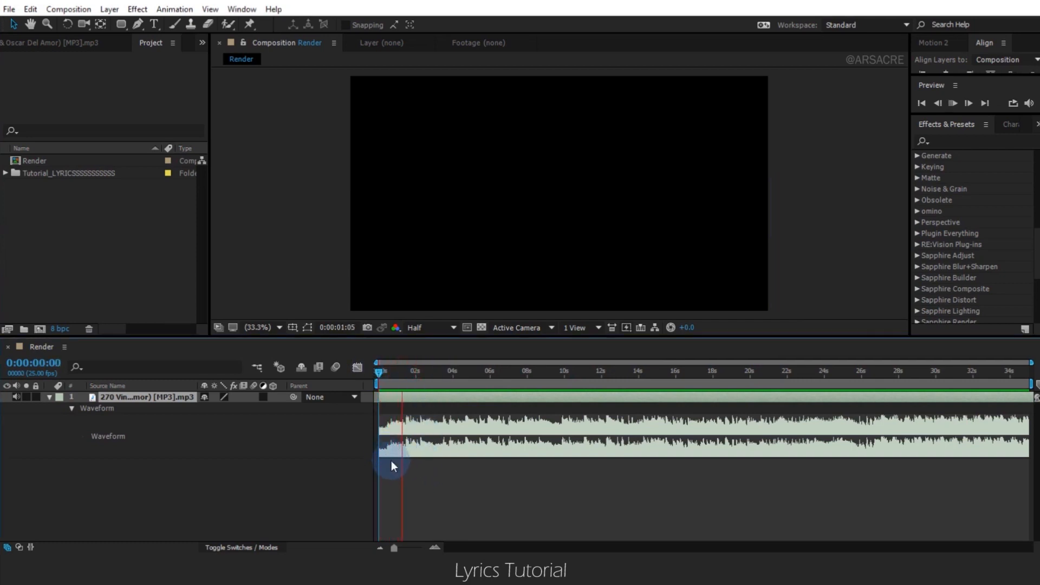
pyautogui.press('space')
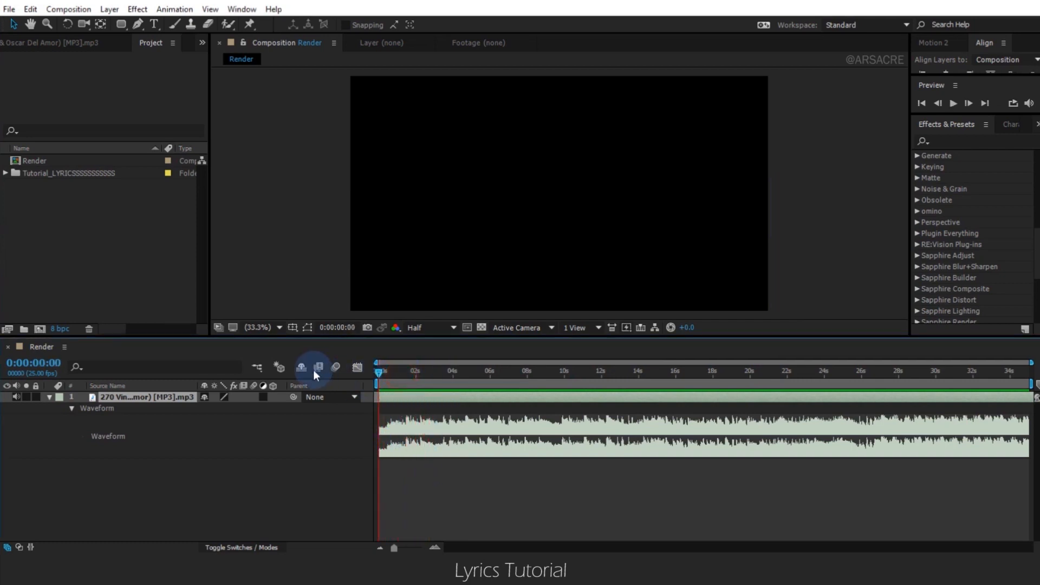
# Find the starry-sky unsplash JPG by searching the project for "jp" and add it above the audio layer
pyautogui.click(102, 245)
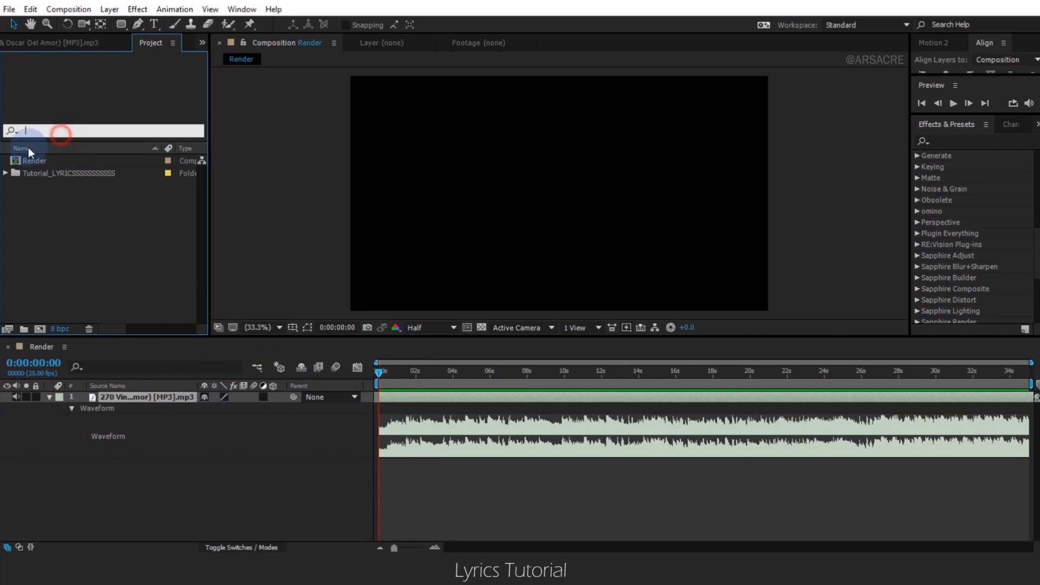
pyautogui.write('jp')
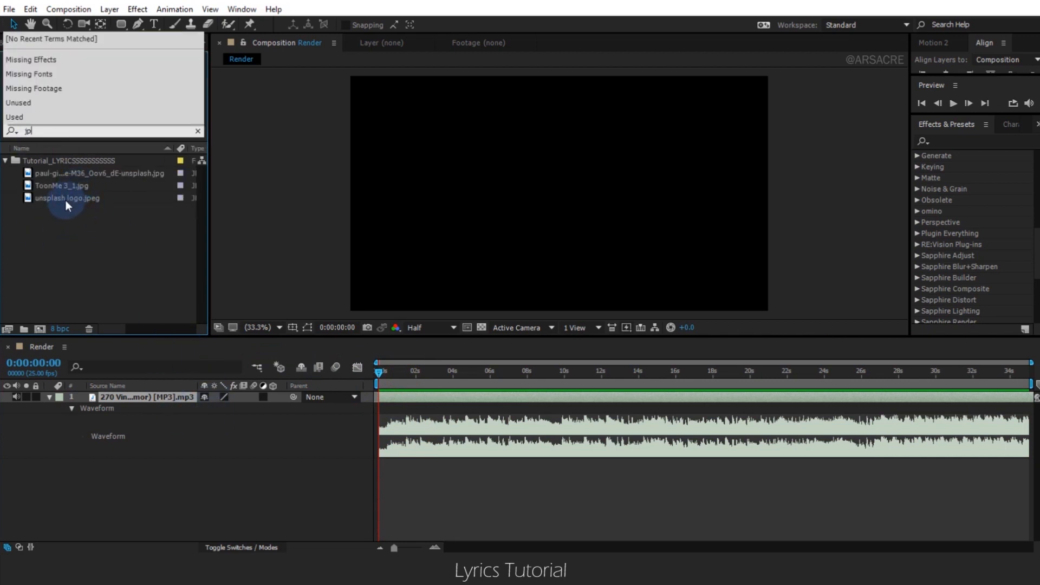
pyautogui.moveTo(91, 173); pyautogui.dragTo(99, 219)
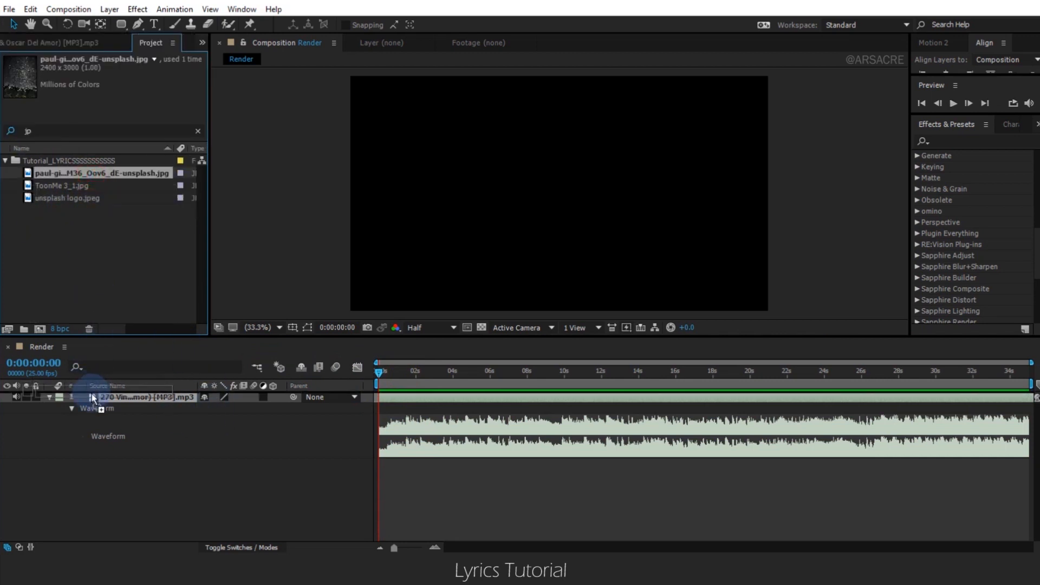
pyautogui.moveTo(93, 398); pyautogui.dragTo(140, 373)
pyautogui.click(6, 160)
# Scale the sky photo down to about 80.6% and shift it upward in the frame to bring in more trees
pyautogui.press('s')
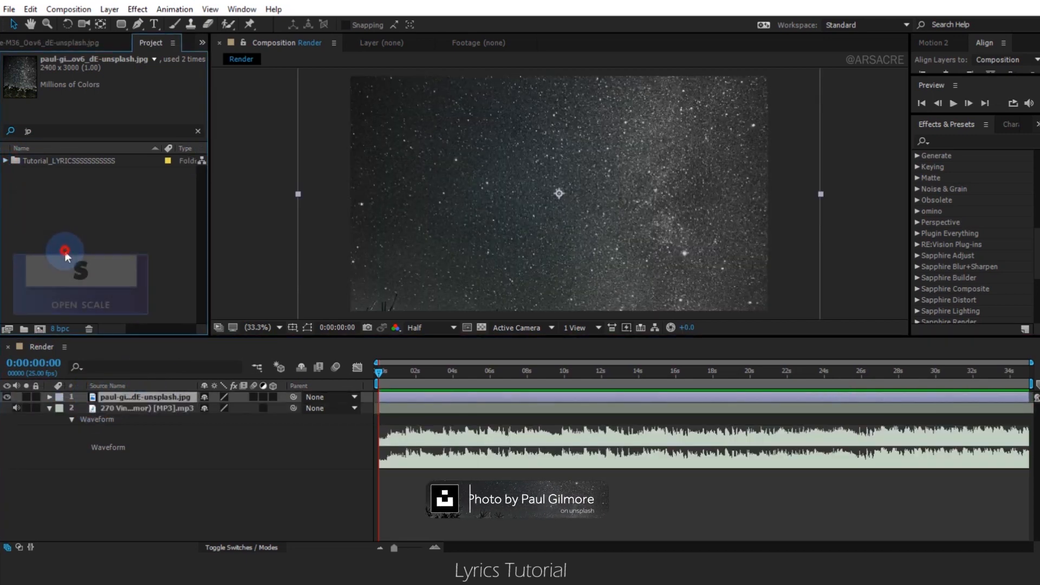
pyautogui.click(220, 424)
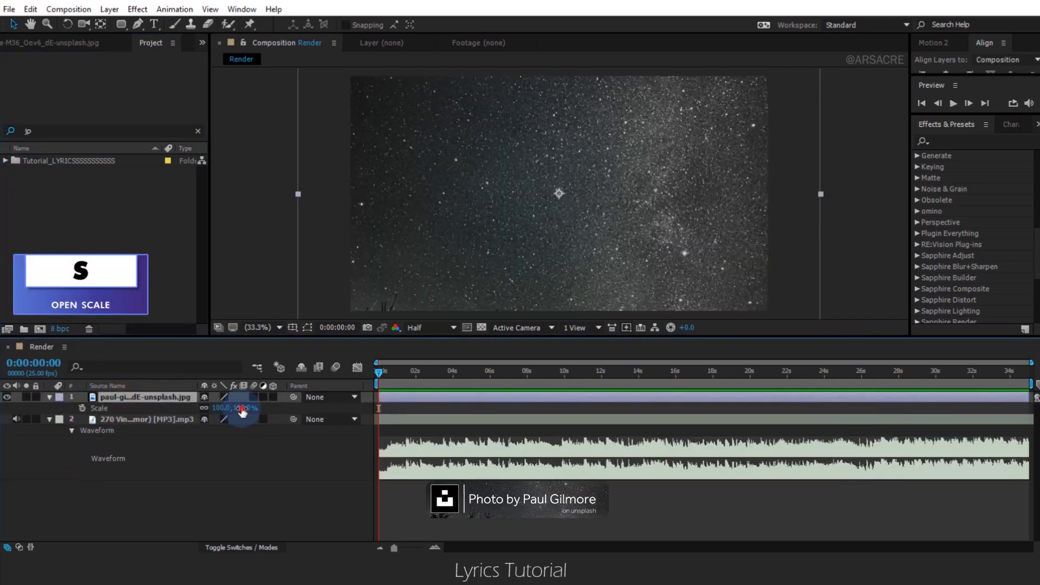
pyautogui.moveTo(239, 408); pyautogui.dragTo(246, 408)
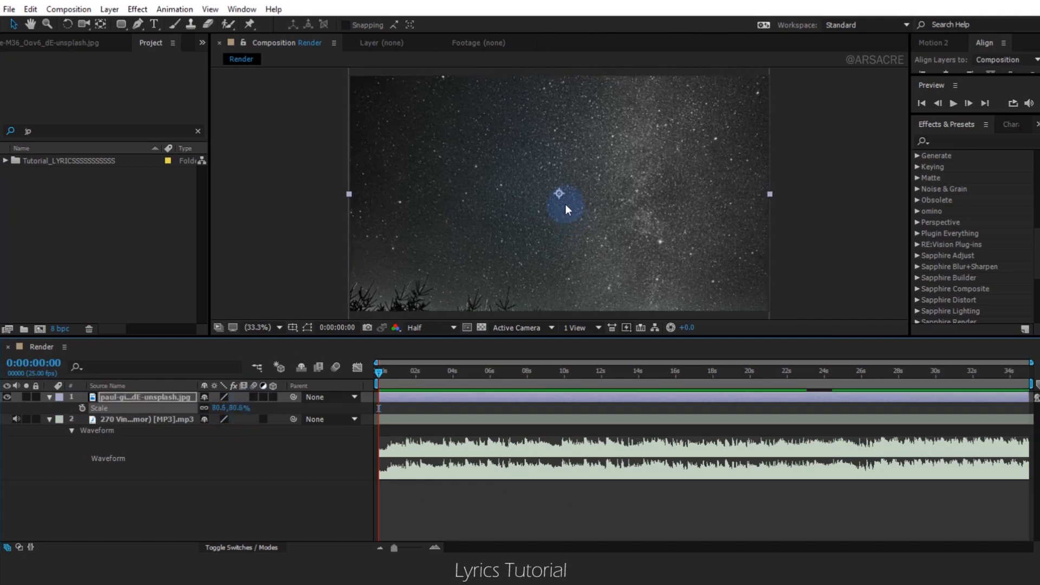
pyautogui.moveTo(558, 193); pyautogui.dragTo(558, 164)
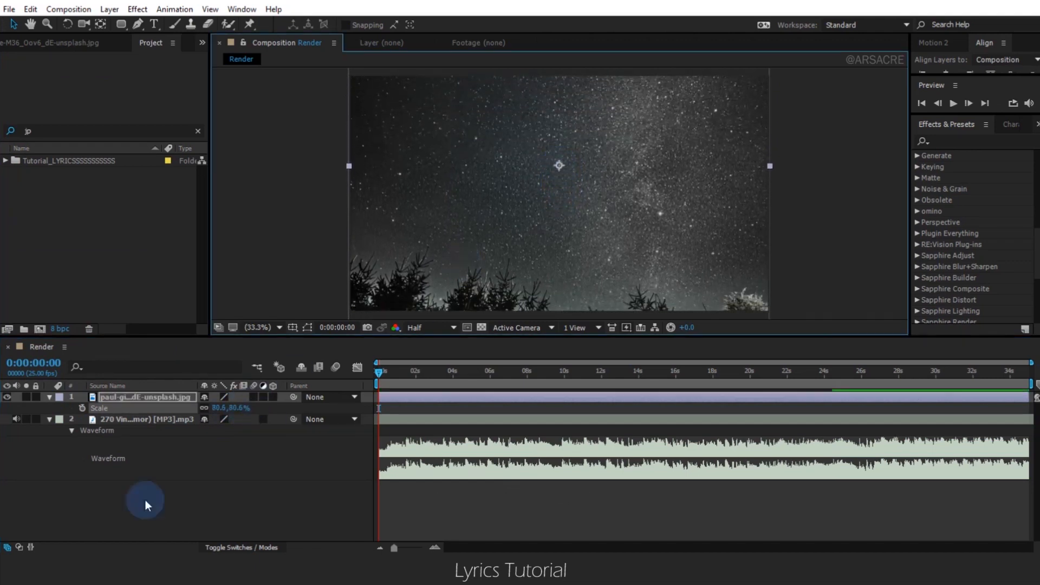
# Create a black 1920 x 1080 px solid layer named Background
pyautogui.rightClick(185, 520)
pyautogui.moveTo(214, 395)
pyautogui.click(98, 428)
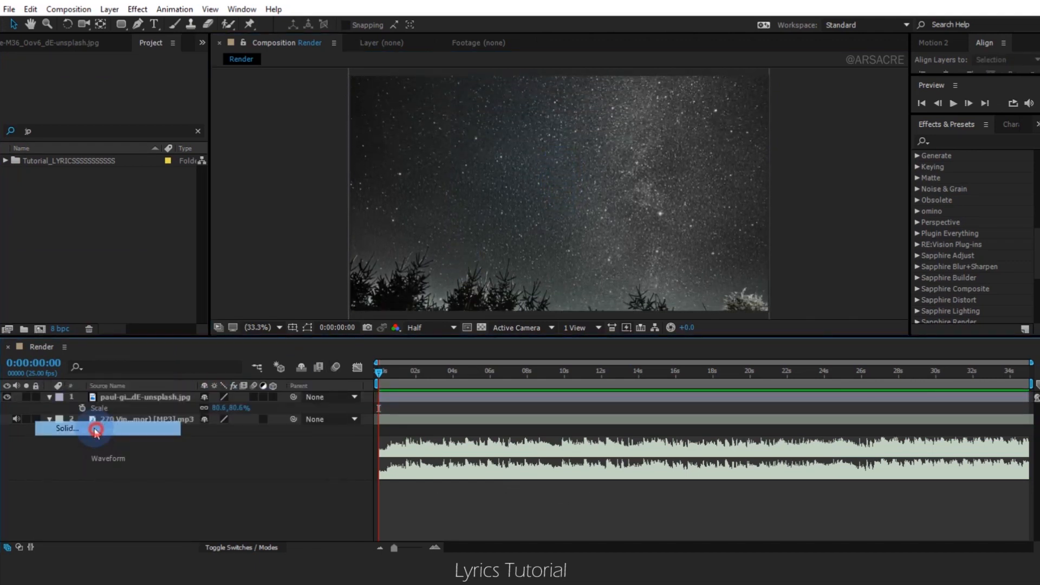
pyautogui.write('BG')
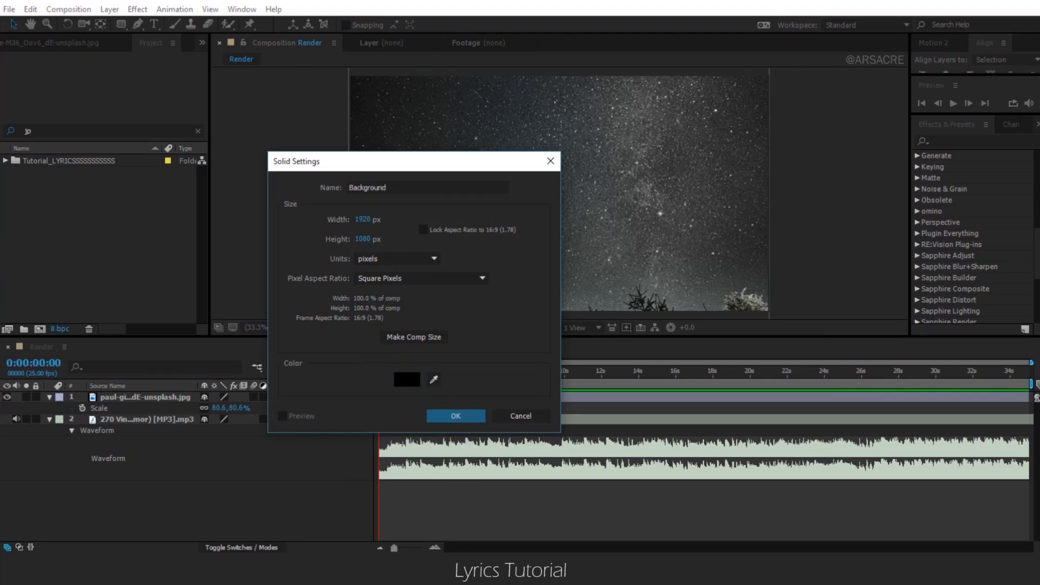
pyautogui.click(456, 416)
# Send the Background solid to the bottom of the layer stack and collapse the other layers' properties
pyautogui.click(142, 396)
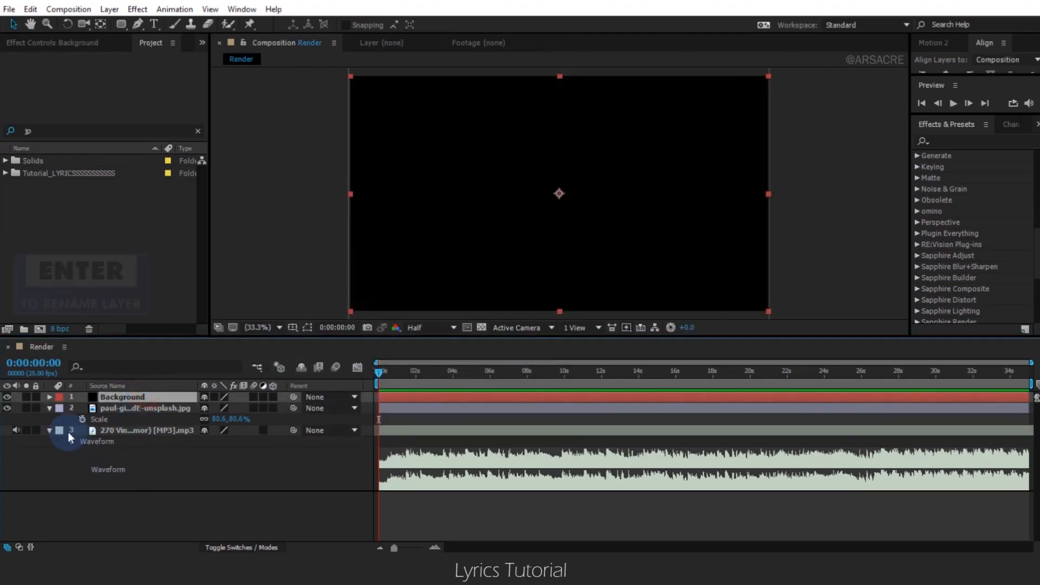
pyautogui.hotkey('ctrl', 'shift', '[')
pyautogui.click(50, 420)
pyautogui.click(50, 400)
# Rename the sky photo layer as image
pyautogui.click(117, 401)
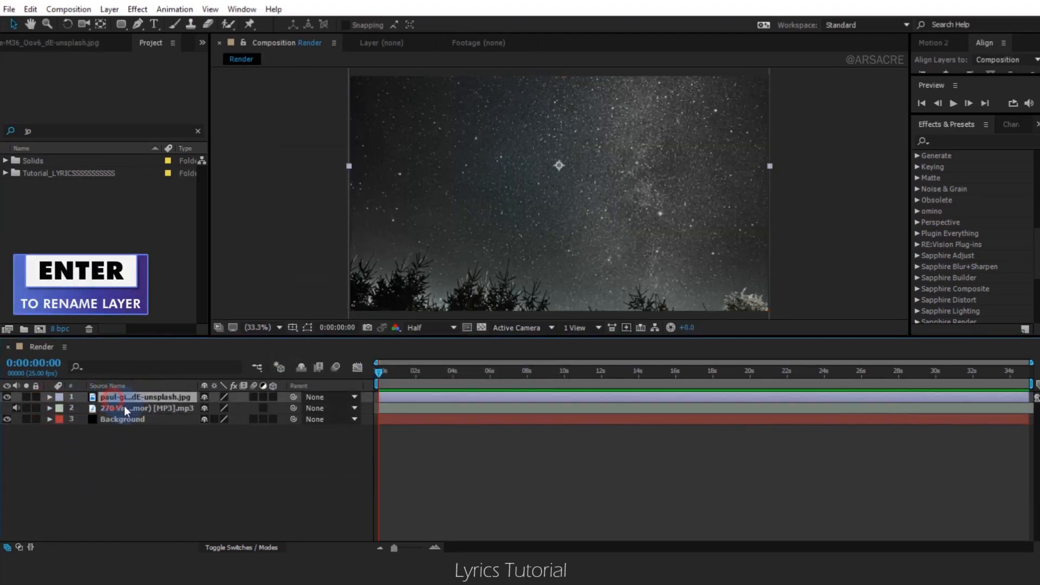
pyautogui.write('image')
pyautogui.press('Return')
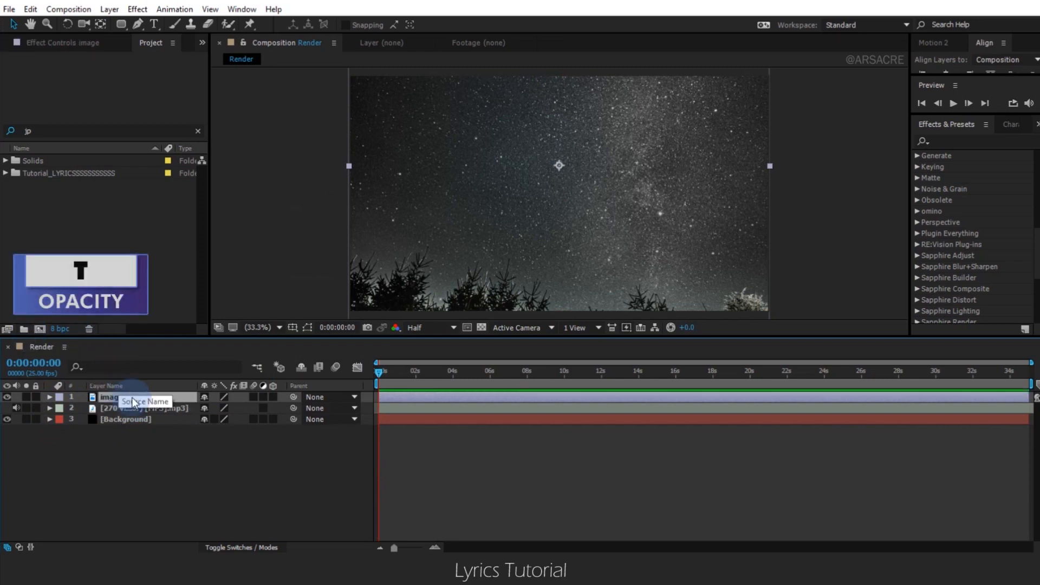
# Lower the opacity of the image layer to 46%
pyautogui.press('t')
pyautogui.moveTo(207, 408); pyautogui.dragTo(179, 412)
pyautogui.click(391, 373)
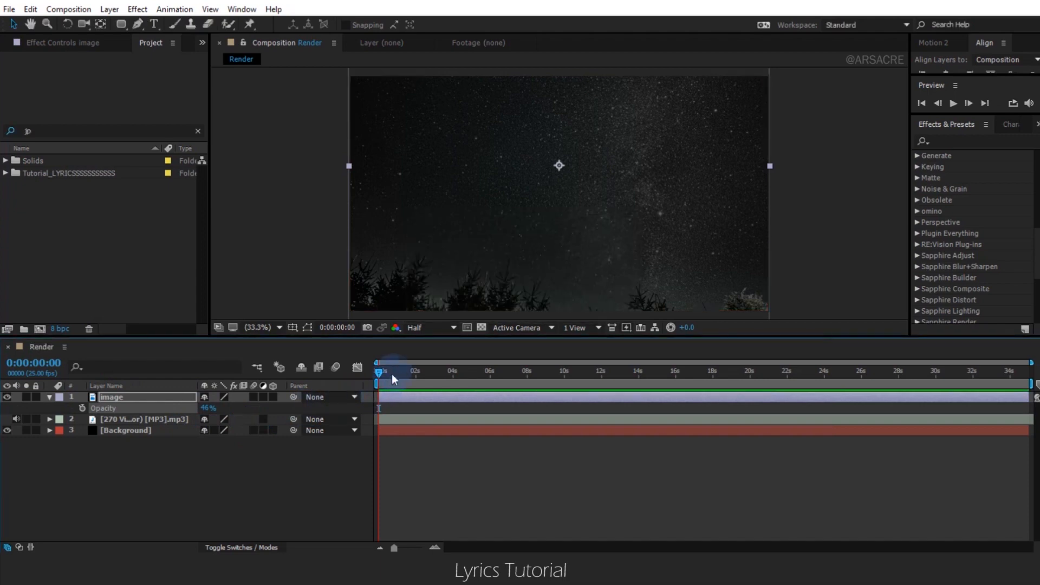
# Move the image layer higher in the frame, to about 960, 360, and play a short preview
pyautogui.click(137, 433)
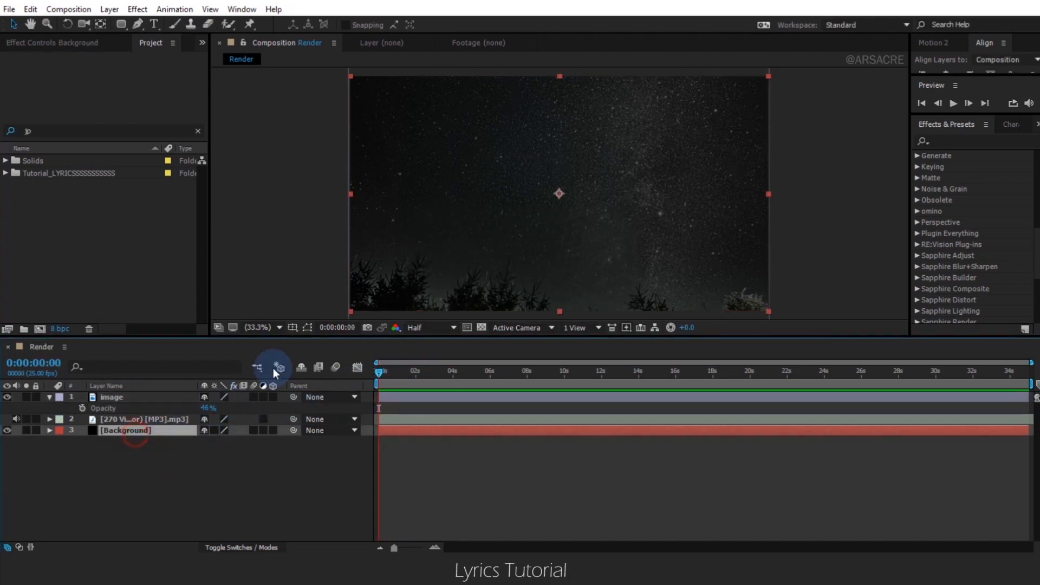
pyautogui.click(119, 397)
pyautogui.click(557, 140)
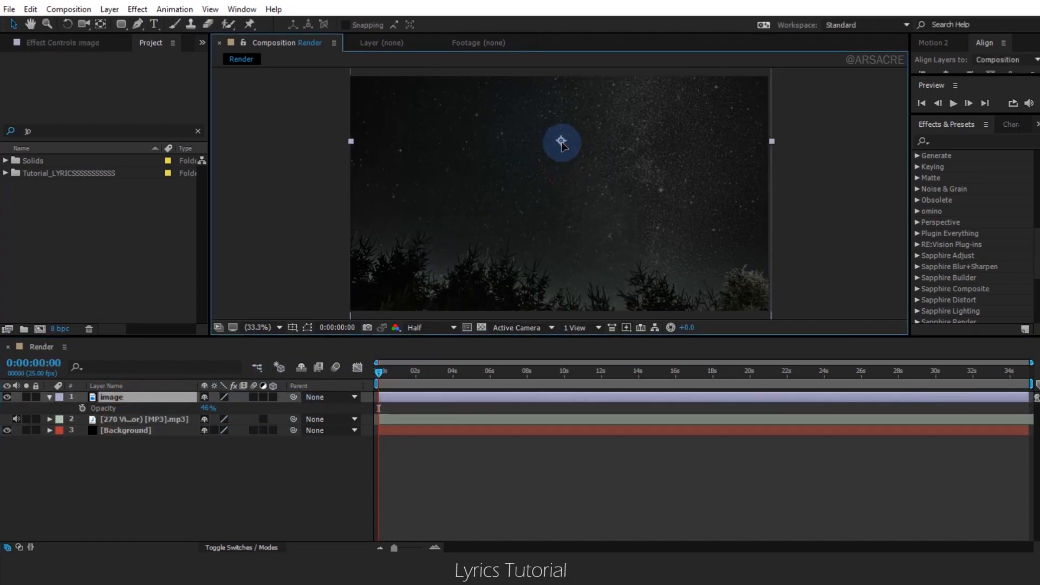
pyautogui.press('t')
pyautogui.press('space')
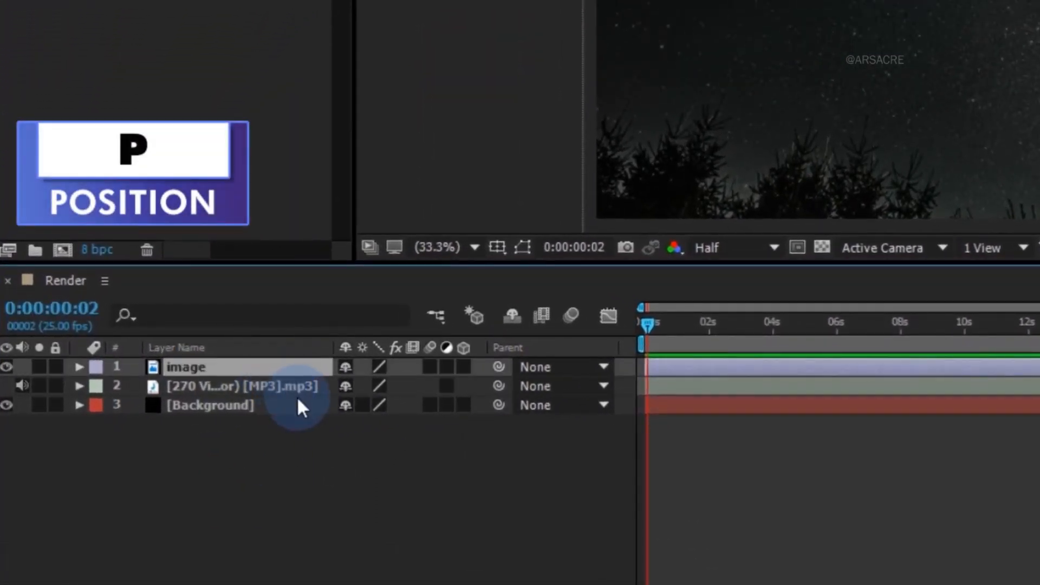
# Add the expression wiggle(0.4,12) to the Position property of the image layer
pyautogui.press('s')
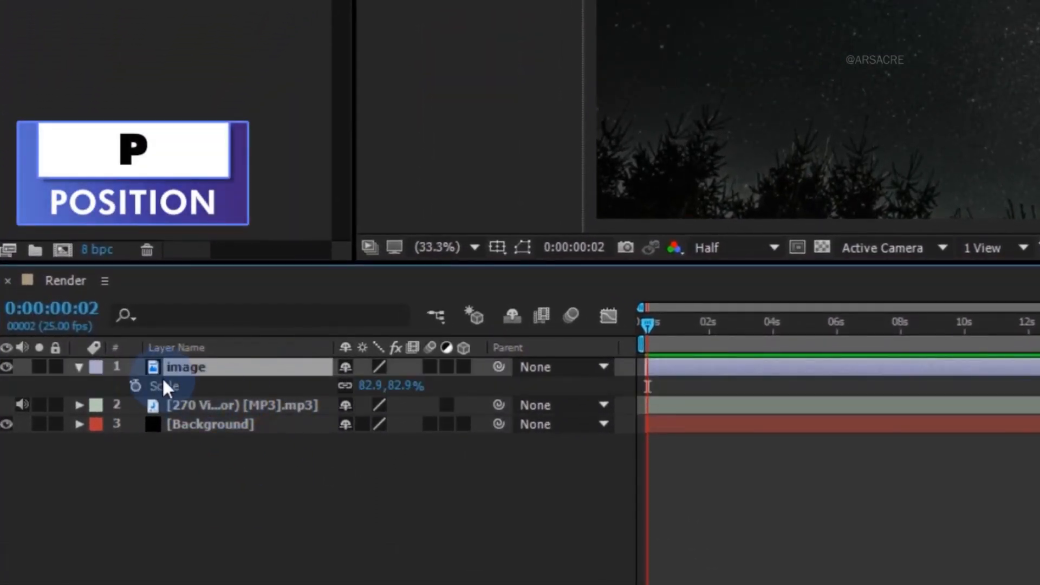
pyautogui.press('p')
pyautogui.keyDown('alt'); pyautogui.click(135, 387); pyautogui.keyUp('alt')
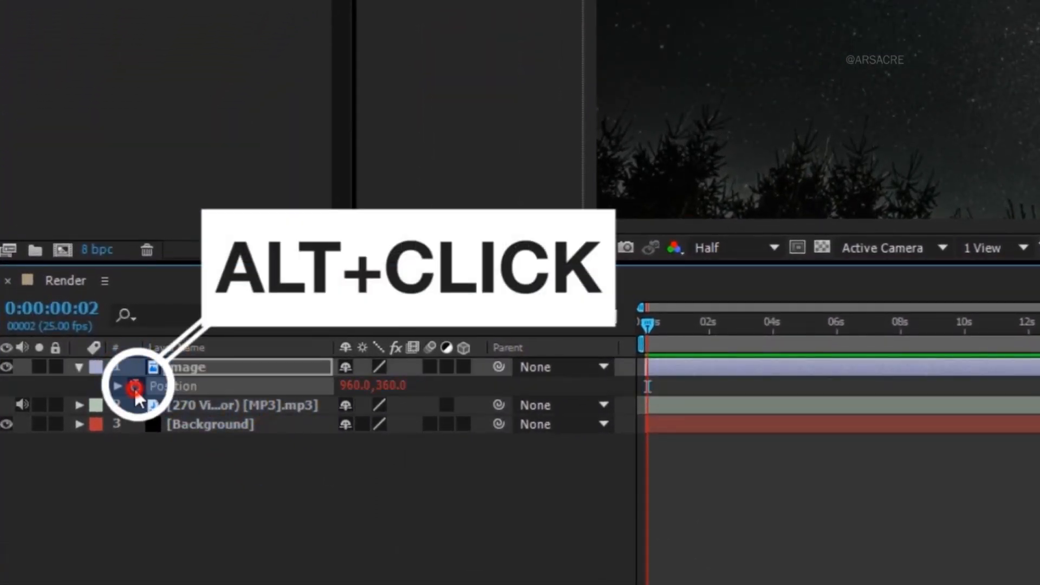
pyautogui.write('wiggle(0.4,12')
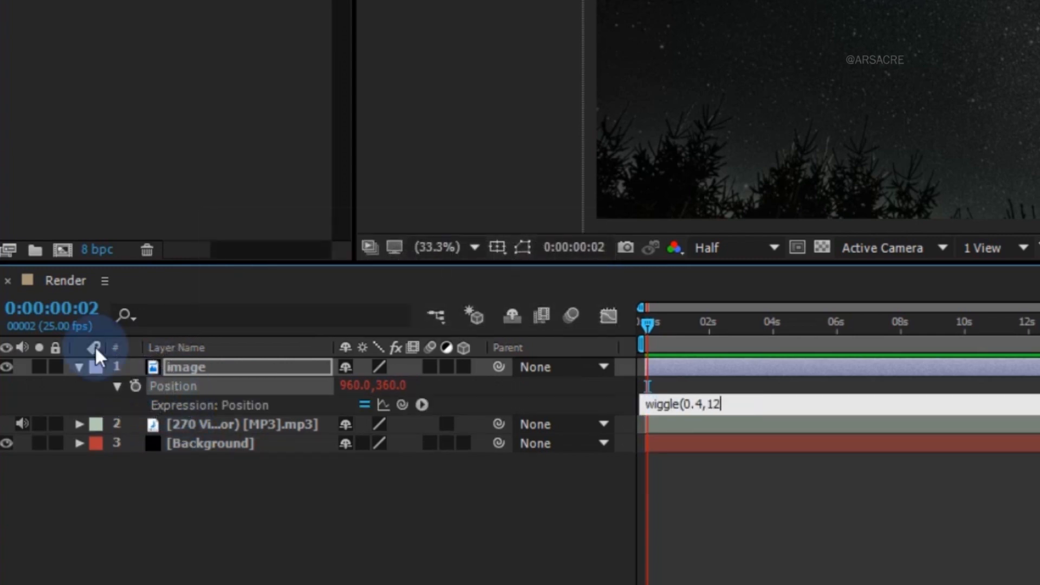
pyautogui.click(367, 543)
# Preview the image layer's position wiggle from the start of the timeline
pyautogui.click(237, 374)
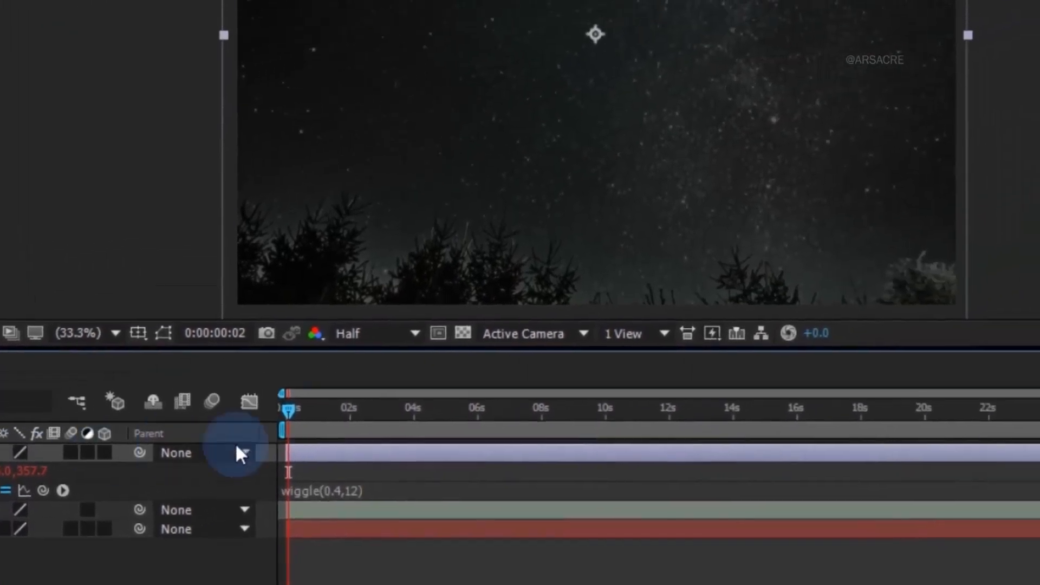
pyautogui.moveTo(332, 416); pyautogui.dragTo(257, 415)
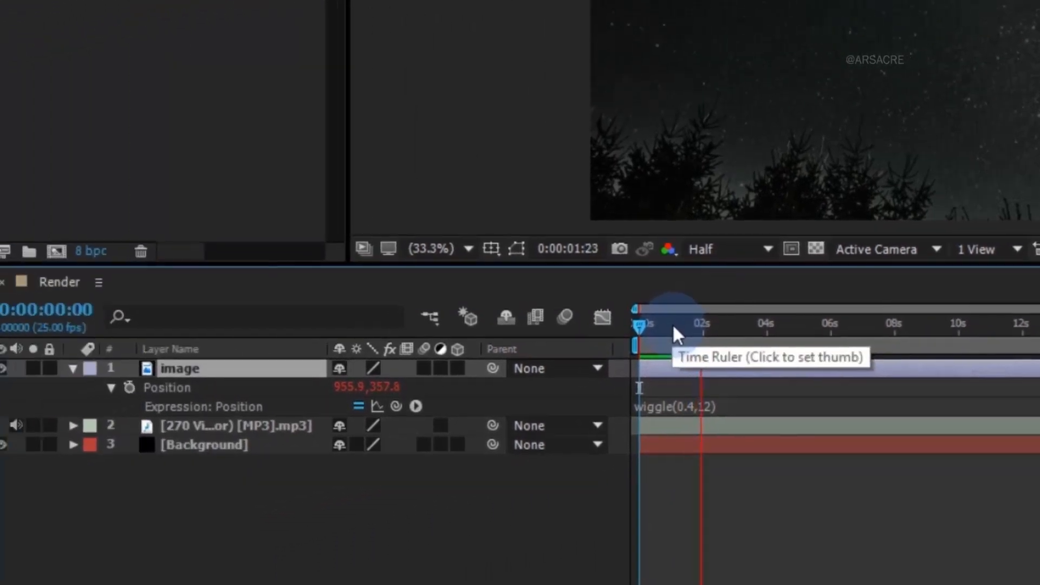
pyautogui.click(321, 411)
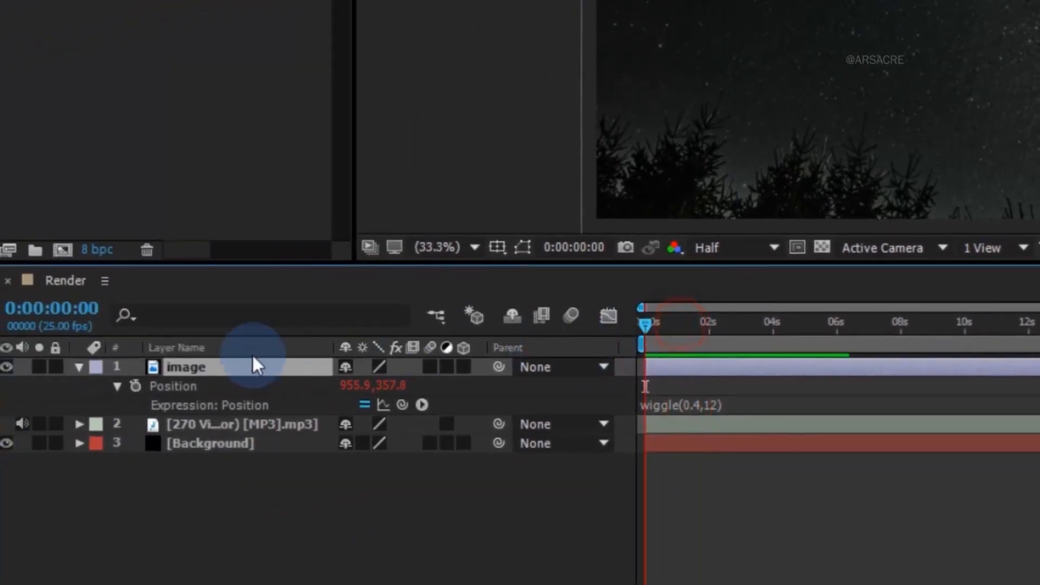
# Add the expression wiggle(0.4,12) to the image layer's Rotation and scrub through the motion
pyautogui.press('r')
pyautogui.keyDown('alt'); pyautogui.click(136, 386); pyautogui.keyUp('alt')
pyautogui.write('wiggle(0.4,12)')
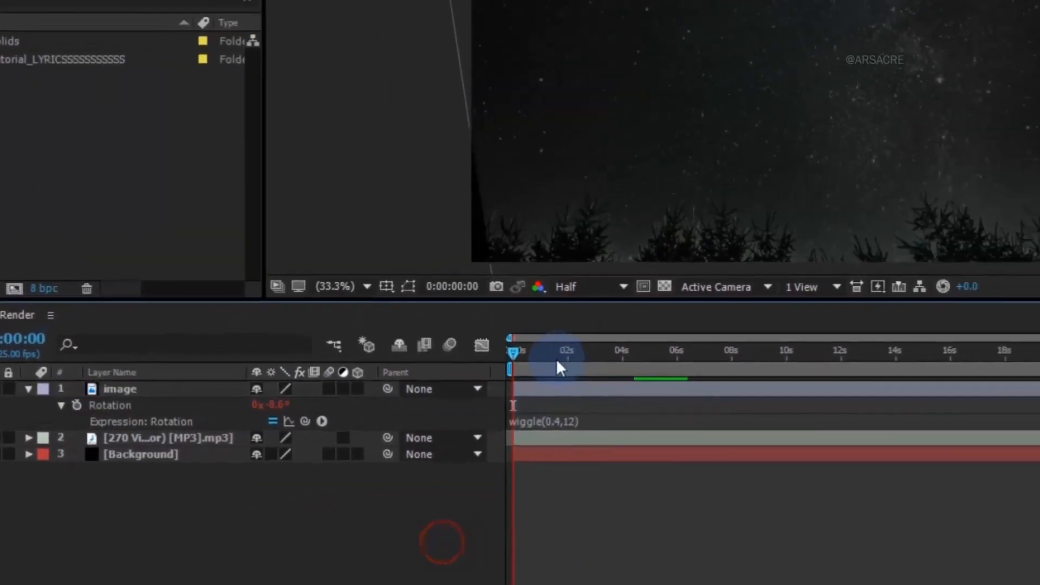
pyautogui.moveTo(602, 332); pyautogui.dragTo(728, 332)
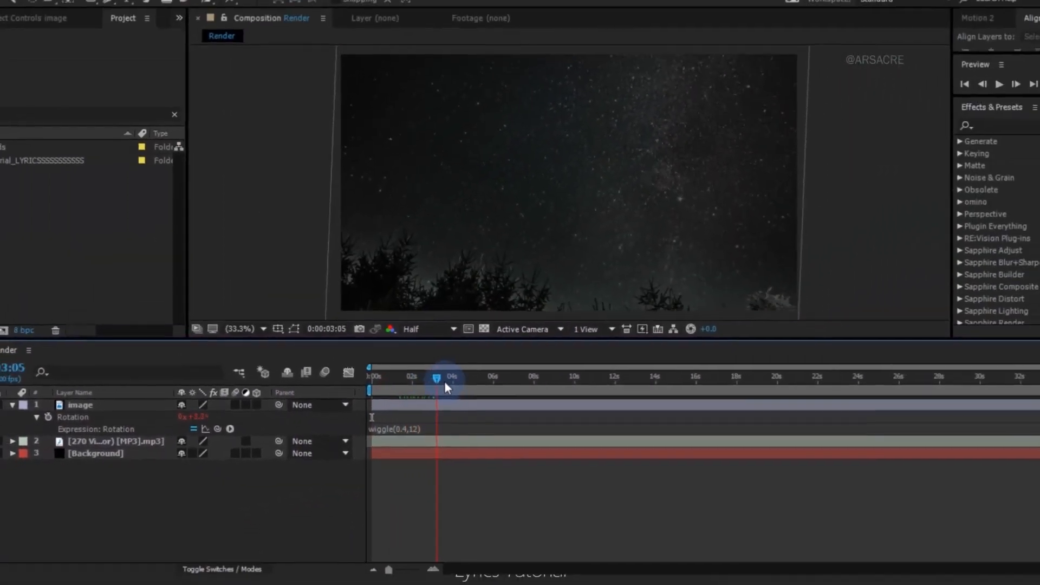
# Change the image layer's Rotation expression to wiggle(0.4,2) and preview the motion from the start
pyautogui.click(418, 420)
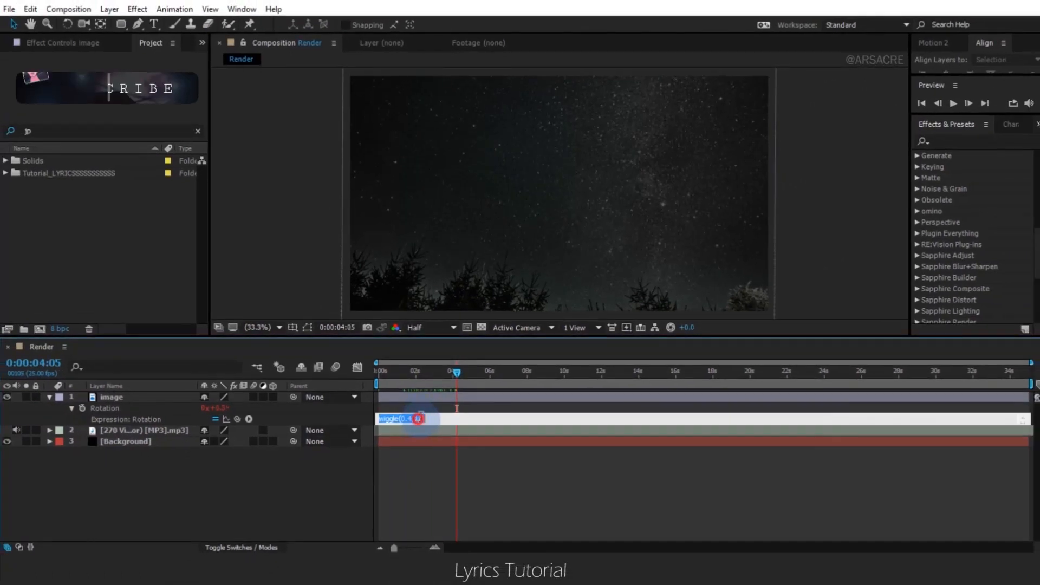
pyautogui.click(351, 473)
pyautogui.press('space')
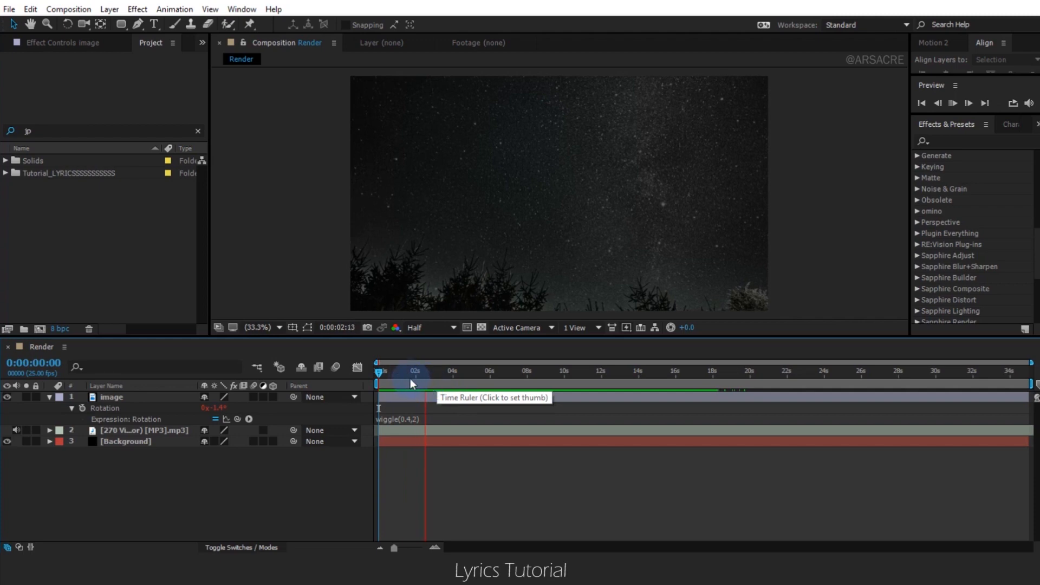
pyautogui.click(382, 372)
# Rename the MP3 audio layer to music
pyautogui.click(145, 421)
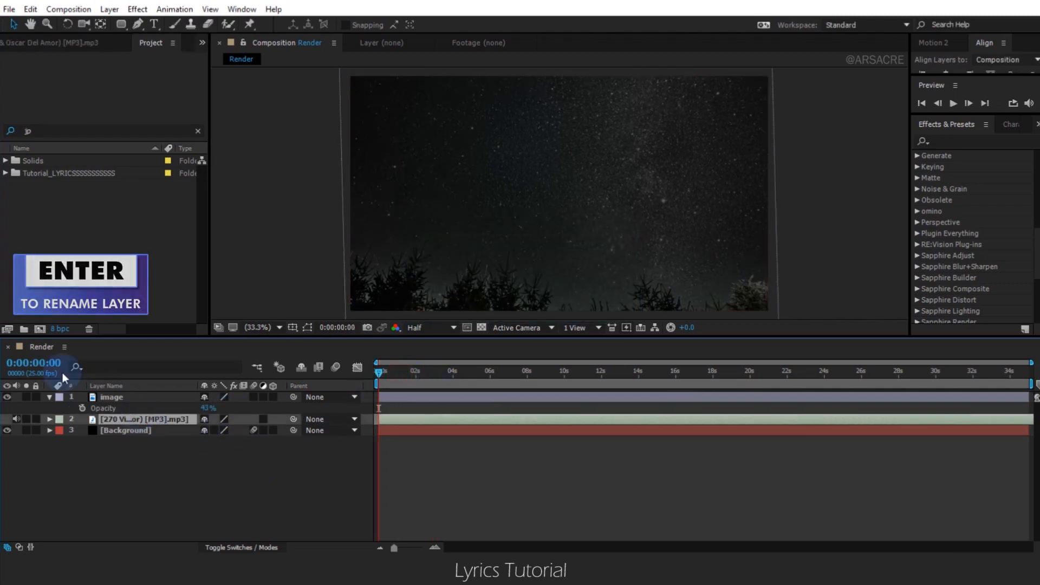
pyautogui.press('Return')
pyautogui.write('music')
pyautogui.press('Return')
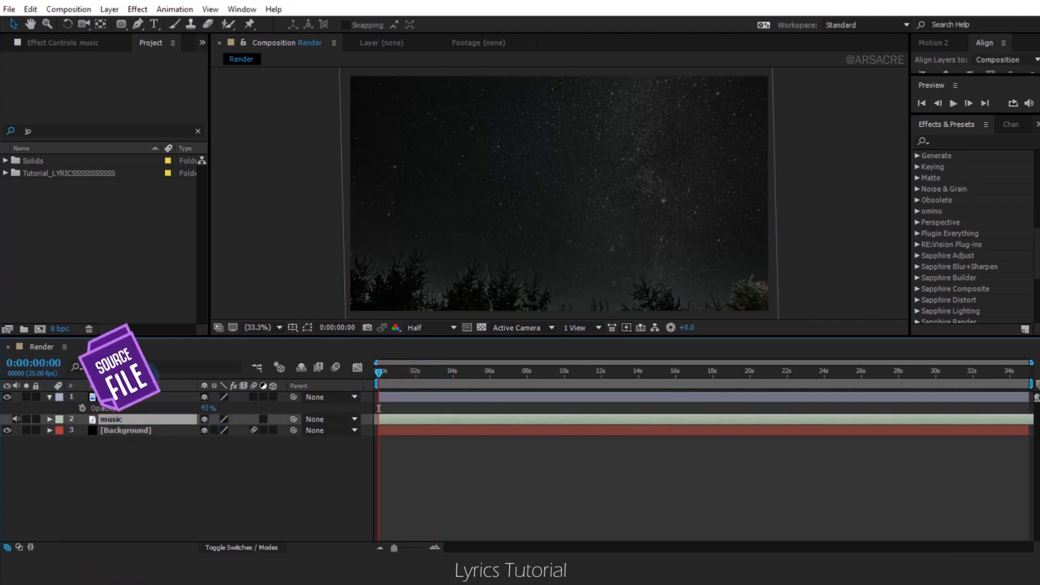
# Convert the music layer's audio to keyframes with the Keyframe Assistant
pyautogui.rightClick(144, 421)
pyautogui.moveTo(212, 302)
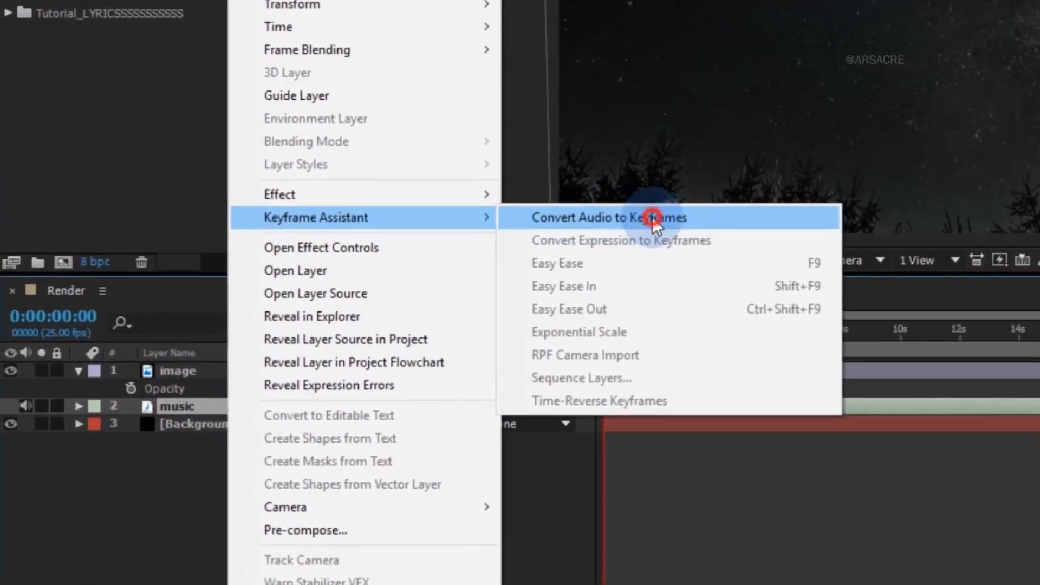
pyautogui.click(503, 264)
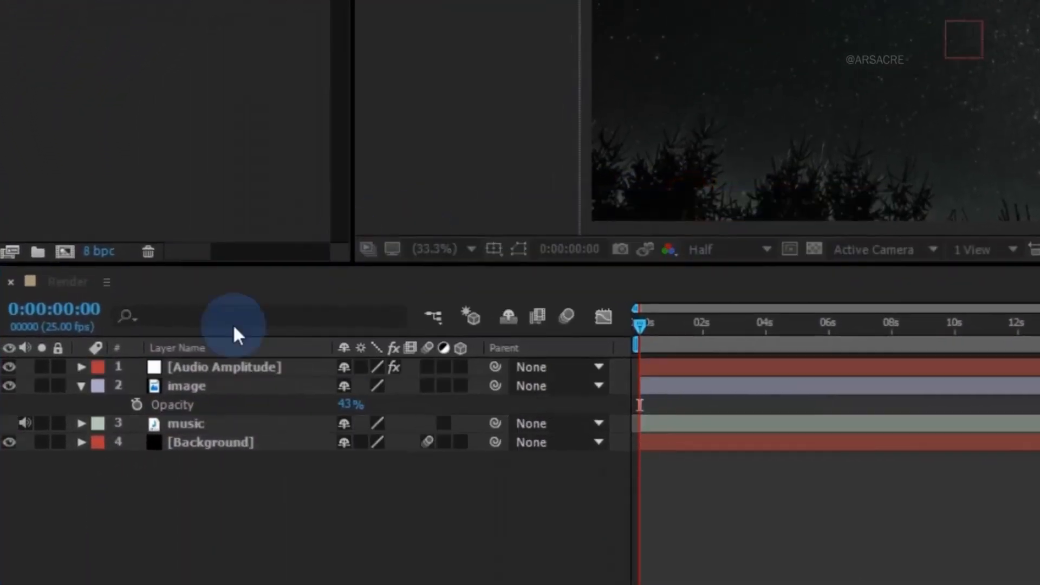
# Delete the Left Channel and Right Channel effects from the Audio Amplitude layer and reveal the Both Channels slider
pyautogui.click(199, 371)
pyautogui.press('u')
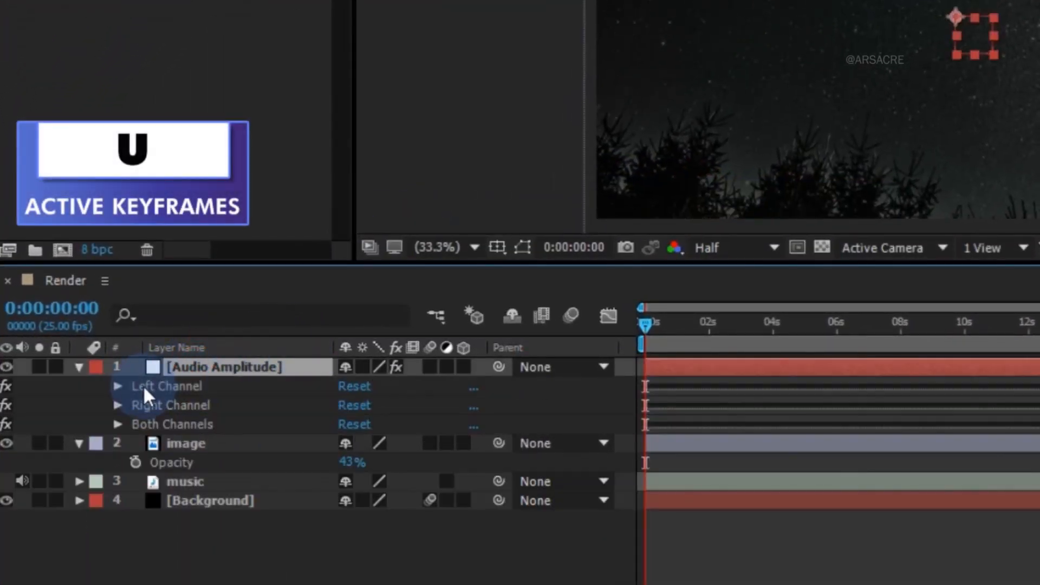
pyautogui.click(143, 386)
pyautogui.press('Delete')
pyautogui.click(167, 388)
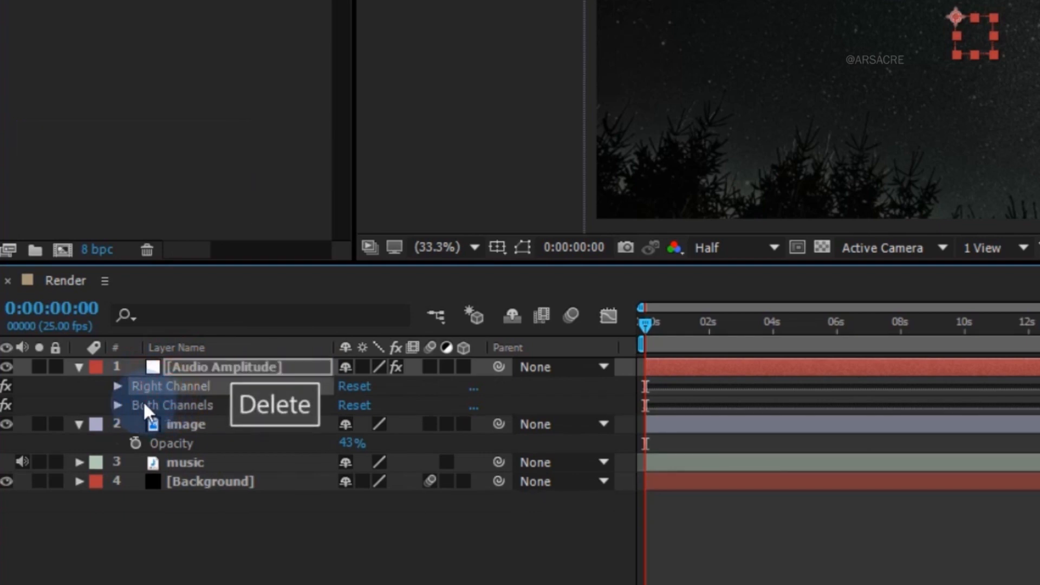
pyautogui.press('Delete')
pyautogui.click(168, 409)
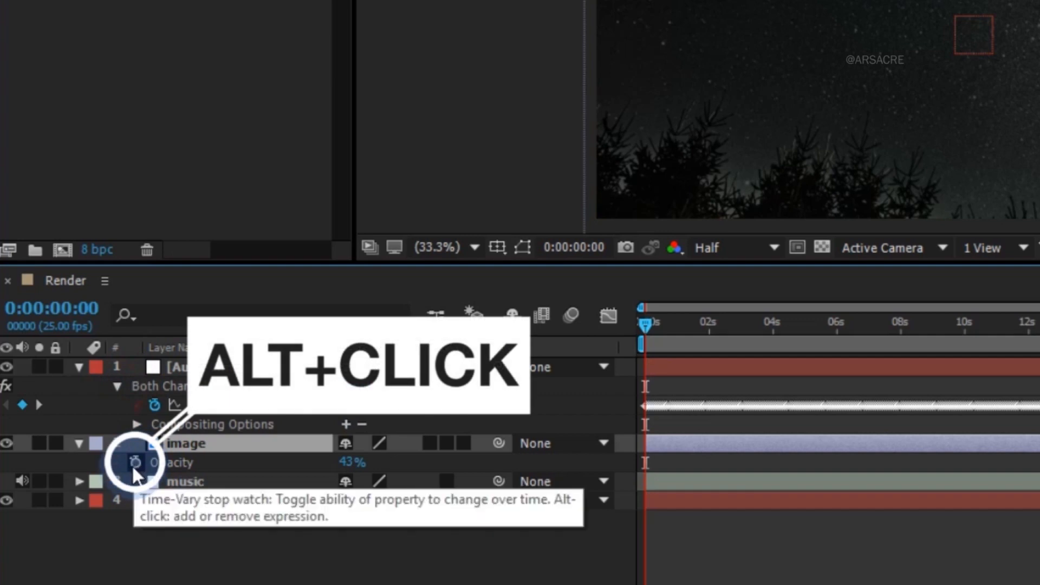
# Add an Opacity expression to the image layer, 20+ linked to Audio Amplitude's Both Channels Slider, and preview the result
pyautogui.keyDown('alt'); pyautogui.click(135, 462); pyautogui.keyUp('alt')
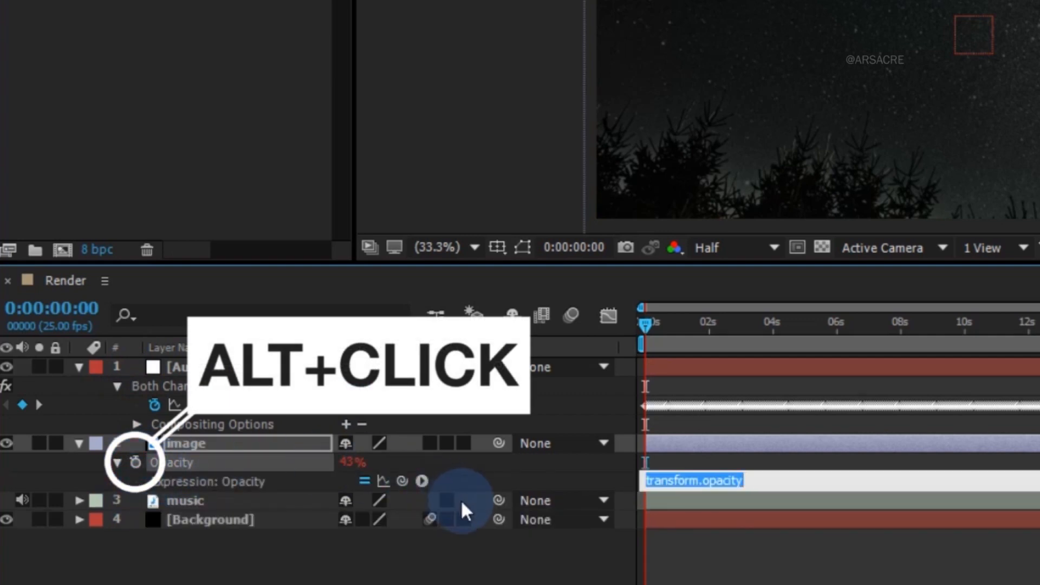
pyautogui.write('20+')
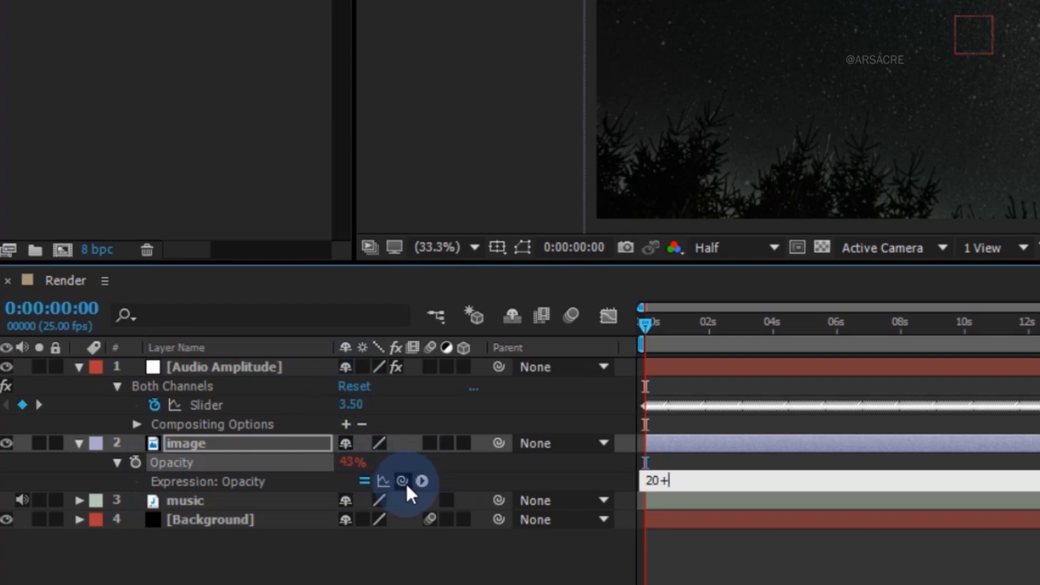
pyautogui.moveTo(402, 480); pyautogui.dragTo(326, 449)
pyautogui.moveTo(261, 410); pyautogui.dragTo(250, 404)
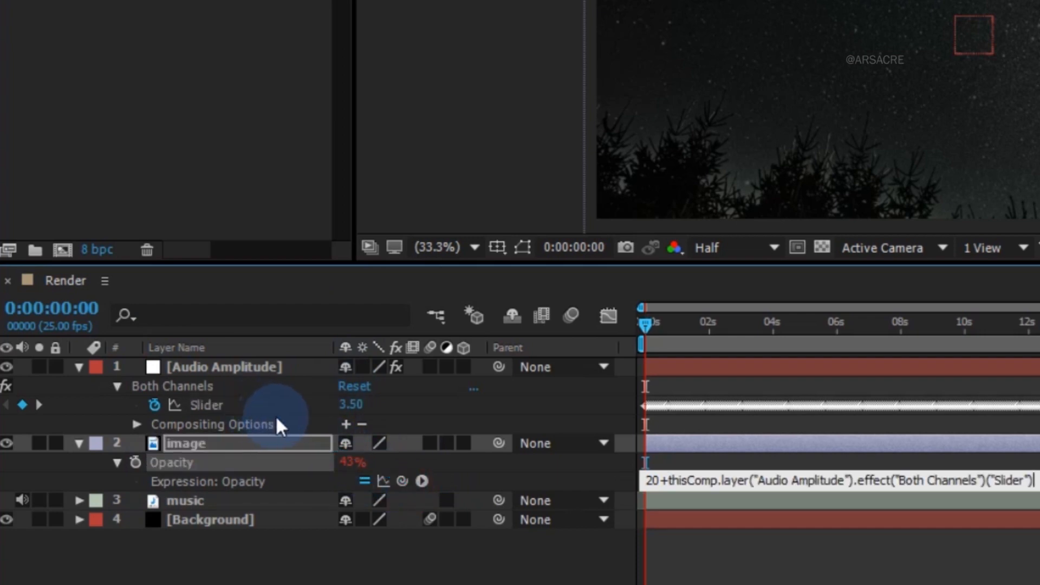
pyautogui.click(528, 584)
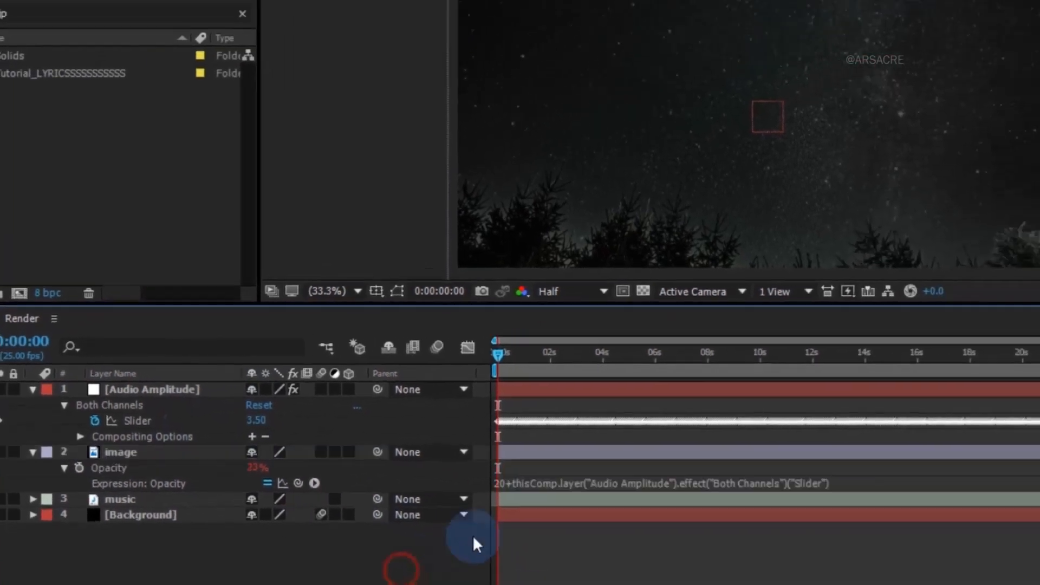
pyautogui.press('space')
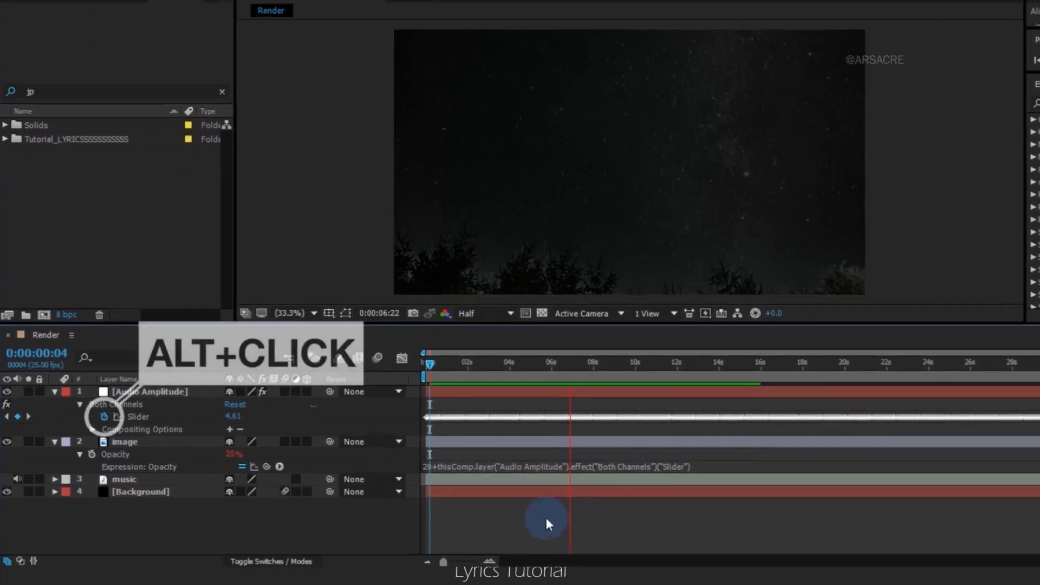
pyautogui.click(512, 362)
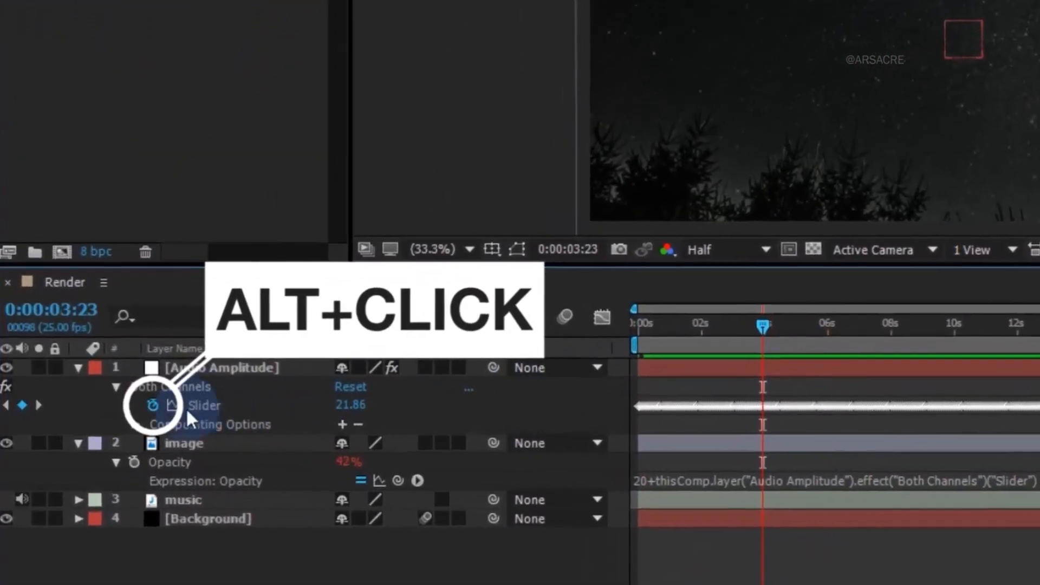
# Add the expression smooth(0.3,21) to the Both Channels Slider and preview the opacity pulsing from the start
pyautogui.keyDown('alt'); pyautogui.click(104, 416); pyautogui.keyUp('alt')
pyautogui.write('smooth(0')
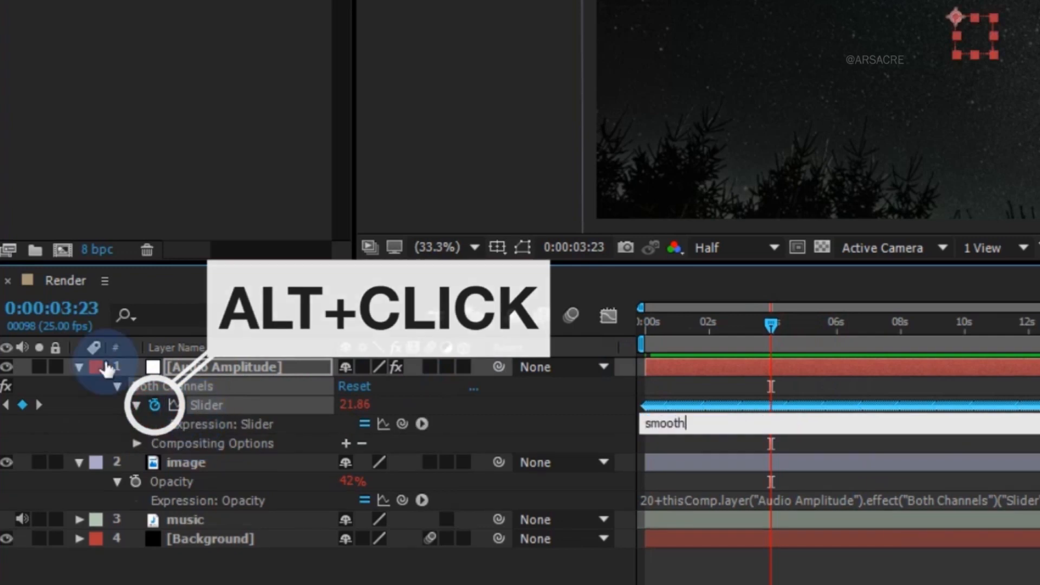
pyautogui.write(',3,2')
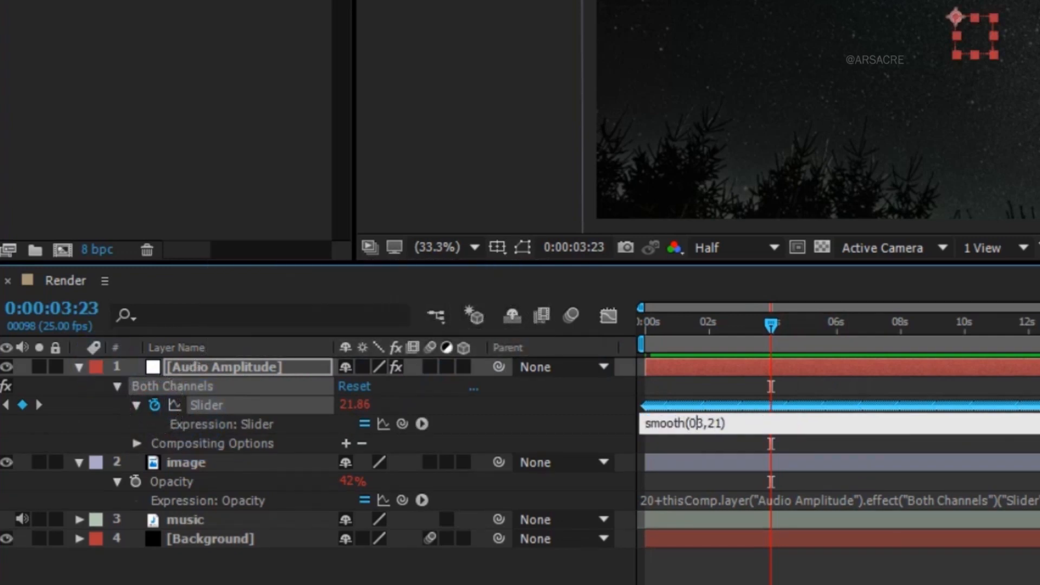
pyautogui.click(506, 557)
pyautogui.moveTo(771, 324); pyautogui.dragTo(653, 344)
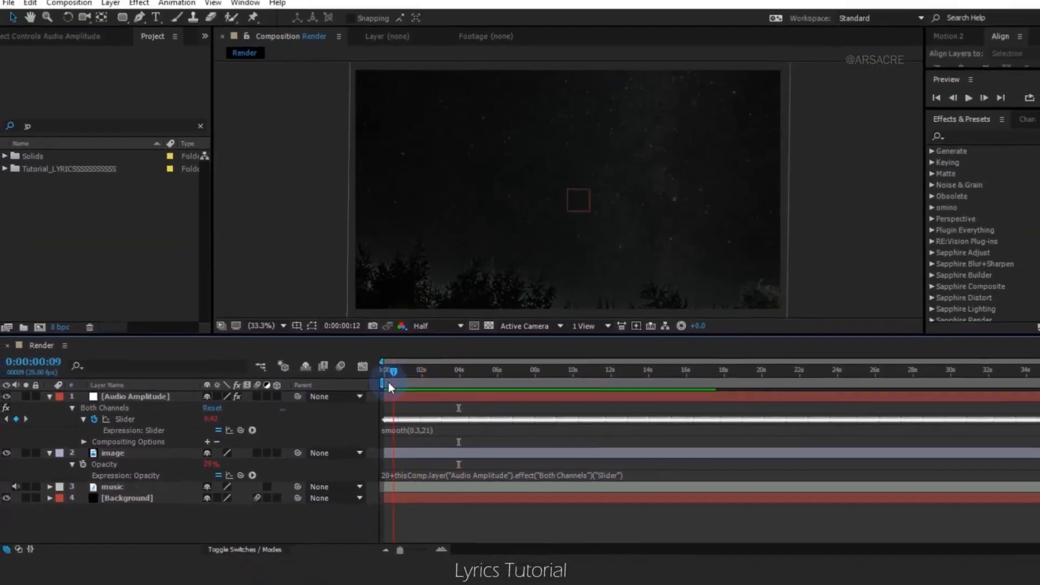
pyautogui.moveTo(388, 383); pyautogui.dragTo(383, 383)
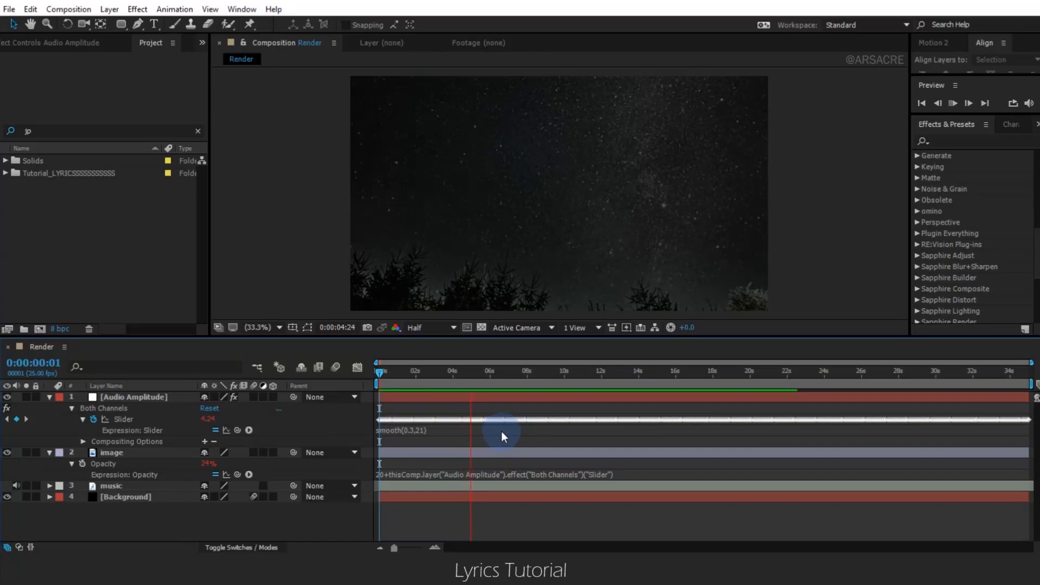
# Stop the preview and collapse the properties of the image and Audio Amplitude layers
pyautogui.click(66, 451)
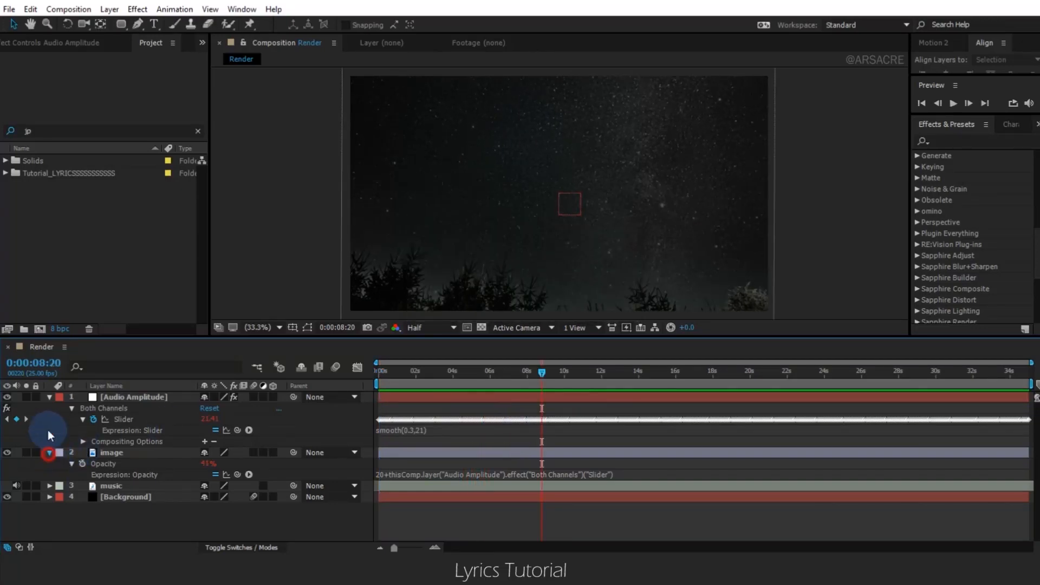
pyautogui.click(49, 453)
pyautogui.click(49, 396)
pyautogui.moveTo(1039, 65)
pyautogui.mouseDown()
pyautogui.moveTo(429, 65)
pyautogui.moveTo(425, 50)
pyautogui.moveTo(1039, 51)
pyautogui.mouseUp()
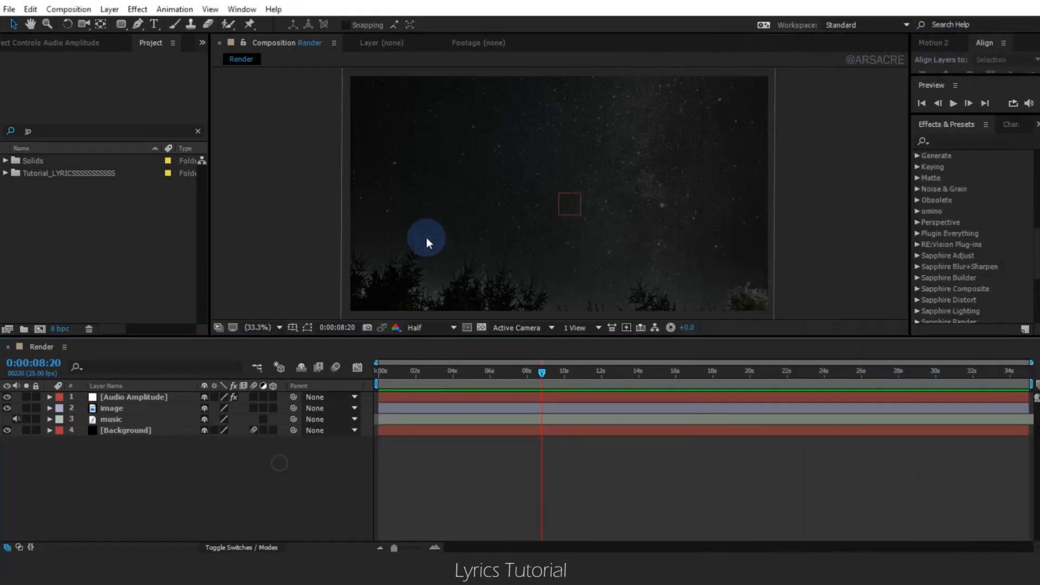
# Create a text layer in the composition reading BOTTLE IT UP AND FORGET IT
pyautogui.hotkey('ctrl', 't')
pyautogui.click(507, 187)
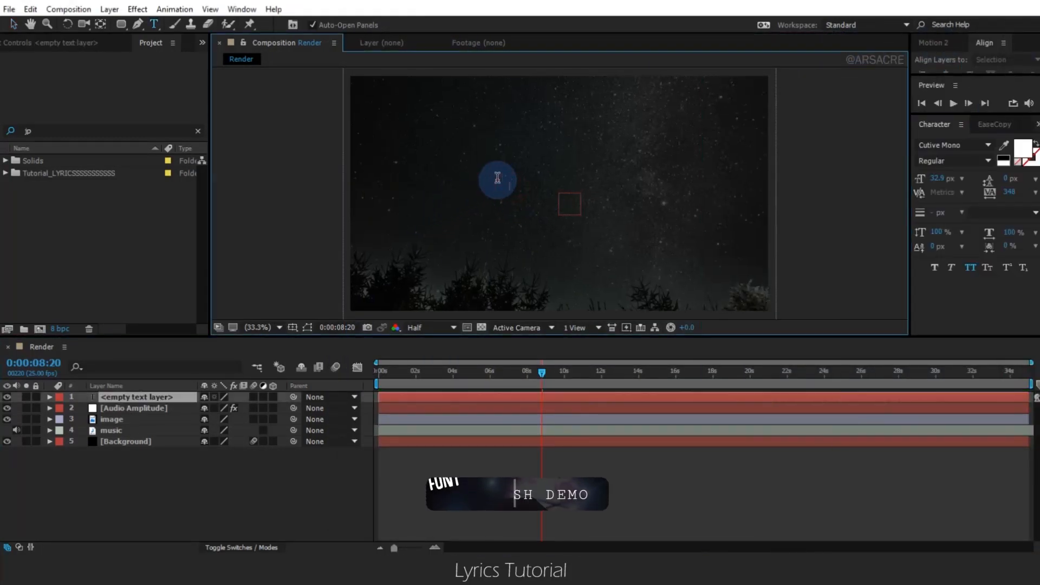
pyautogui.write('BOTTLE IT UP AND FORGET IT')
# Format the lyric text in the Hogfish DEMO font at 80 px with tracking 22
pyautogui.hotkey('ctrl', 'a')
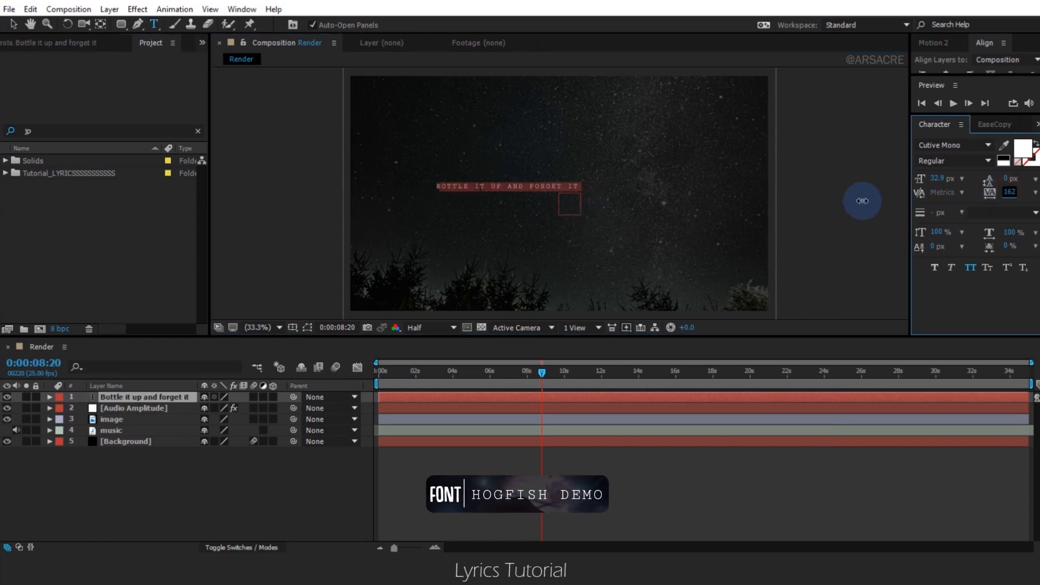
pyautogui.click(940, 145)
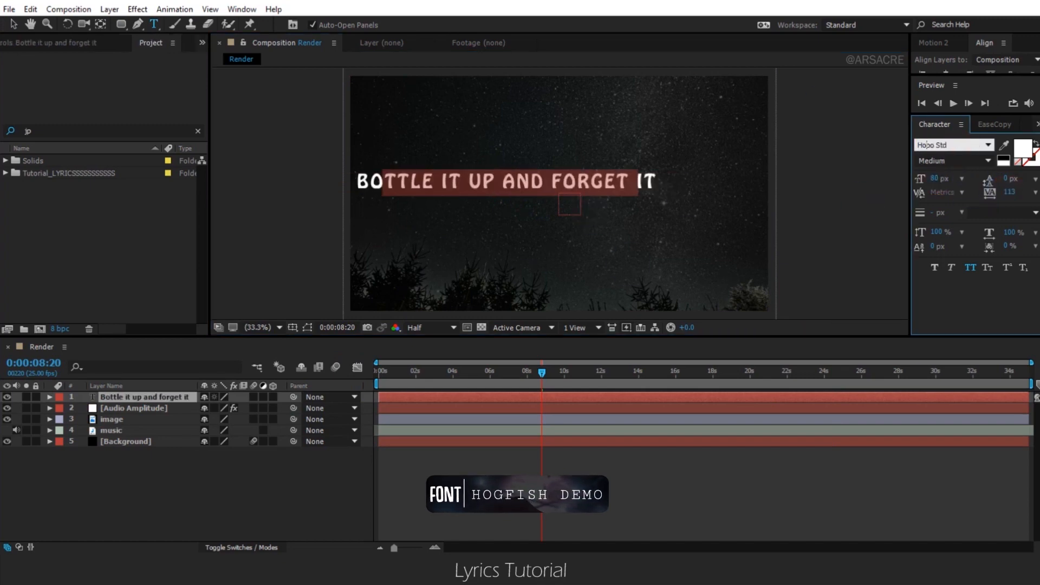
pyautogui.click(14, 25)
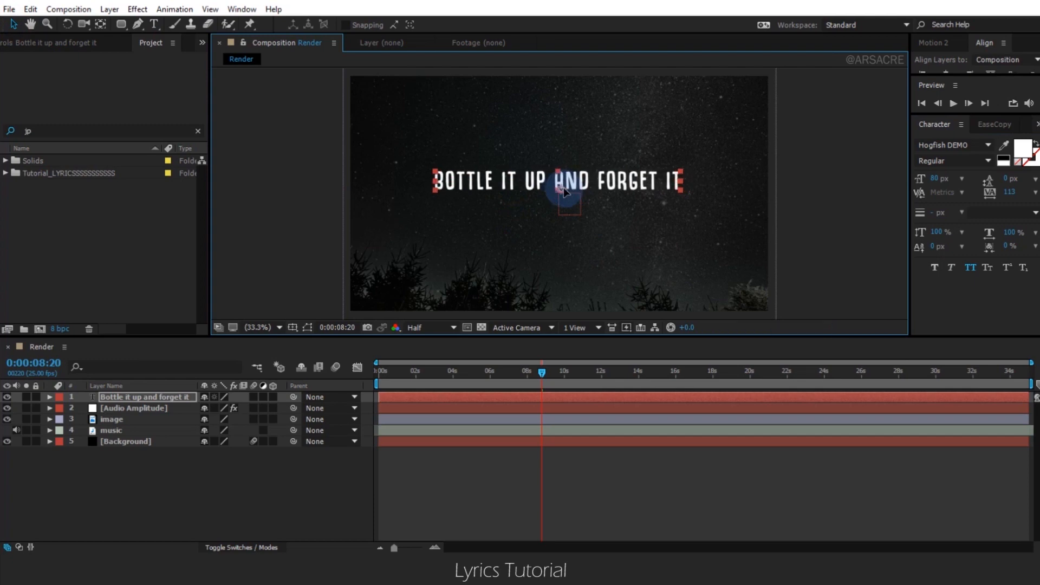
pyautogui.click(999, 198)
pyautogui.write('22')
pyautogui.press('Return')
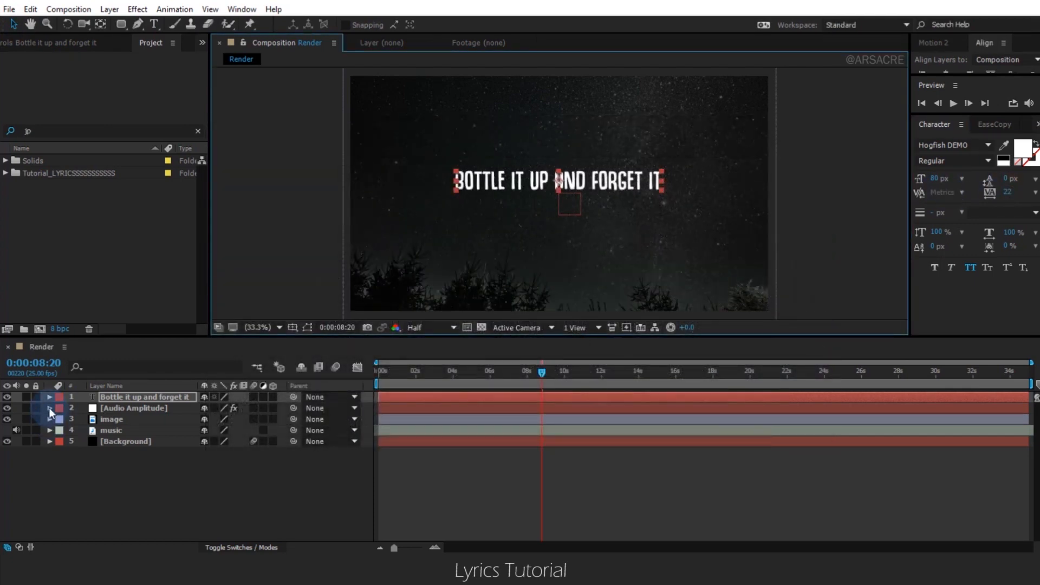
# Expand the lyric text layer and shorten its text to BOTTLE IT UP
pyautogui.click(50, 398)
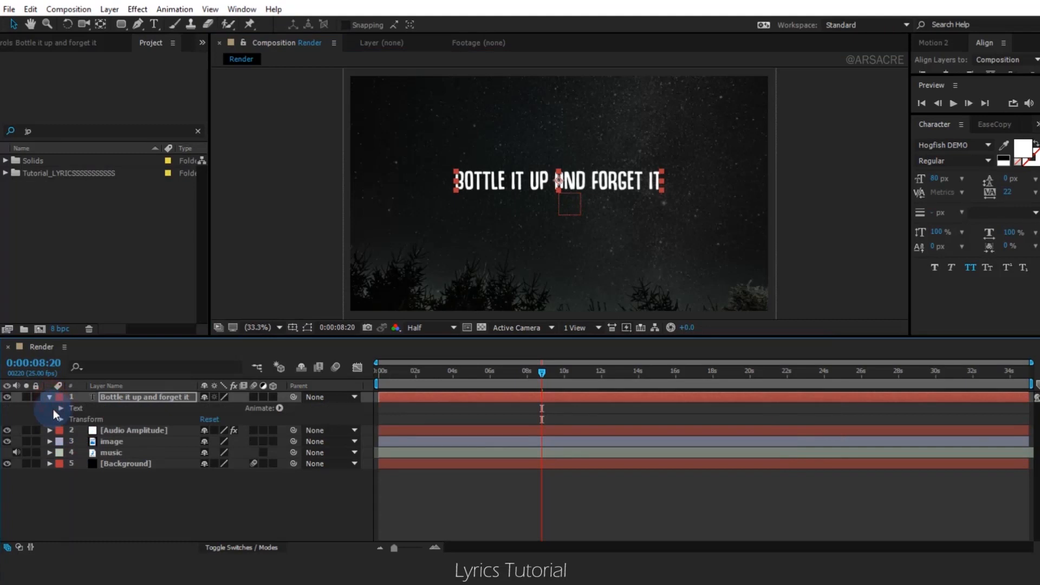
pyautogui.click(280, 409)
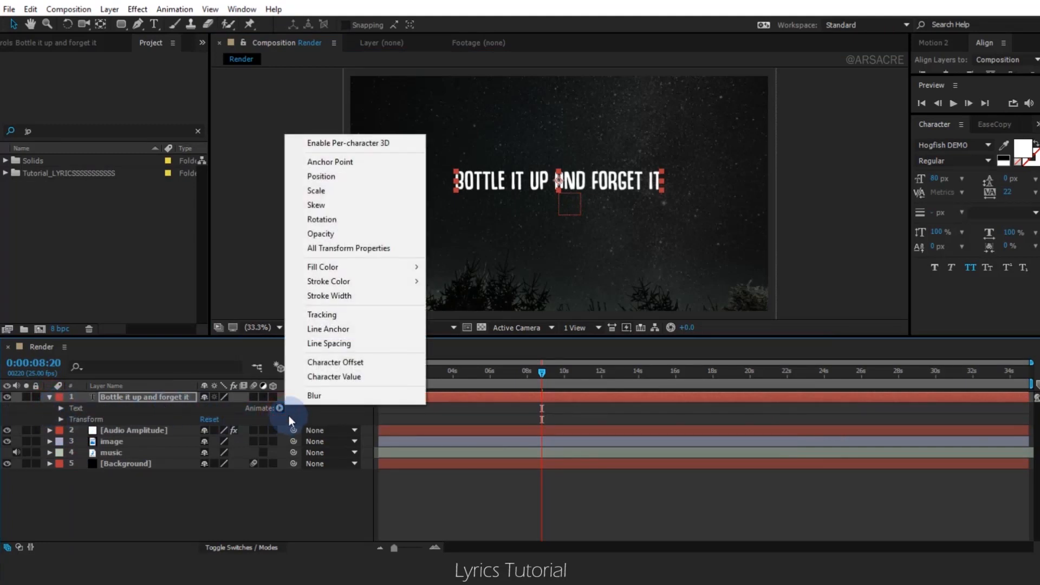
pyautogui.click(99, 398)
pyautogui.doubleClick(569, 176)
pyautogui.click(551, 181)
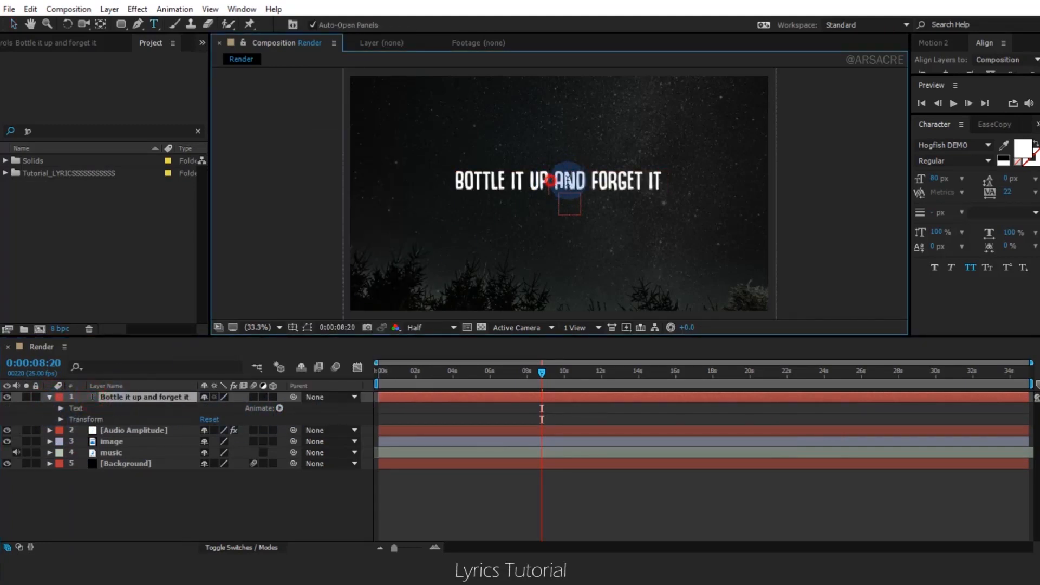
pyautogui.press('BackSpace')
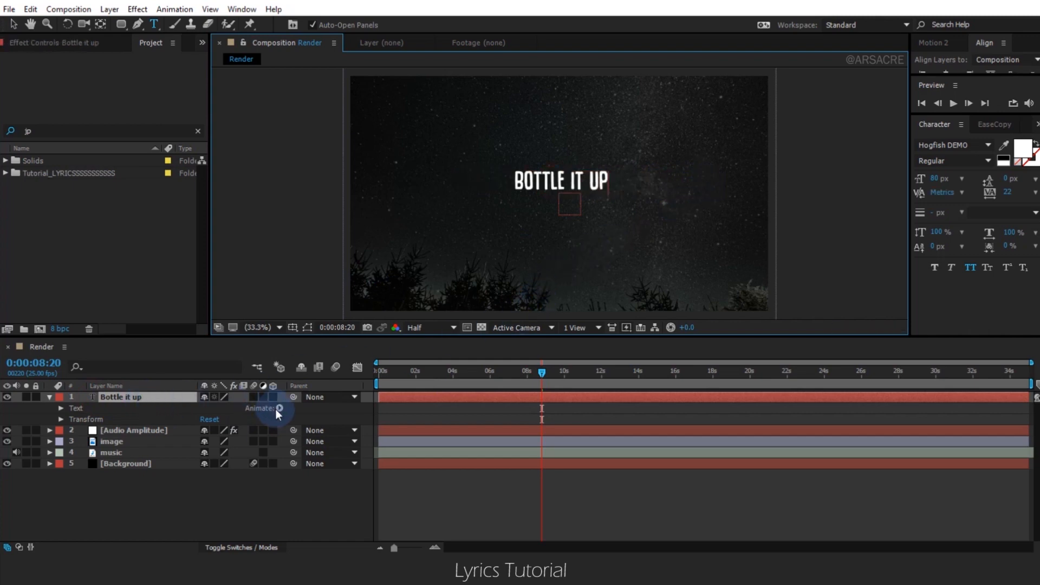
# Add a Position animator to the Bottle it up text layer and give it a Wiggly selector
pyautogui.click(278, 409)
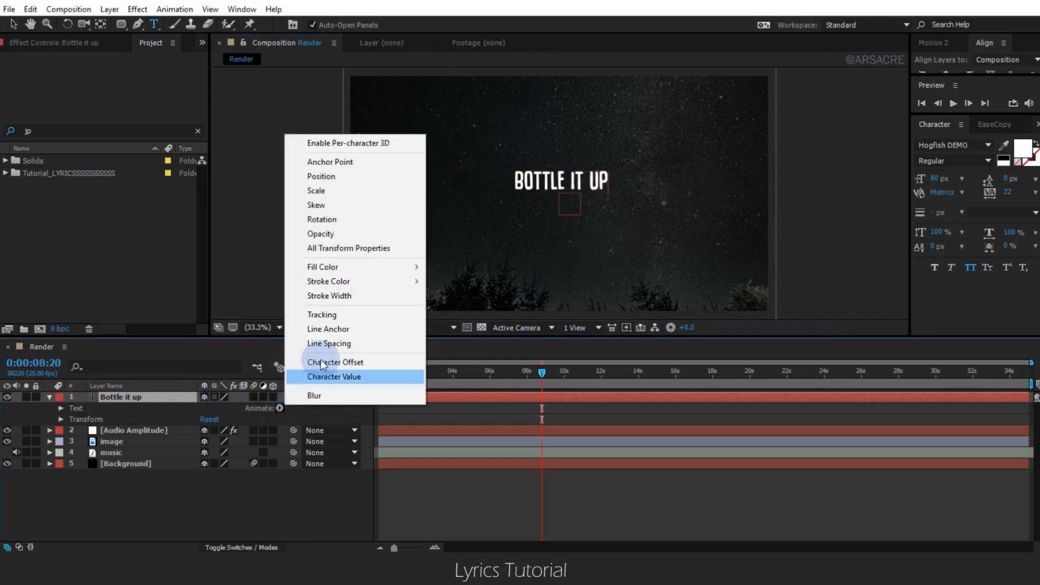
pyautogui.click(329, 177)
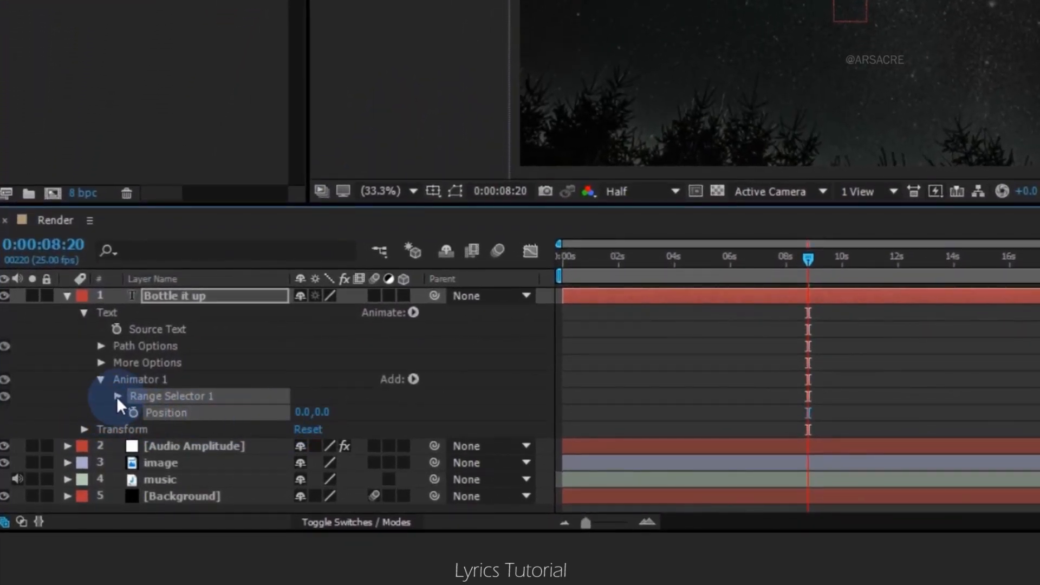
pyautogui.click(117, 396)
pyautogui.click(413, 380)
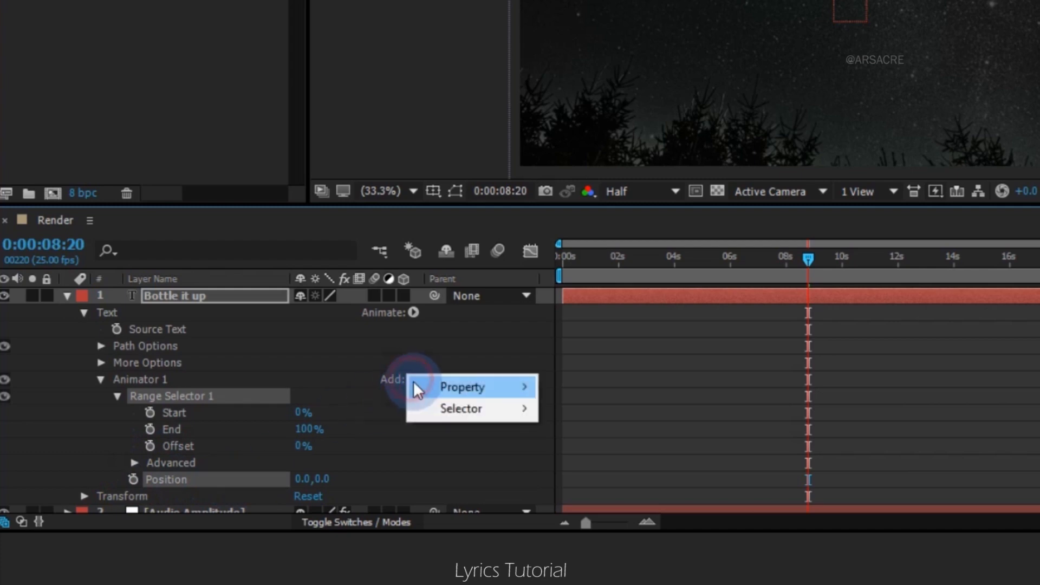
pyautogui.moveTo(441, 410)
pyautogui.click(327, 431)
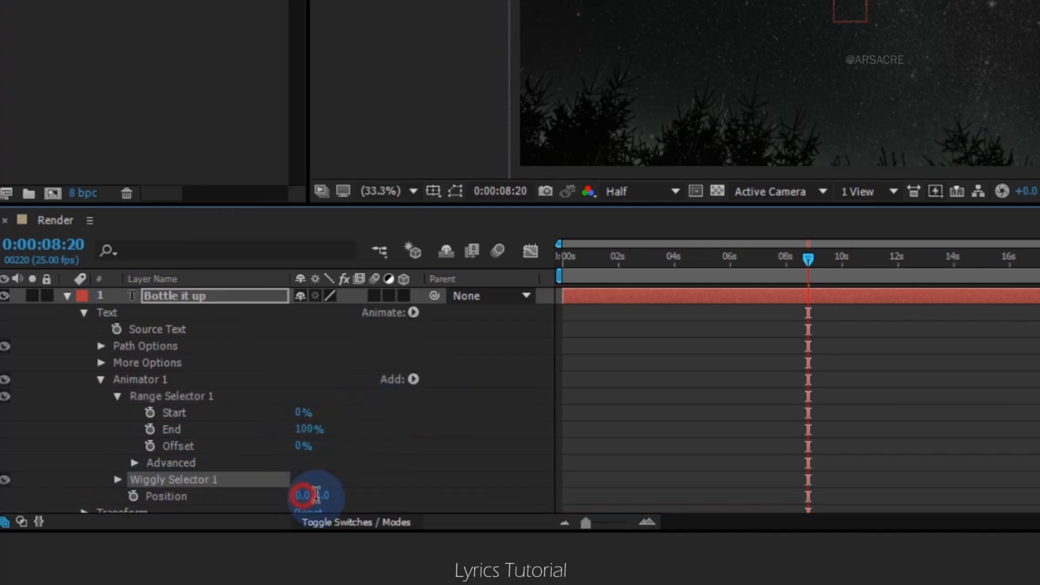
# Set the text animator's Position to 1.0,1.0 and scrub the timeline to check the letter wiggle
pyautogui.click(382, 471)
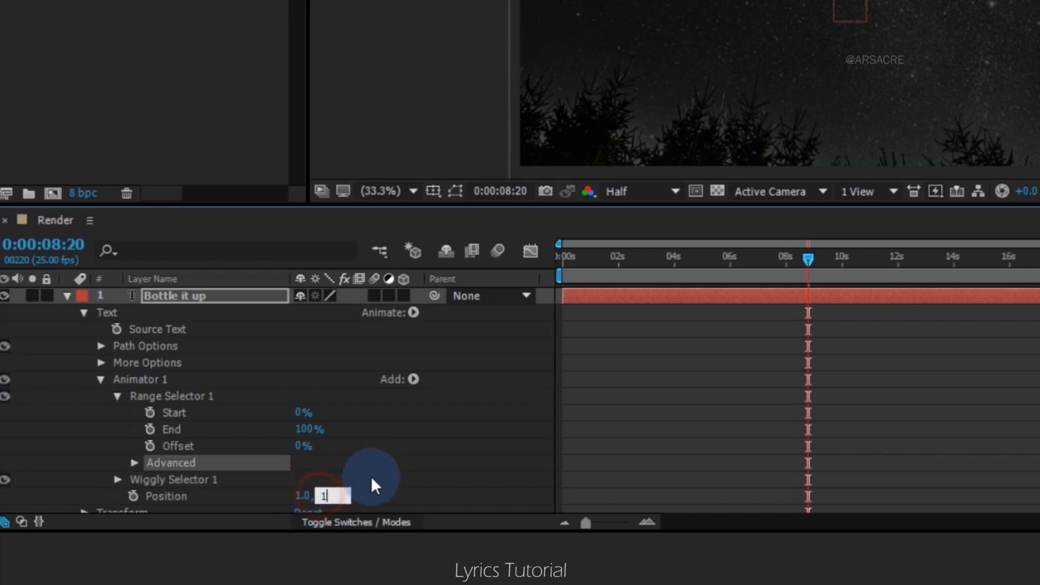
pyautogui.click(371, 485)
pyautogui.moveTo(809, 260)
pyautogui.mouseDown()
pyautogui.moveTo(772, 259)
pyautogui.moveTo(797, 259)
pyautogui.mouseUp()
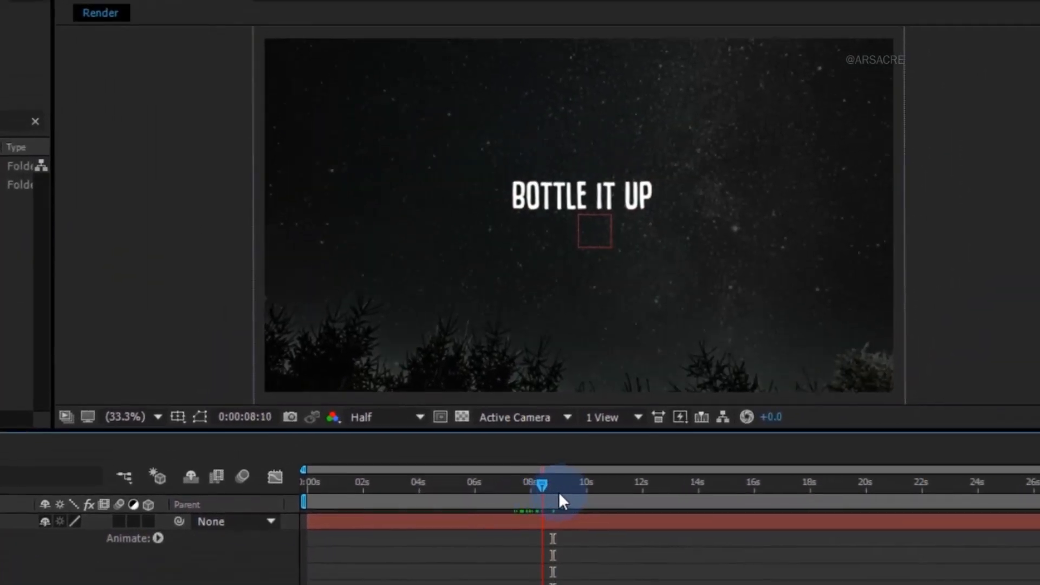
pyautogui.moveTo(560, 495); pyautogui.dragTo(506, 492)
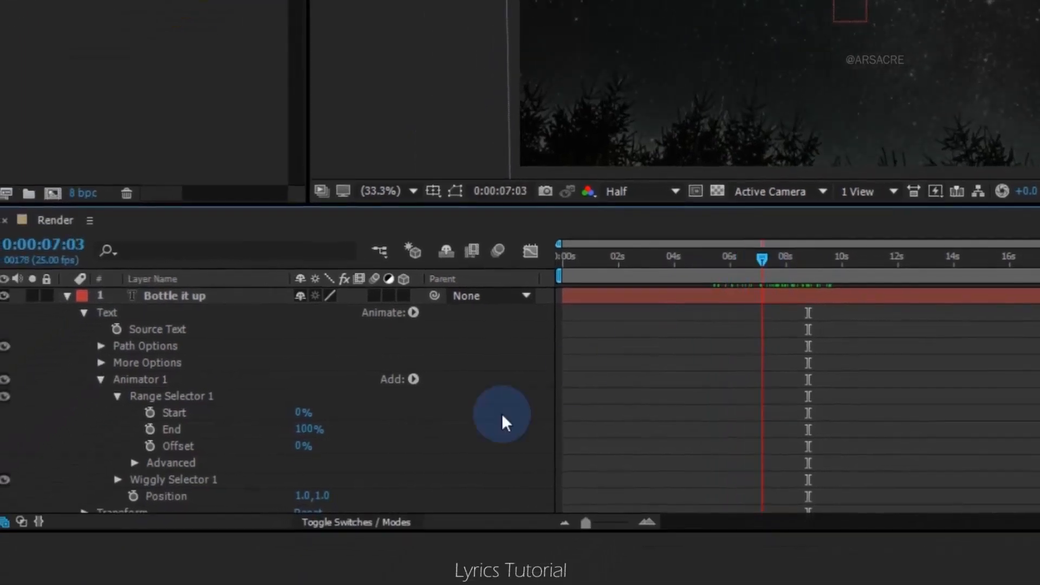
# Set the text animator's Position to 3.0,3.0 and preview the letter wiggle
pyautogui.click(302, 496)
pyautogui.write('0')
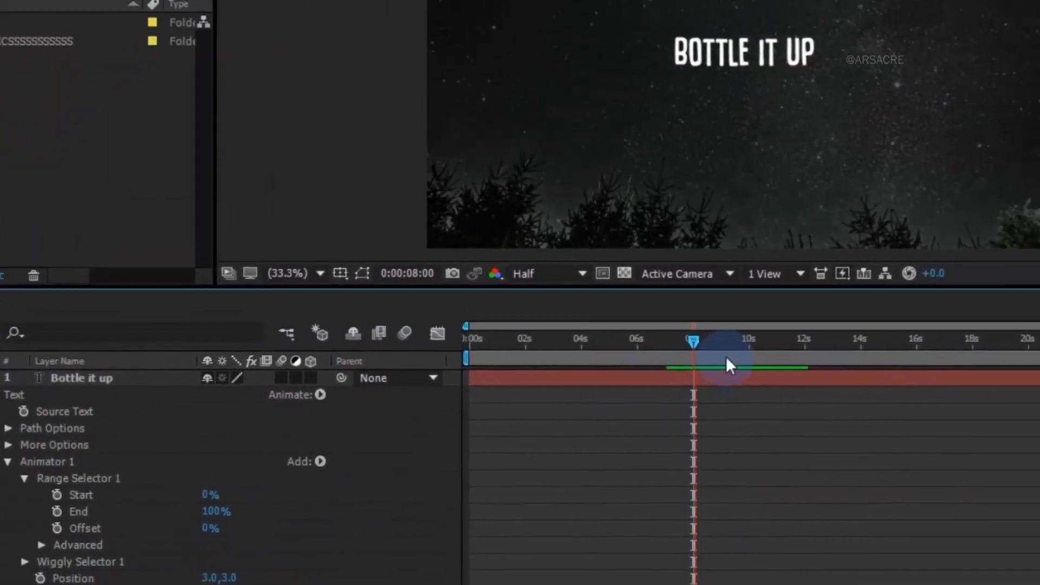
pyautogui.press('space')
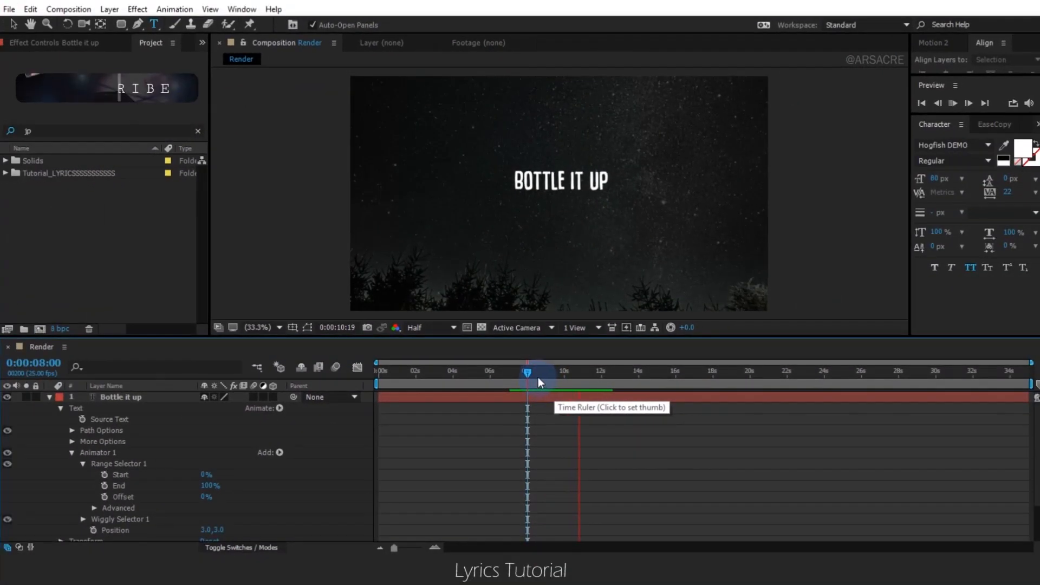
pyautogui.click(540, 383)
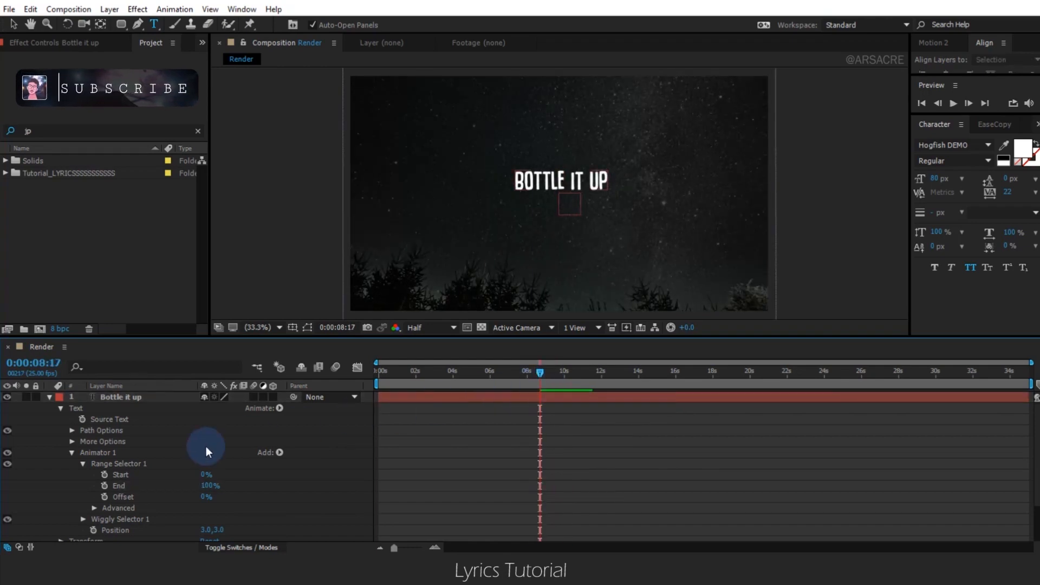
# Collapse the Bottle it up layer's properties and reveal the audio waveform of the music layer
pyautogui.click(72, 453)
pyautogui.click(50, 397)
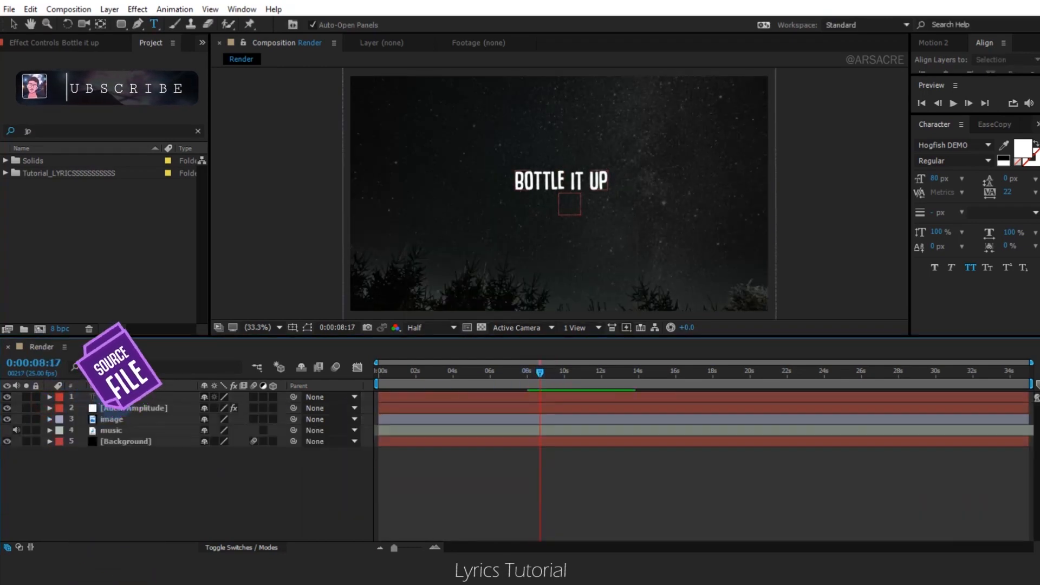
pyautogui.click(391, 379)
pyautogui.press('l')
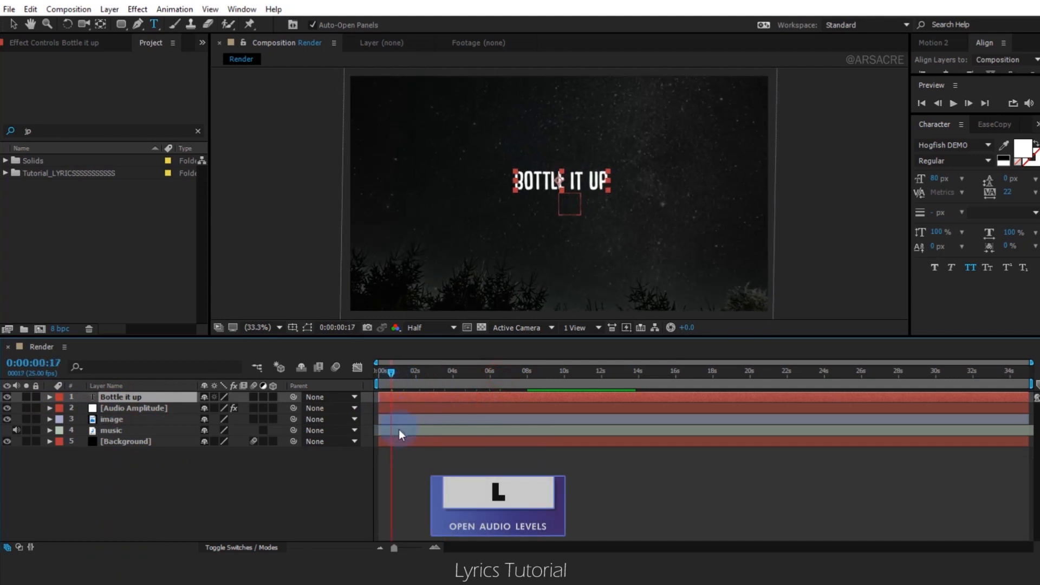
pyautogui.click(399, 430)
pyautogui.press('l')
pyautogui.press('l')
pyautogui.click(393, 377)
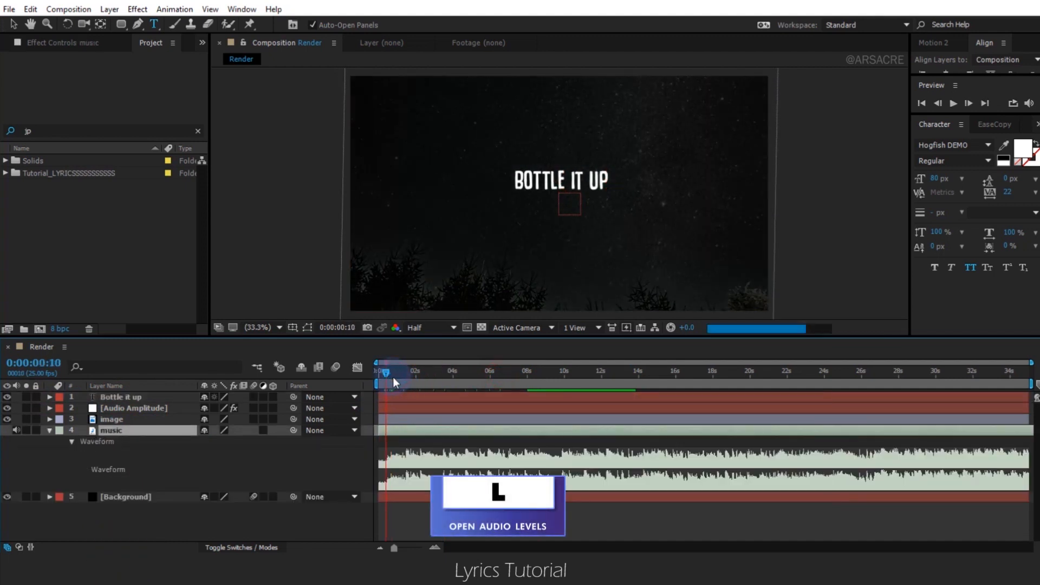
# Scale the Bottle it up text layer to 129% and show its Scale property
pyautogui.click(412, 399)
pyautogui.press('v')
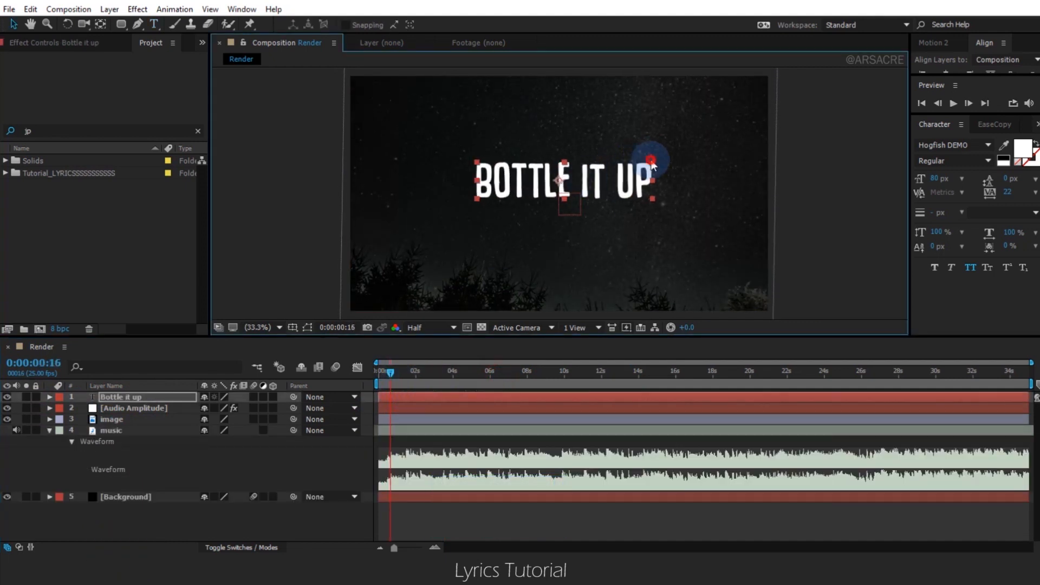
pyautogui.press('s')
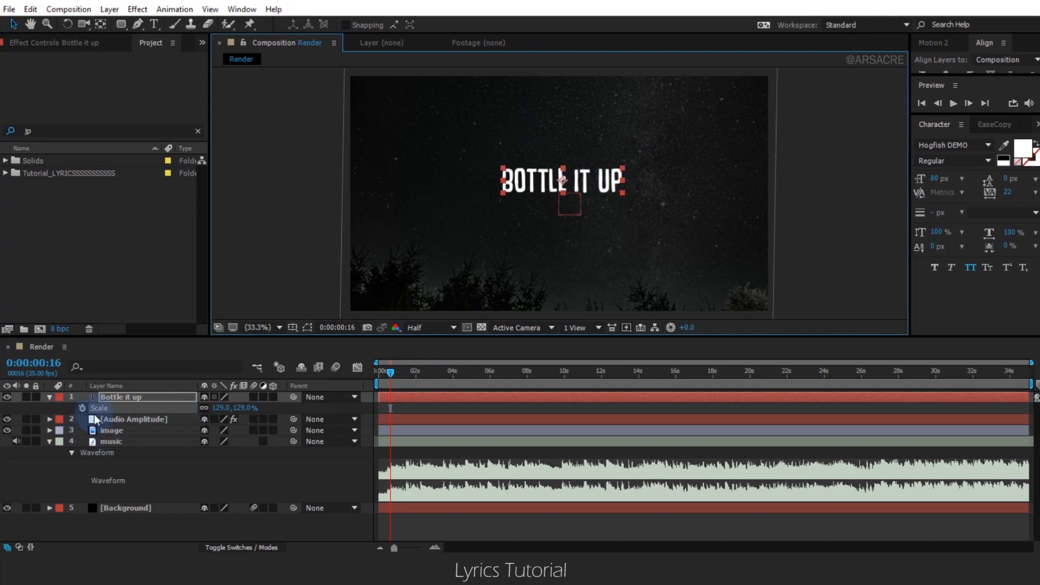
# Add a Position keyframe for the centred Bottle it up text, place it near one second, and return to 0:00:00:09
pyautogui.press('p')
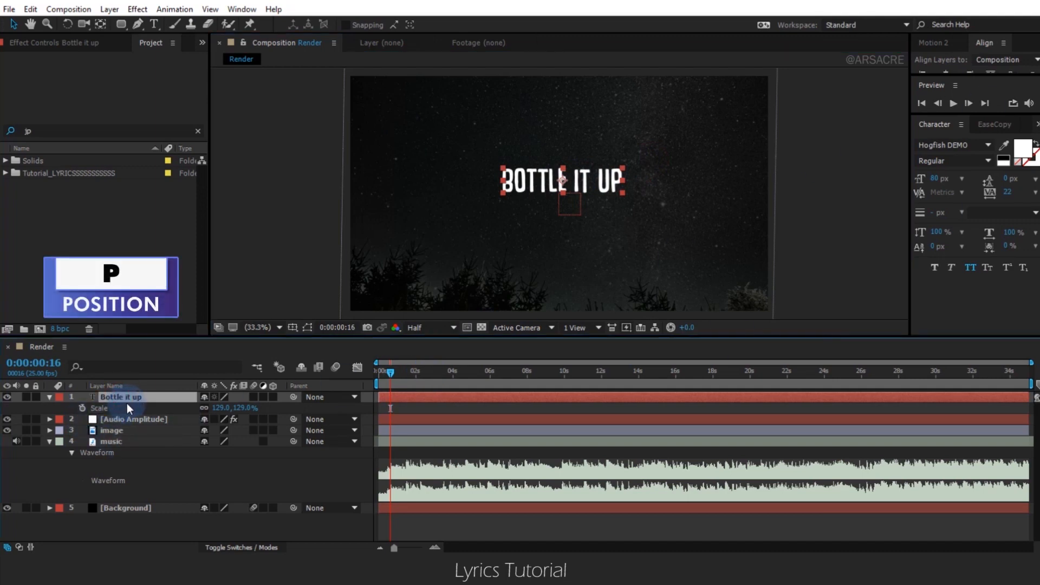
pyautogui.click(82, 408)
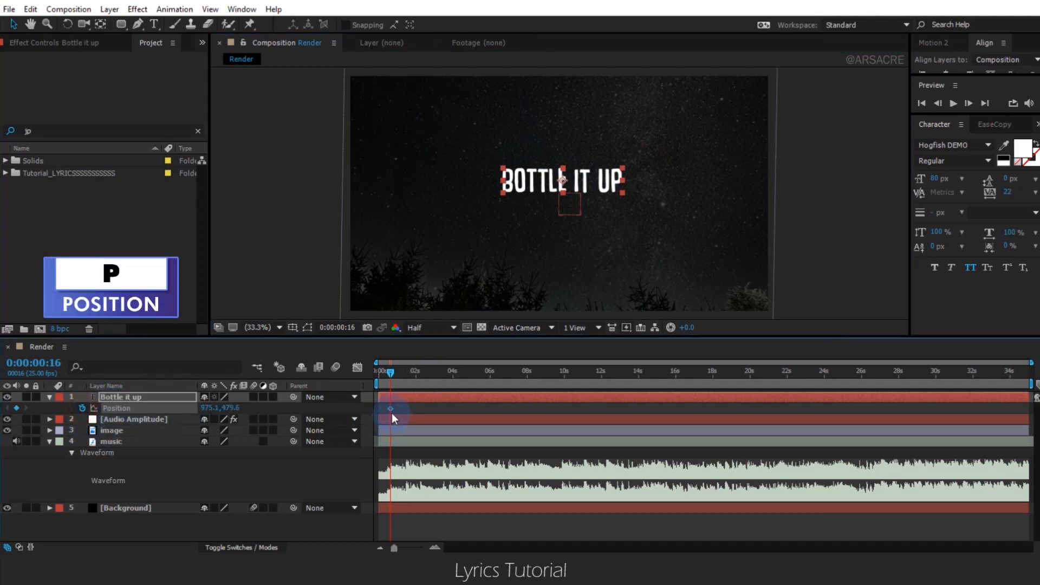
pyautogui.moveTo(392, 413); pyautogui.dragTo(385, 379)
# At 0:00:00:09, move the Bottle it up text above the frame to Position 975.1,-180.4 and lower the preview resolution to Third
pyautogui.hotkey('shift', 'Up')
pyautogui.hotkey('shift', 'Up')
pyautogui.hotkey('shift', 'Up')
pyautogui.hotkey('shift', 'Up')
pyautogui.hotkey('shift', 'Up')
pyautogui.hotkey('shift', 'Up')
pyautogui.hotkey('shift', 'Up')
pyautogui.hotkey('shift', 'Up')
pyautogui.hotkey('shift', 'Up')
pyautogui.hotkey('shift', 'Up')
pyautogui.hotkey('shift', 'Up')
pyautogui.hotkey('shift', 'Up')
pyautogui.hotkey('shift', 'Up')
pyautogui.hotkey('shift', 'Up')
pyautogui.hotkey('shift', 'Up')
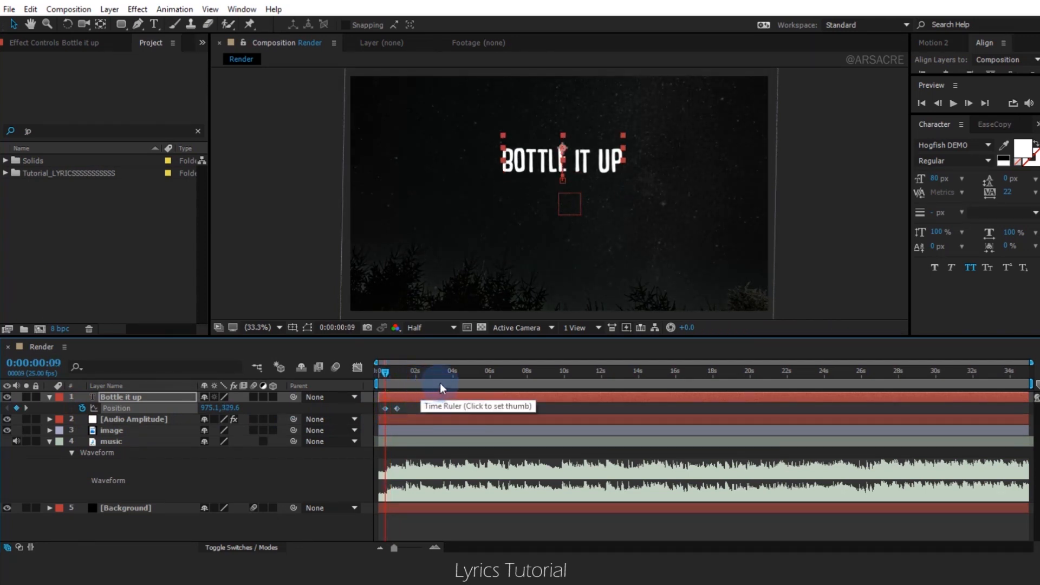
pyautogui.hotkey('shift', 'Up')
pyautogui.hotkey('shift', 'Up')
pyautogui.hotkey('shift', 'Up')
pyautogui.hotkey('shift', 'Up')
pyautogui.hotkey('shift', 'Up')
pyautogui.hotkey('shift', 'Up')
pyautogui.hotkey('shift', 'Up')
pyautogui.hotkey('shift', 'Up')
pyautogui.hotkey('shift', 'Up')
pyautogui.hotkey('shift', 'Up')
pyautogui.hotkey('shift', 'Up')
pyautogui.hotkey('shift', 'Up')
pyautogui.hotkey('shift', 'Up')
pyautogui.hotkey('shift', 'Up')
pyautogui.hotkey('shift', 'Up')
pyautogui.hotkey('shift', 'Up')
pyautogui.hotkey('shift', 'Up')
pyautogui.hotkey('shift', 'Up')
pyautogui.hotkey('shift', 'Up')
pyautogui.hotkey('shift', 'Up')
pyautogui.click(436, 328)
pyautogui.click(438, 390)
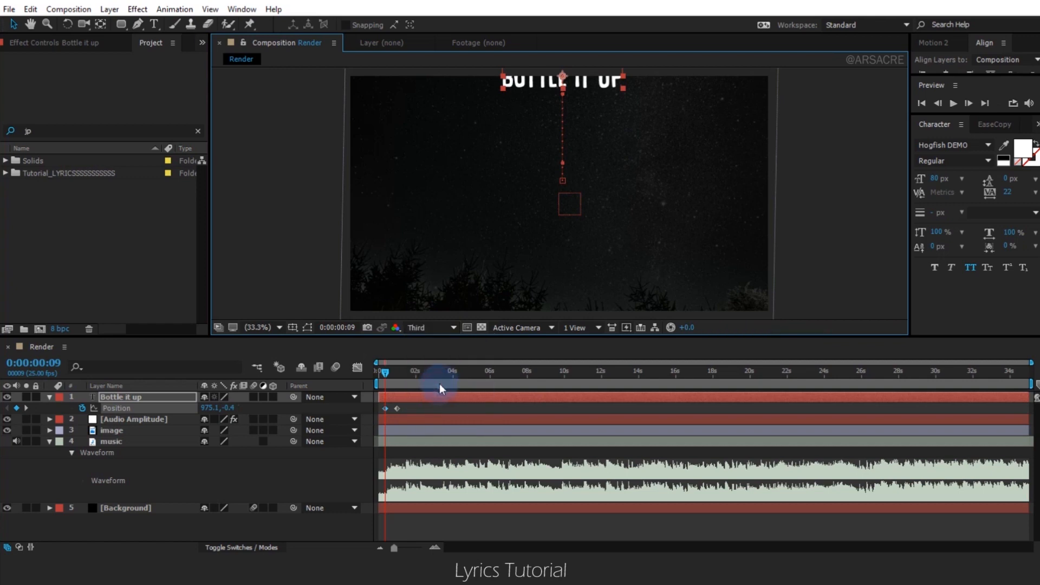
pyautogui.hotkey('shift', 'Up')
pyautogui.hotkey('shift', 'Up')
pyautogui.hotkey('shift', 'Up')
pyautogui.hotkey('shift', 'Up')
pyautogui.hotkey('shift', 'Up')
pyautogui.hotkey('shift', 'Up')
pyautogui.hotkey('shift', 'Up')
pyautogui.hotkey('shift', 'Up')
pyautogui.hotkey('shift', 'Up')
pyautogui.hotkey('shift', 'Up')
pyautogui.hotkey('shift', 'Up')
pyautogui.hotkey('shift', 'Up')
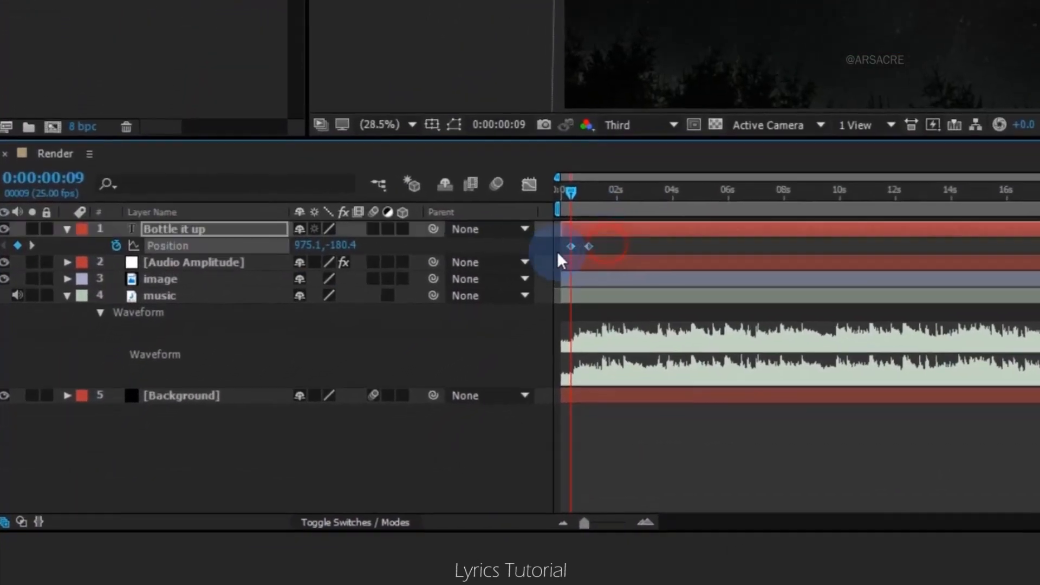
pyautogui.click(441, 387)
# Apply Easy Ease to both Position keyframes of the Bottle it up layer
pyautogui.rightClick(591, 245)
pyautogui.moveTo(623, 484)
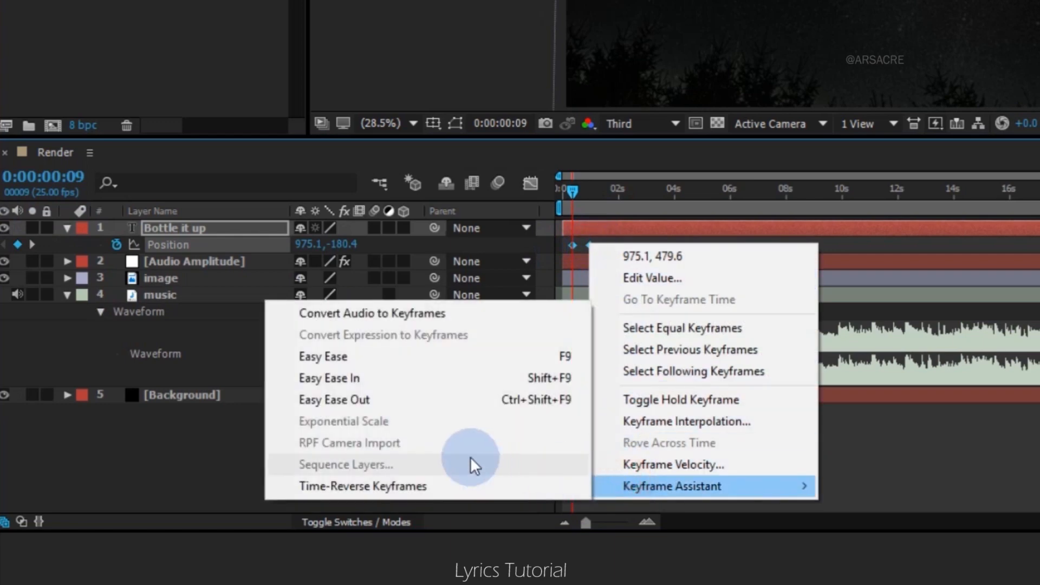
pyautogui.click(409, 399)
pyautogui.rightClick(593, 245)
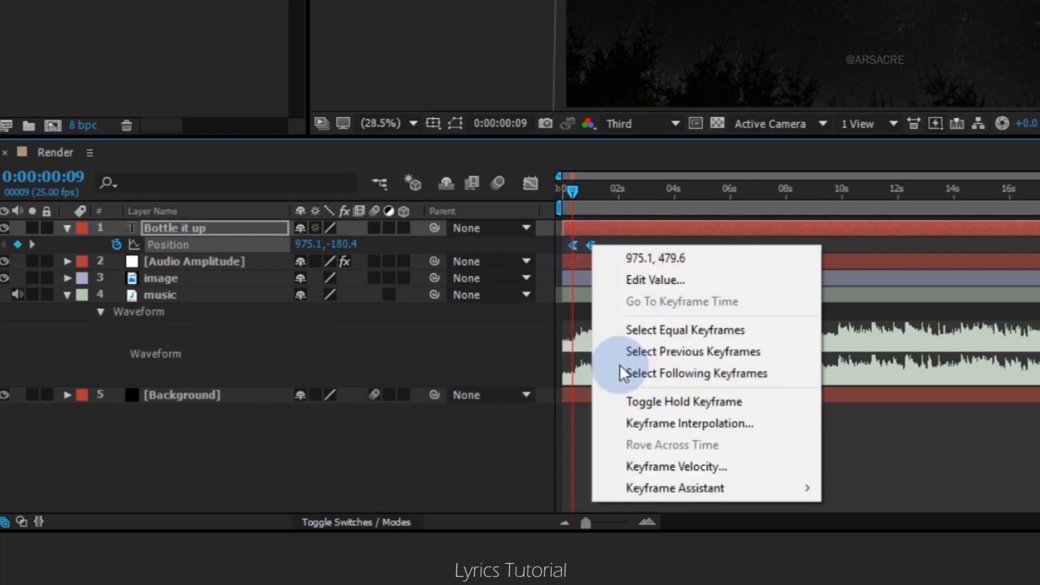
pyautogui.click(635, 493)
pyautogui.click(407, 359)
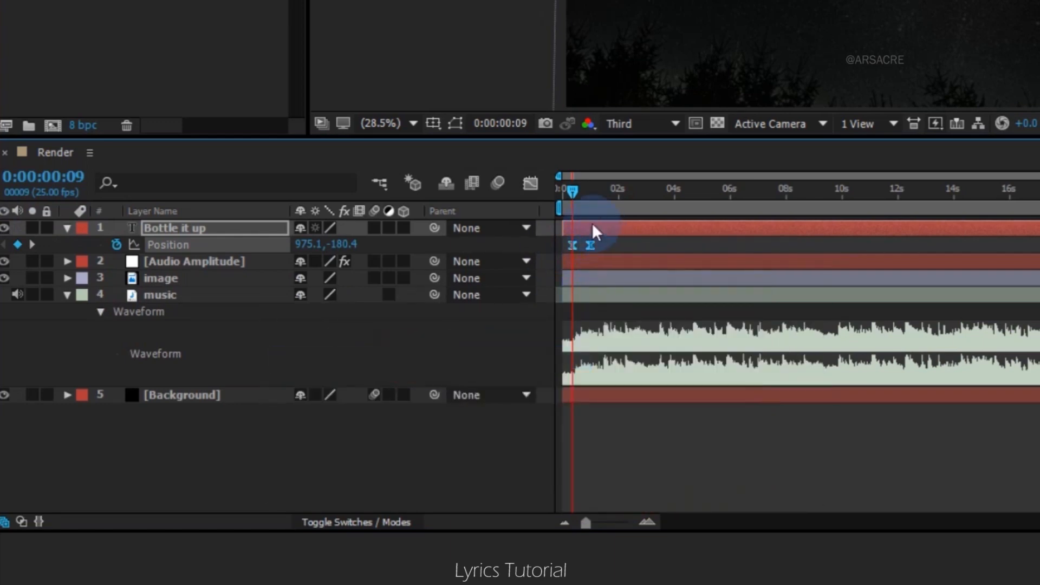
# Open the Bottle it up layer's Position curve in the Graph Editor and check that the speed graph is being edited
pyautogui.moveTo(621, 137); pyautogui.dragTo(608, 175)
pyautogui.click(533, 229)
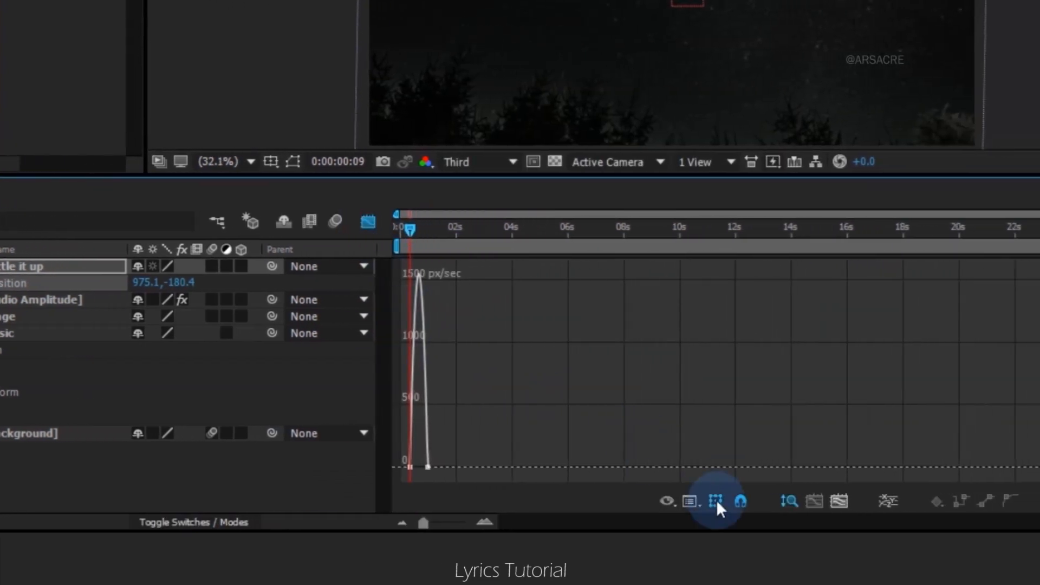
pyautogui.click(692, 501)
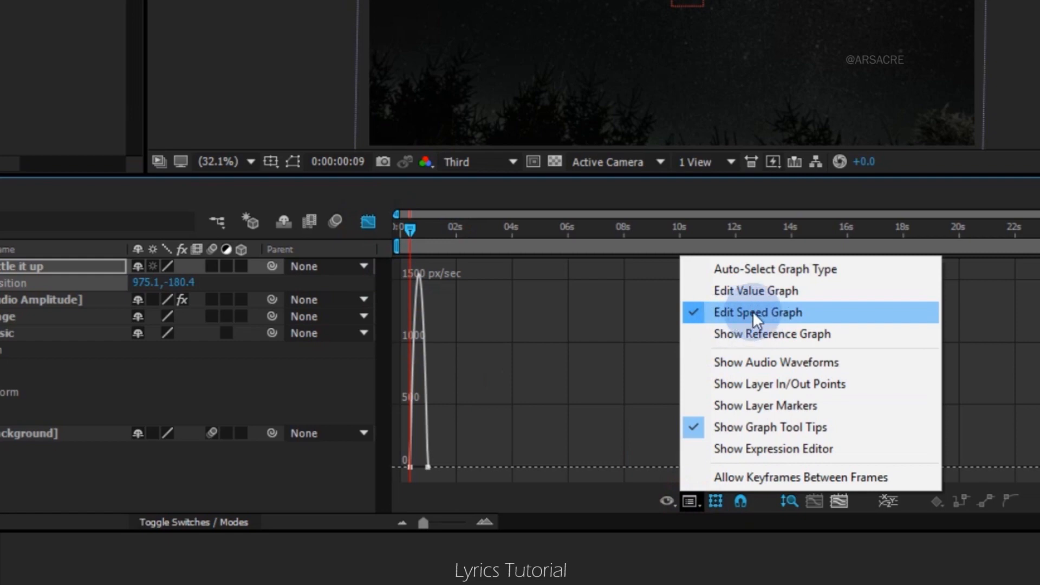
pyautogui.click(472, 435)
# Reshape the Position speed curve so it peaks sharply at the first keyframe and slows gradually into the second
pyautogui.moveTo(424, 522); pyautogui.dragTo(456, 523)
pyautogui.click(441, 469)
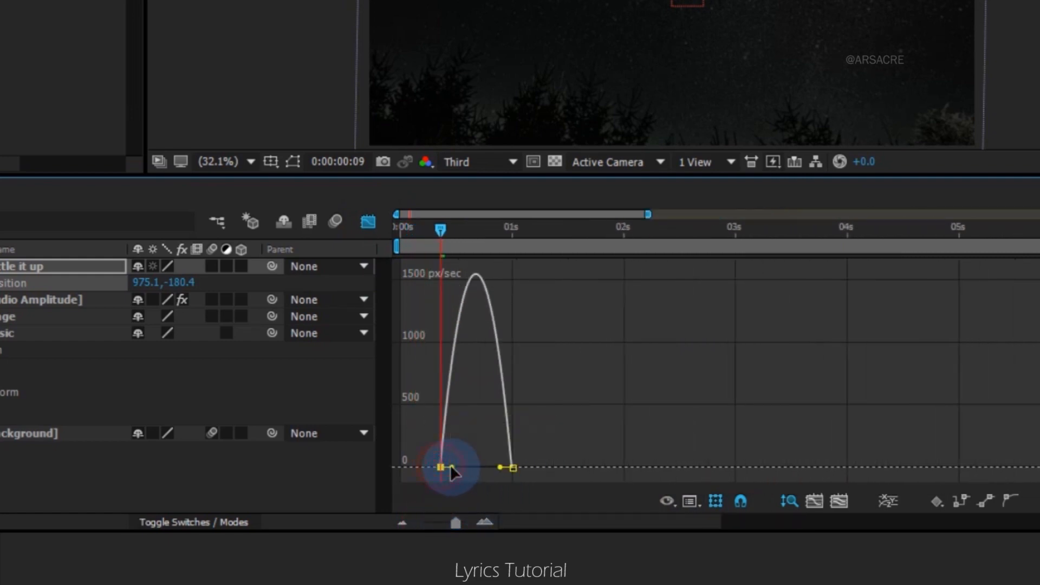
pyautogui.moveTo(450, 466); pyautogui.dragTo(433, 470)
pyautogui.moveTo(501, 468); pyautogui.dragTo(454, 468)
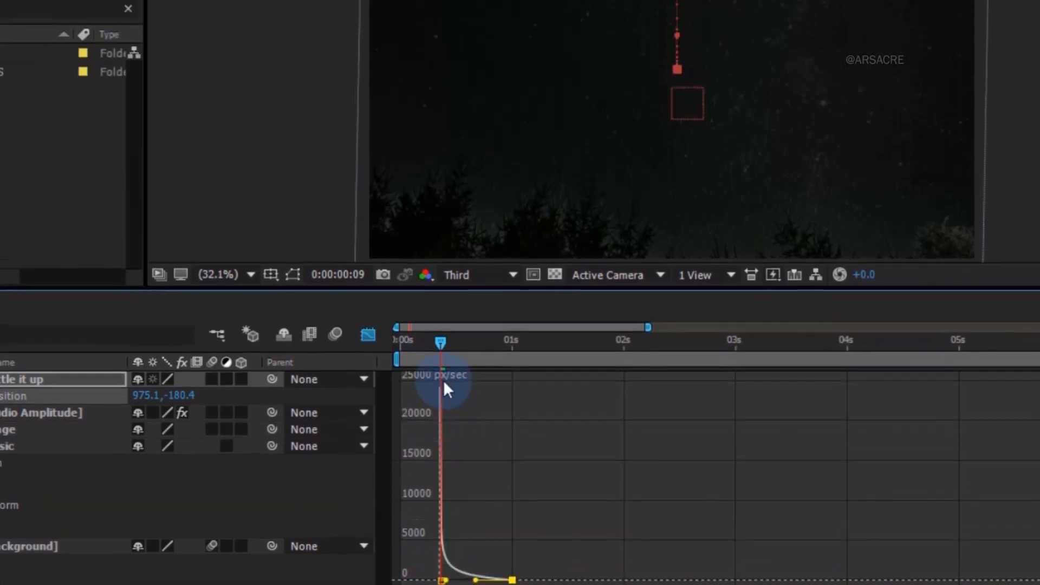
# Preview the text's drop-in animation and close the Graph Editor
pyautogui.moveTo(445, 232)
pyautogui.mouseDown()
pyautogui.moveTo(410, 237)
pyautogui.moveTo(434, 232)
pyautogui.mouseUp()
pyautogui.press('space')
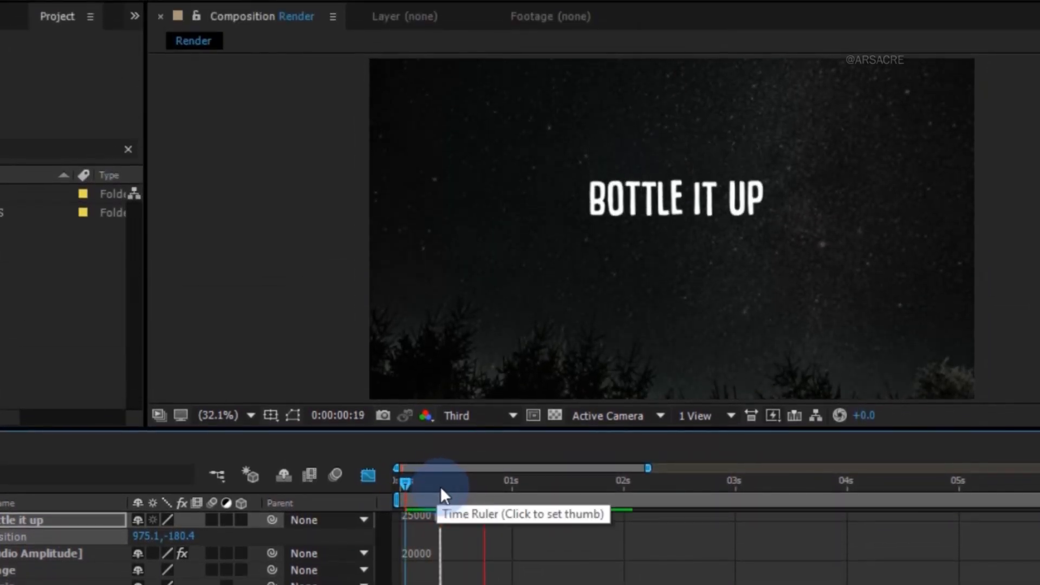
pyautogui.click(436, 487)
pyautogui.click(374, 476)
pyautogui.moveTo(417, 485)
pyautogui.mouseDown()
pyautogui.moveTo(432, 486)
pyautogui.moveTo(406, 484)
pyautogui.mouseUp()
pyautogui.press('space')
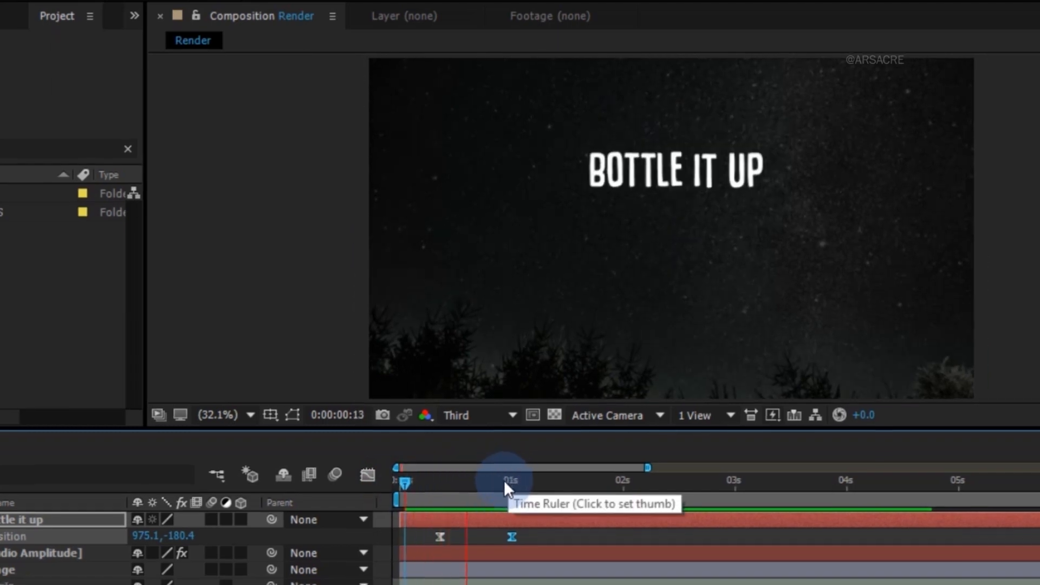
pyautogui.click(454, 486)
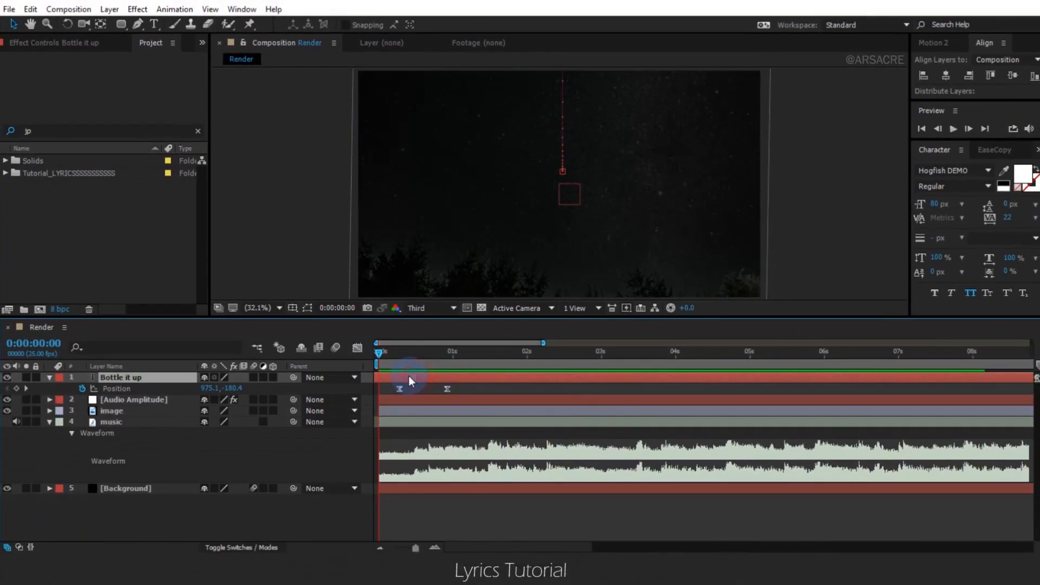
# Shift the Position keyframes slightly earlier and trim the Bottle it up layer to run from the first keyframe to just before four seconds
pyautogui.moveTo(391, 362); pyautogui.dragTo(446, 356)
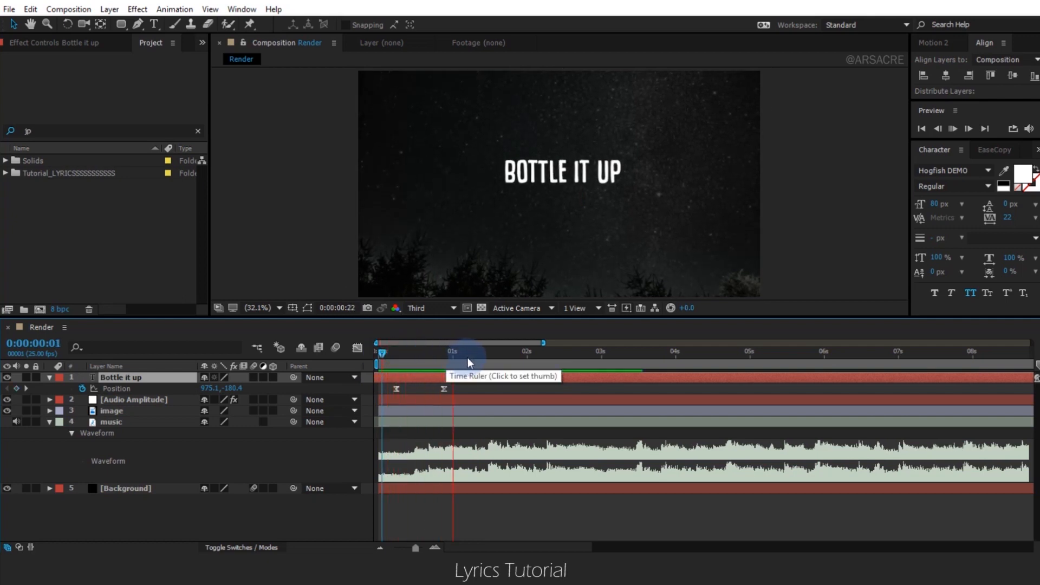
pyautogui.click(443, 357)
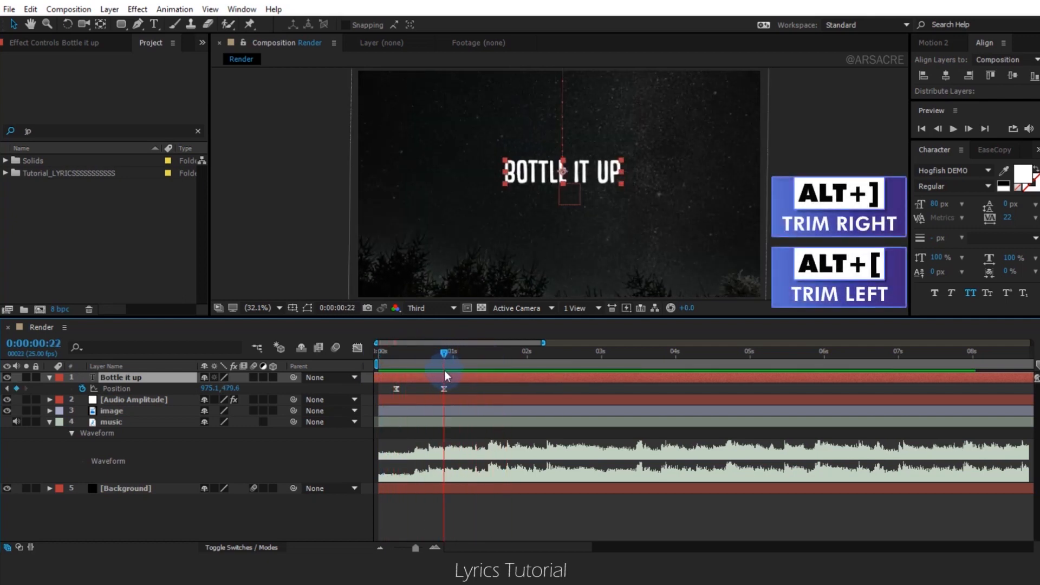
pyautogui.hotkey('alt', ']')
pyautogui.moveTo(443, 360); pyautogui.dragTo(663, 379)
pyautogui.moveTo(476, 353); pyautogui.dragTo(514, 366)
pyautogui.press('space')
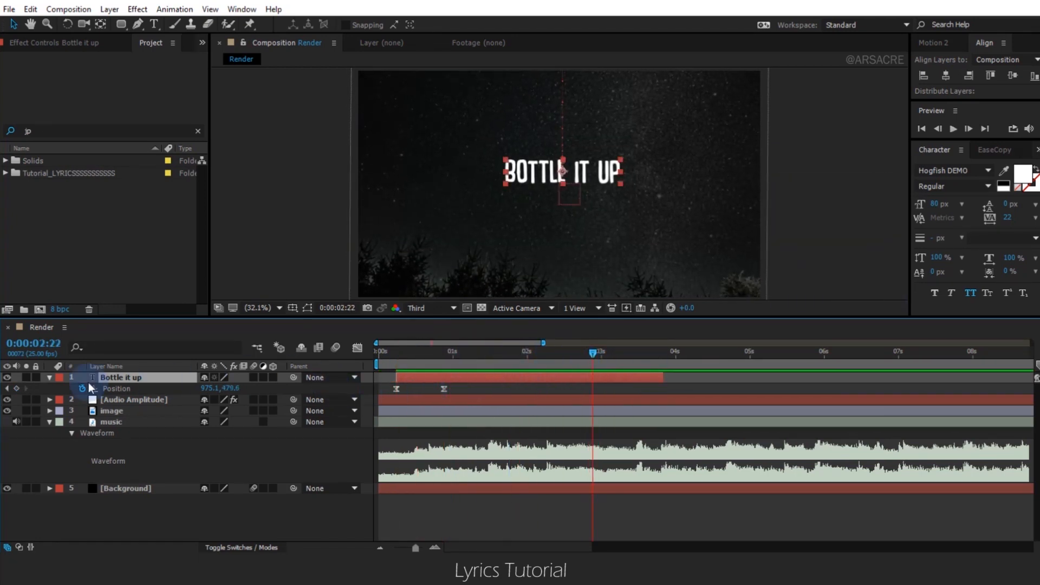
# Hold the text's Position with a keyframe at 0:00:02:22, and drop it below the frame to 975.1,1259.6 at 0:00:03:16
pyautogui.click(649, 361)
pyautogui.hotkey('shift', 'Down')
pyautogui.hotkey('shift', 'Down')
pyautogui.hotkey('shift', 'Down')
pyautogui.hotkey('shift', 'Down')
pyautogui.hotkey('shift', 'Down')
pyautogui.hotkey('shift', 'Down')
pyautogui.hotkey('shift', 'Down')
pyautogui.hotkey('shift', 'Down')
pyautogui.hotkey('shift', 'Down')
pyautogui.hotkey('shift', 'Down')
pyautogui.hotkey('shift', 'Down')
pyautogui.hotkey('shift', 'Down')
pyautogui.hotkey('shift', 'Down')
pyautogui.hotkey('shift', 'Down')
pyautogui.hotkey('shift', 'Down')
pyautogui.hotkey('shift', 'Down')
pyautogui.hotkey('shift', 'Down')
pyautogui.hotkey('shift', 'Down')
pyautogui.hotkey('shift', 'Down')
pyautogui.hotkey('shift', 'Down')
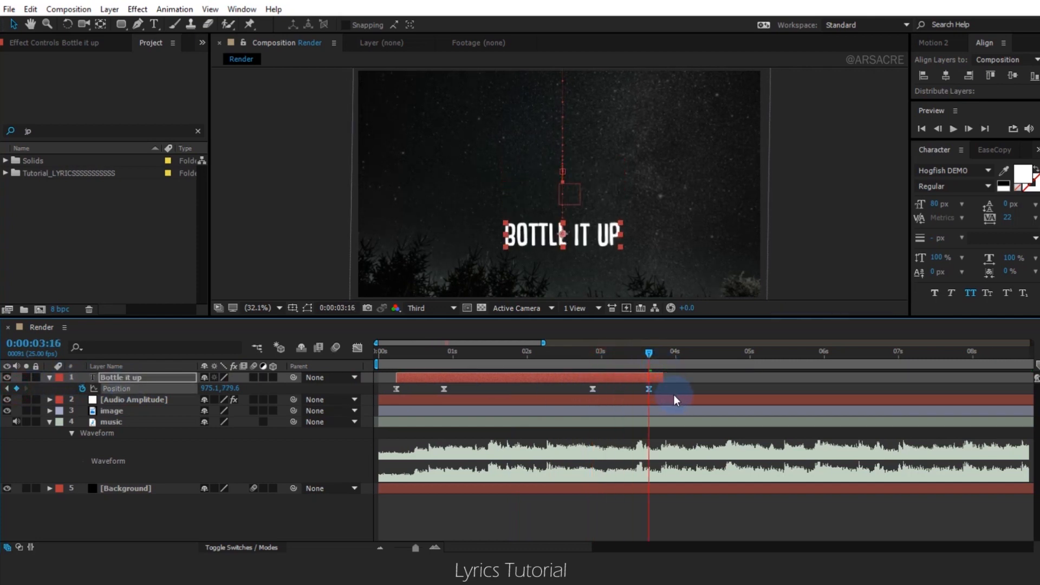
pyautogui.hotkey('shift', 'Down')
pyautogui.hotkey('shift', 'Down')
pyautogui.hotkey('shift', 'Down')
pyautogui.hotkey('shift', 'Down')
pyautogui.hotkey('shift', 'Down')
pyautogui.hotkey('shift', 'Down')
pyautogui.hotkey('shift', 'Down')
pyautogui.hotkey('shift', 'Down')
pyautogui.hotkey('shift', 'Down')
pyautogui.hotkey('shift', 'Down')
pyautogui.hotkey('shift', 'Down')
pyautogui.hotkey('shift', 'Down')
pyautogui.hotkey('shift', 'Down')
pyautogui.hotkey('shift', 'Down')
pyautogui.hotkey('shift', 'Down')
pyautogui.hotkey('shift', 'Down')
pyautogui.hotkey('shift', 'Down')
pyautogui.hotkey('shift', 'Down')
pyautogui.hotkey('shift', 'Down')
pyautogui.hotkey('shift', 'Down')
# Reshape the speed curve of the last two Position keyframes so the exit starts slowly and peaks near the end
pyautogui.moveTo(664, 391); pyautogui.dragTo(547, 401)
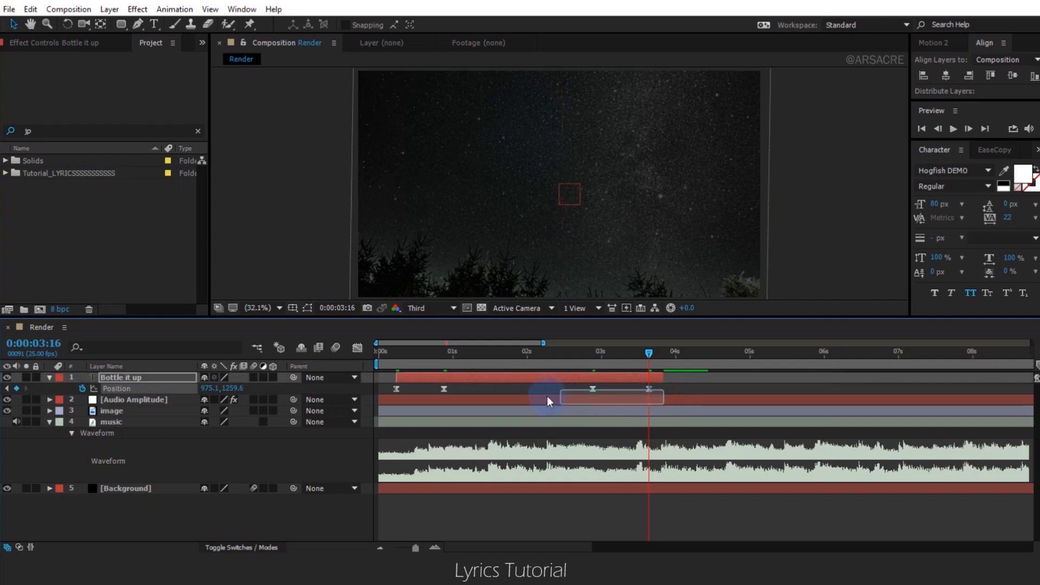
pyautogui.click(357, 348)
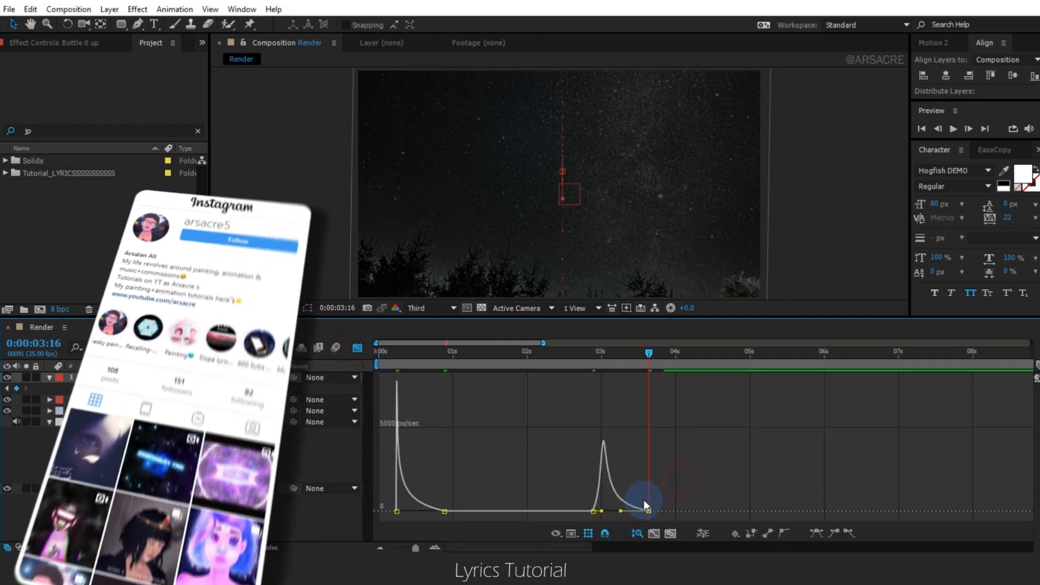
pyautogui.moveTo(643, 499); pyautogui.dragTo(618, 512)
pyautogui.moveTo(640, 511); pyautogui.dragTo(633, 511)
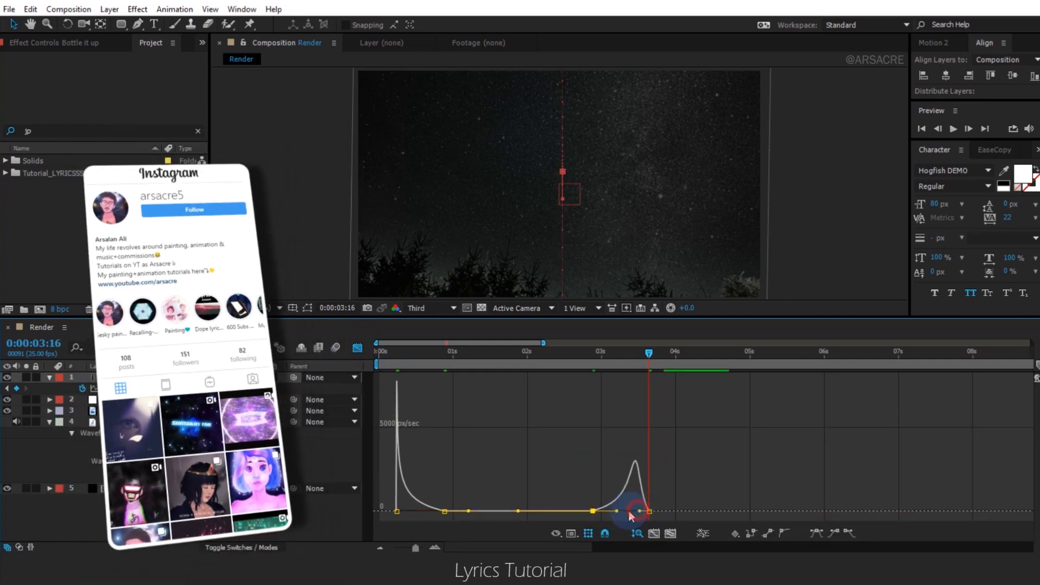
# Close the Graph Editor and preview the text's entrance and exit from the start of the composition
pyautogui.moveTo(643, 356); pyautogui.dragTo(461, 368)
pyautogui.press('space')
pyautogui.click(358, 347)
pyautogui.press('Home')
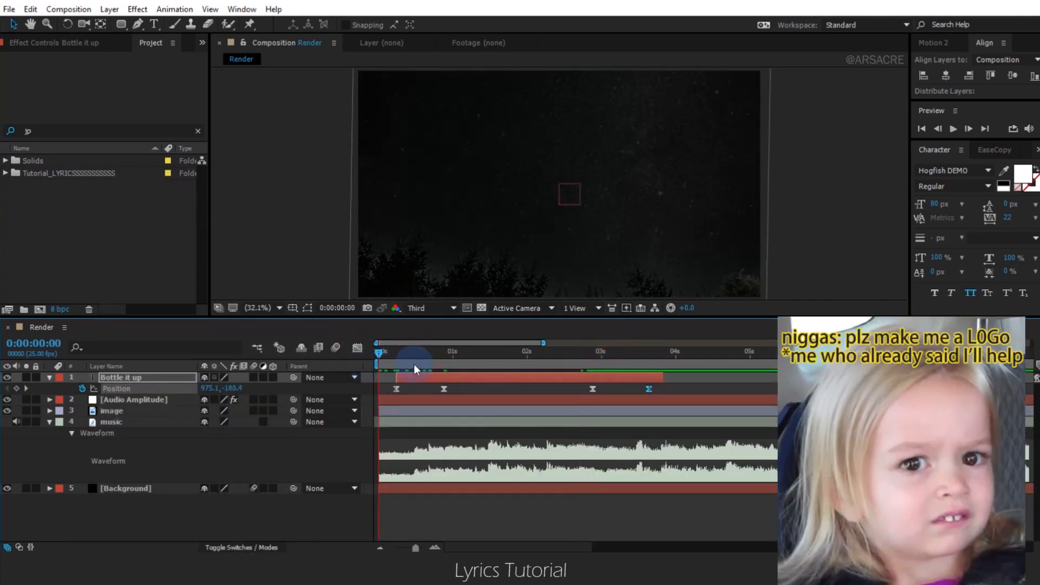
pyautogui.press('space')
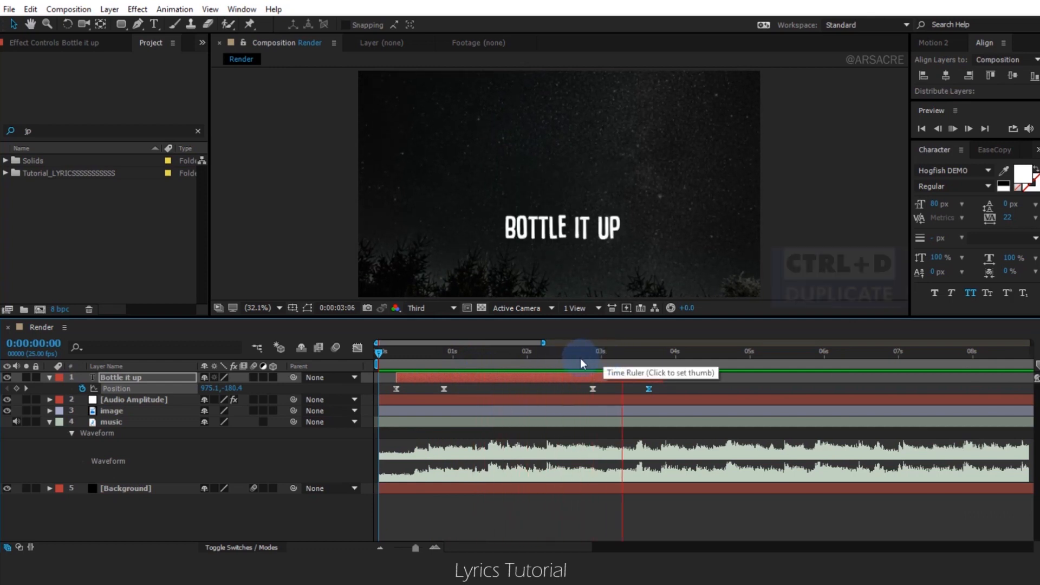
# Duplicate the Bottle it up text layer and show the keyframes of the copy
pyautogui.click(446, 389)
pyautogui.click(466, 379)
pyautogui.hotkey('ctrl', 'd')
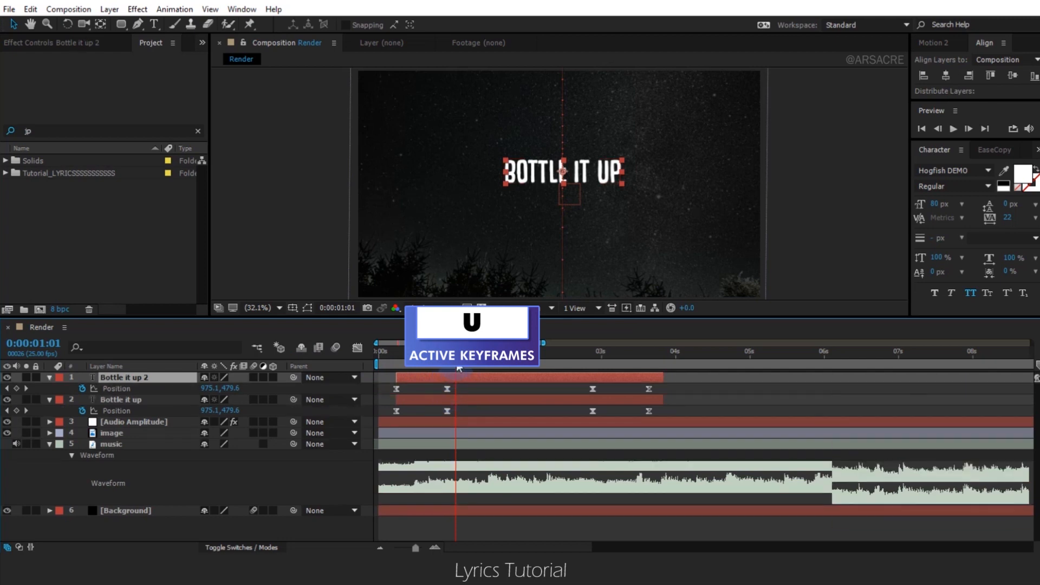
pyautogui.press('u')
# At 0:00:00:23, lower the duplicate layer's two middle Position keyframes to 975.1,599.6 so it sits beneath the original text
pyautogui.click(450, 352)
pyautogui.click(445, 389)
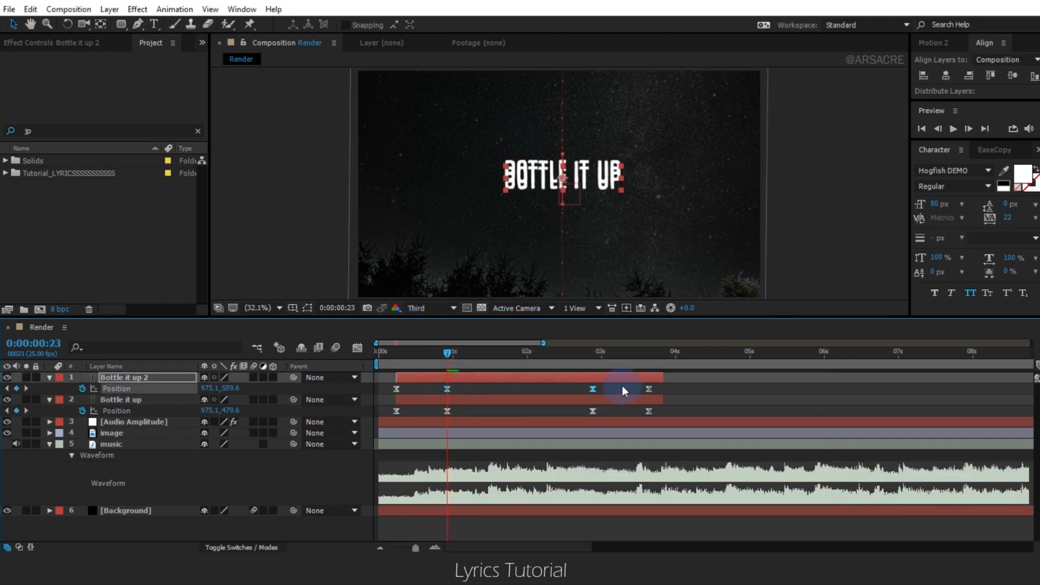
pyautogui.hotkey('shift', 'Down')
pyautogui.hotkey('shift', 'Down')
pyautogui.hotkey('shift', 'Down')
pyautogui.hotkey('shift', 'Down')
pyautogui.hotkey('shift', 'Down')
pyautogui.hotkey('shift', 'Down')
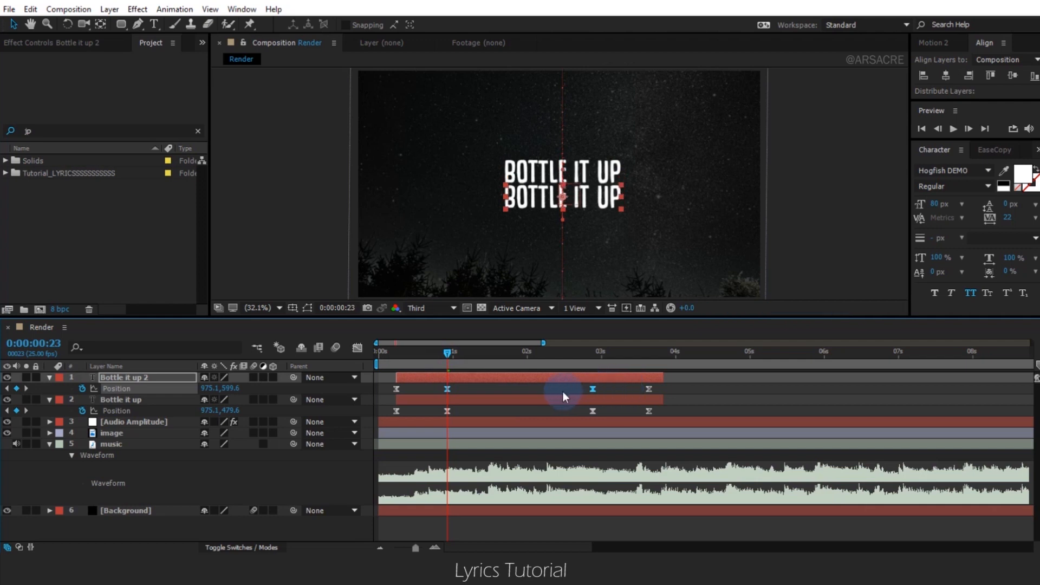
# Replace the duplicate layer's text with "and forget it" and preview both lines from 0:00:00:03
pyautogui.doubleClick(491, 376)
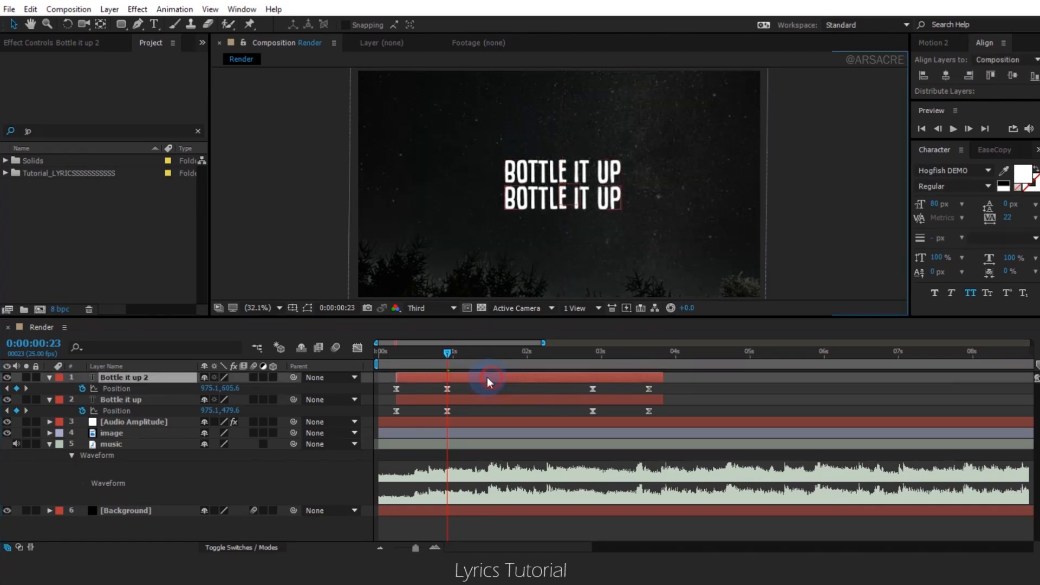
pyautogui.write('and forget it')
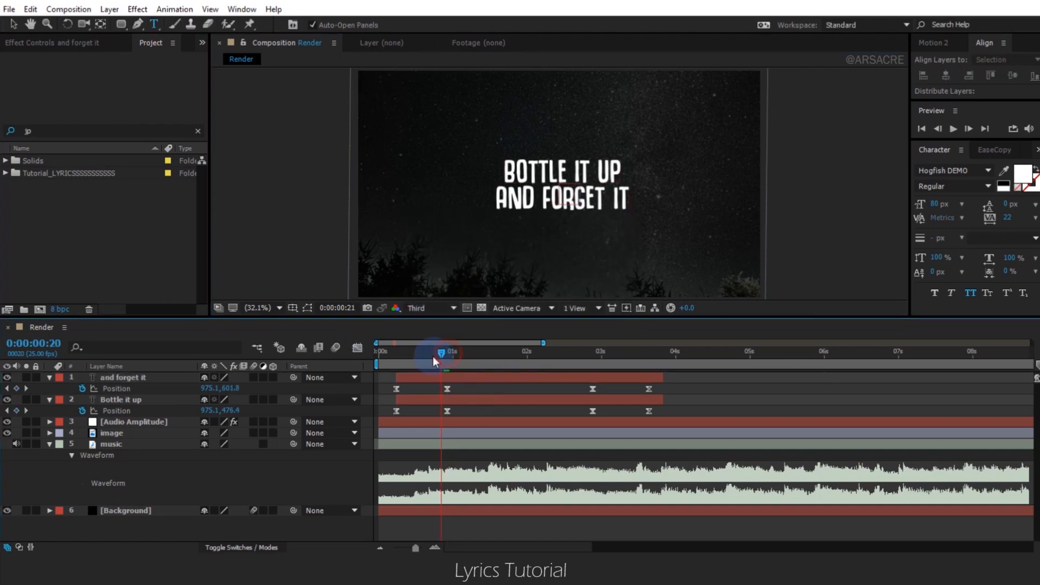
pyautogui.moveTo(433, 356); pyautogui.dragTo(388, 357)
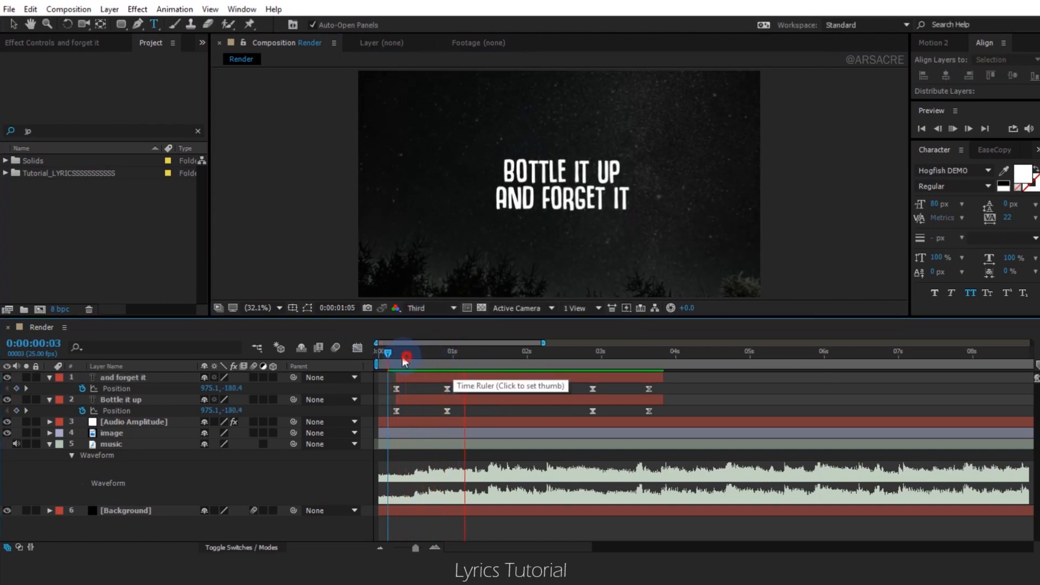
pyautogui.press('space')
# Shift the "and forget it" layer to start at about half a second, move its two exit keyframes earlier, and preview the result
pyautogui.moveTo(440, 378); pyautogui.dragTo(462, 383)
pyautogui.moveTo(643, 389); pyautogui.dragTo(585, 392)
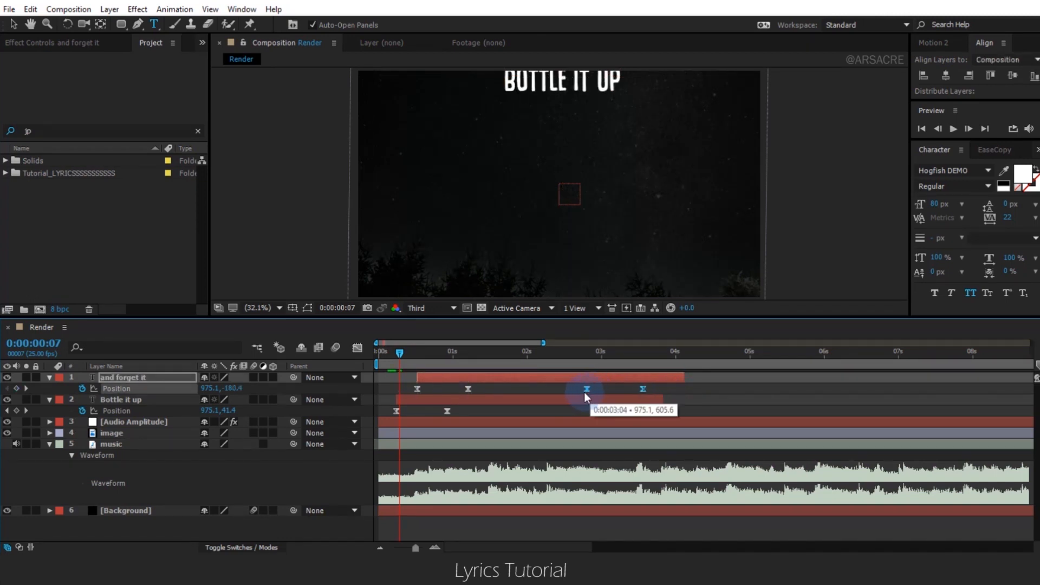
pyautogui.press('space')
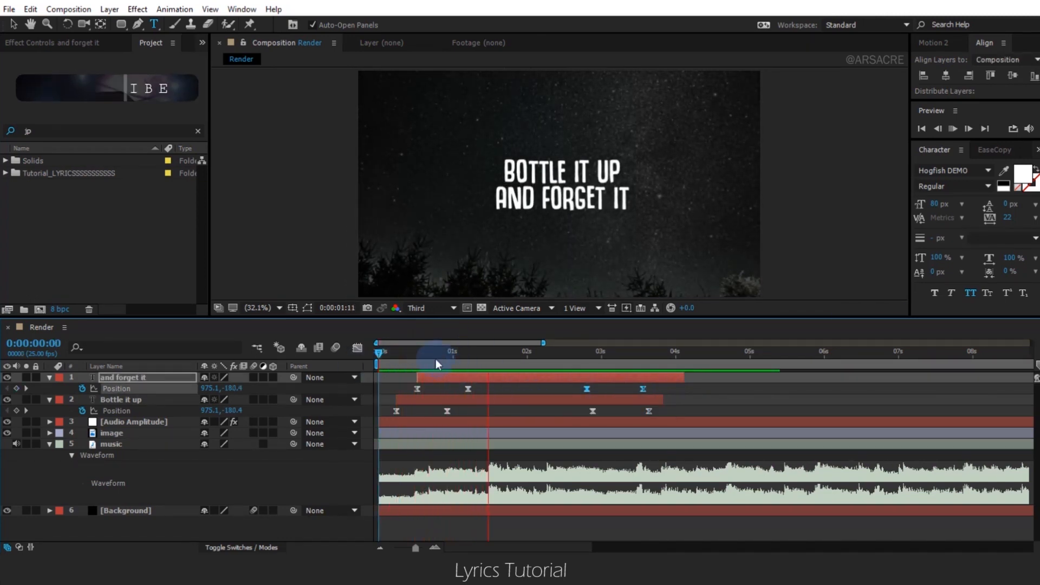
# Move the start of the "and forget it" layer earlier, closer behind the first line, and nudge its two exit keyframes slightly later
pyautogui.click(402, 363)
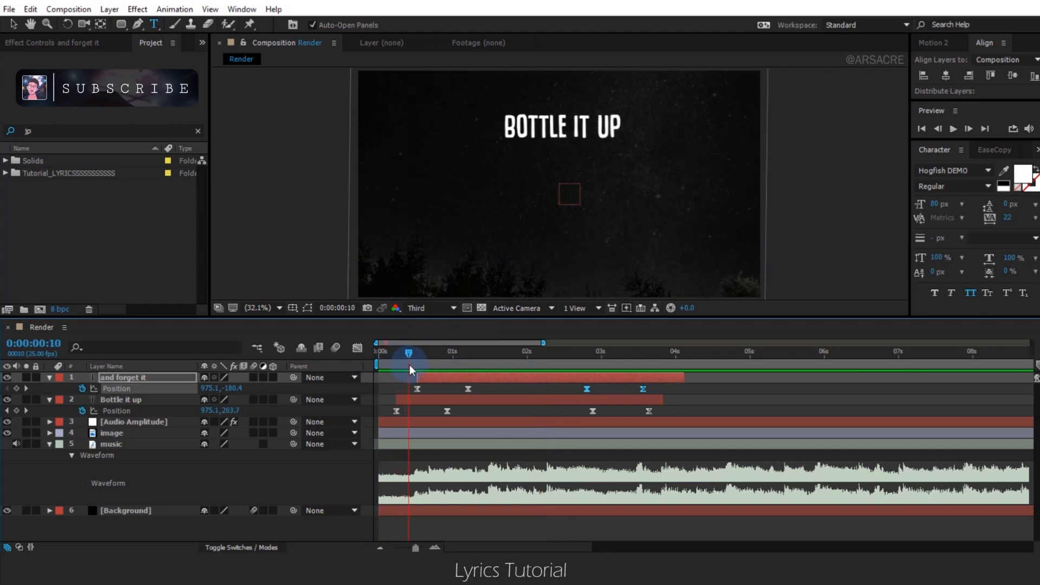
pyautogui.press('[')
pyautogui.click(602, 364)
pyautogui.moveTo(576, 390); pyautogui.dragTo(582, 391)
# Trim the end of the "and forget it" layer at 0:00:03:12 and preview the two lines together
pyautogui.click(636, 358)
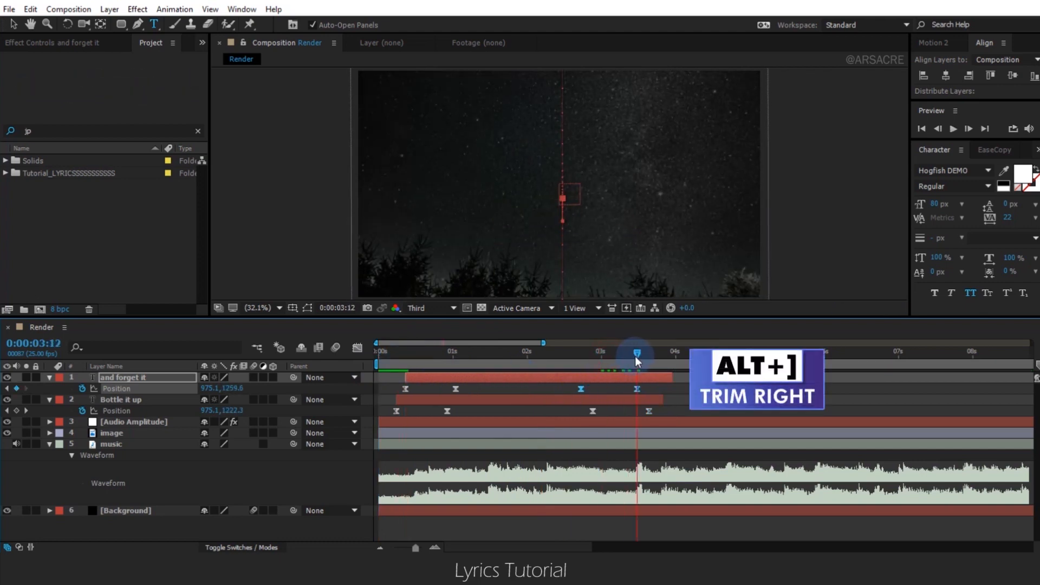
pyautogui.hotkey('alt', ']')
pyautogui.press('space')
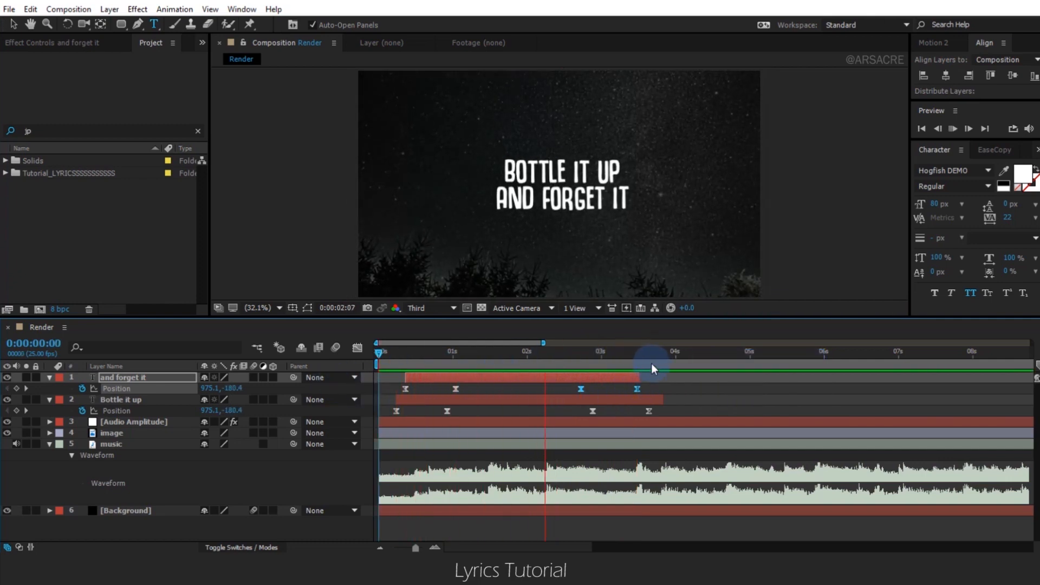
# Check how the two lines exit around 0:00:03:01 and collapse the properties of the text and music layers
pyautogui.click(613, 353)
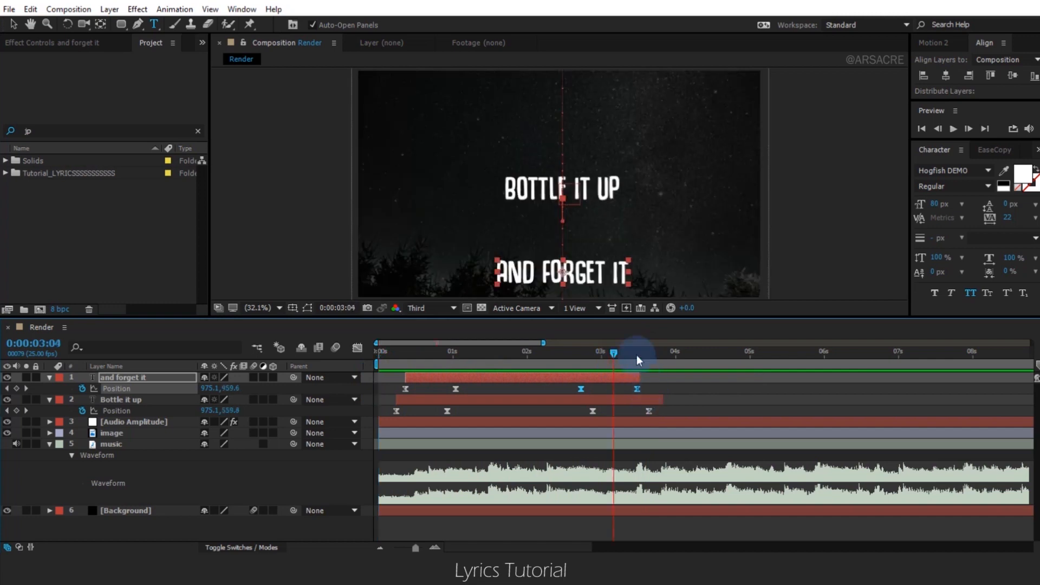
pyautogui.click(647, 402)
pyautogui.click(607, 365)
pyautogui.moveTo(416, 548); pyautogui.dragTo(403, 548)
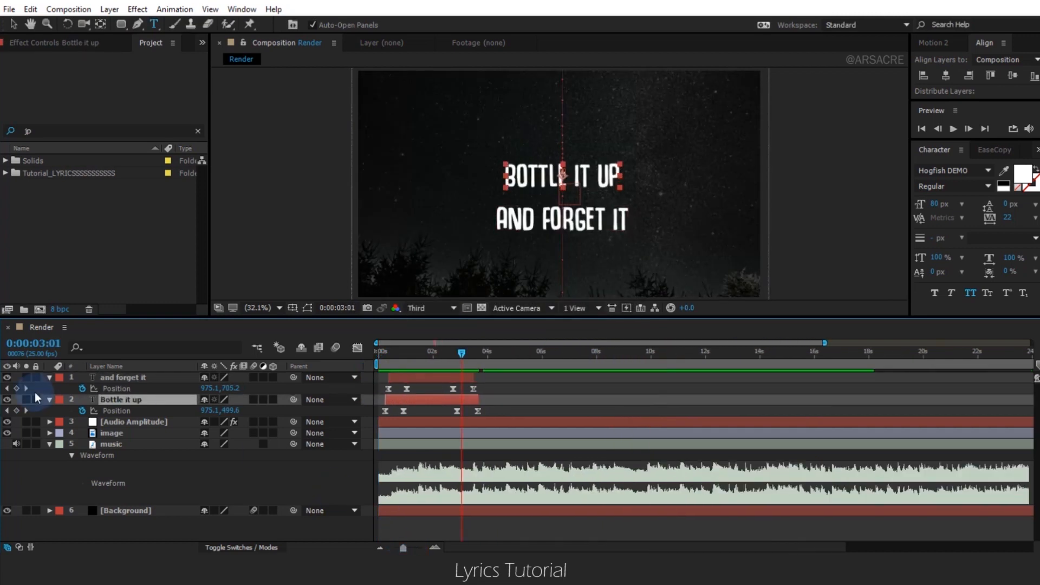
pyautogui.click(50, 400)
pyautogui.click(49, 433)
pyautogui.click(49, 377)
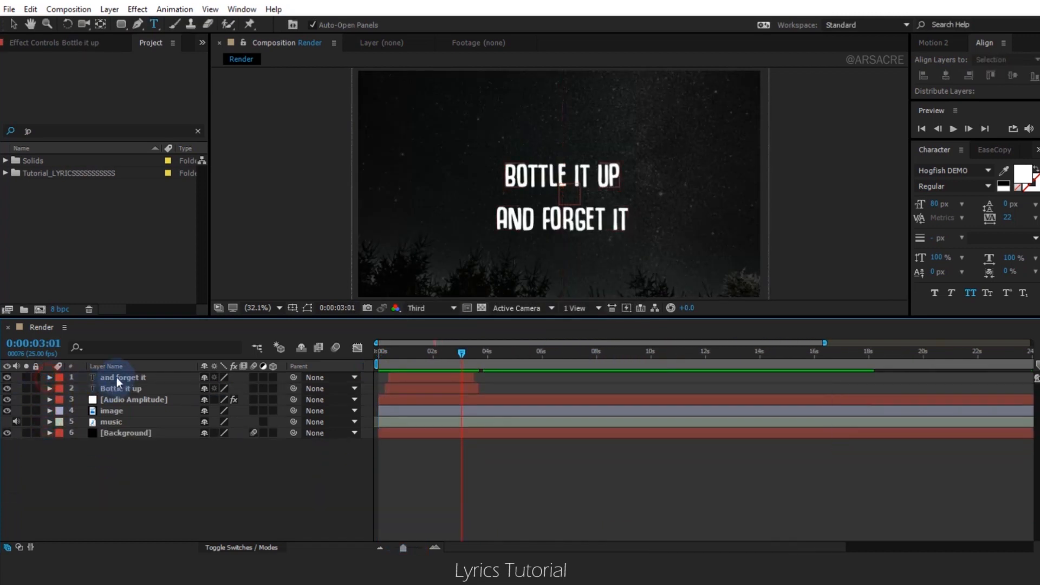
# Change the label colour of the "and forget it" and "Bottle it up" text layers to Cyan
pyautogui.click(116, 377)
pyautogui.keyDown('shift'); pyautogui.click(114, 389); pyautogui.keyUp('shift')
pyautogui.click(59, 389)
pyautogui.click(87, 355)
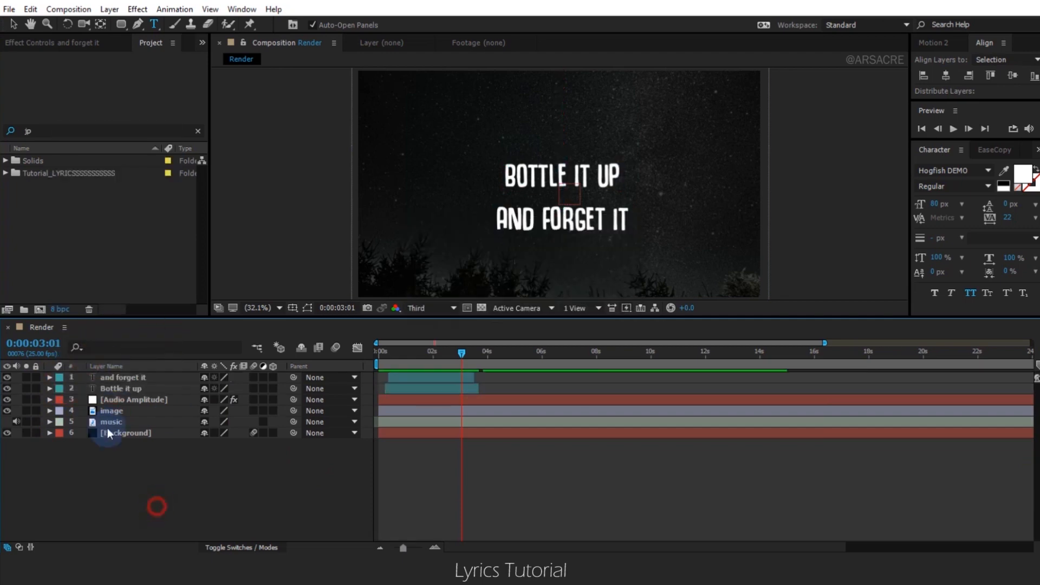
# Set the Background layer's label colour to Yellow and the music layer's label colour to Orange
pyautogui.click(59, 433)
pyautogui.click(89, 465)
pyautogui.click(59, 433)
pyautogui.click(88, 228)
pyautogui.click(59, 422)
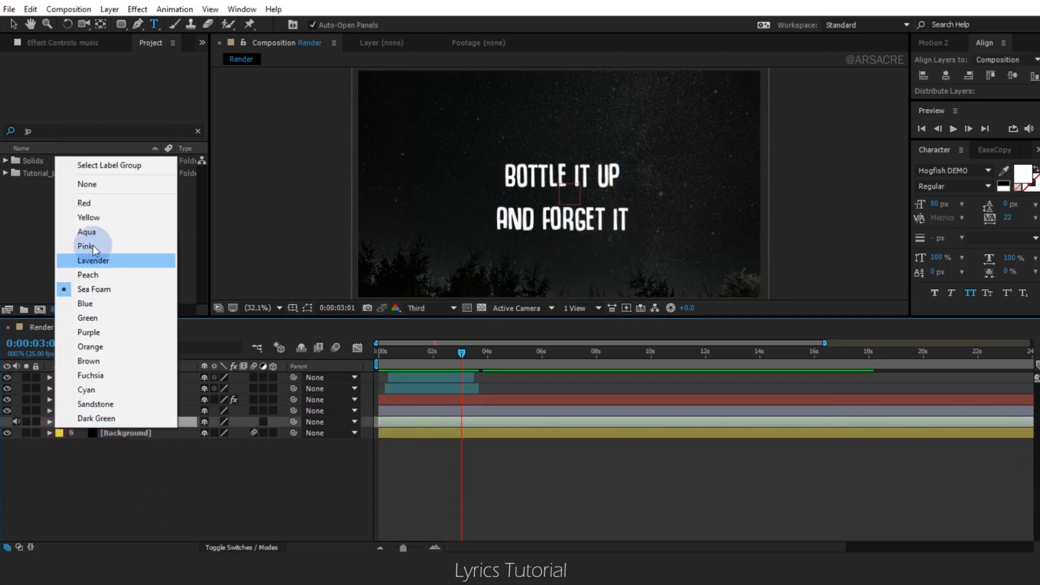
pyautogui.click(90, 358)
# Duplicate the two lyric text layers and slide the copies along the timeline to start at about 3.2 seconds
pyautogui.click(120, 389)
pyautogui.keyDown('shift'); pyautogui.click(122, 377); pyautogui.keyUp('shift')
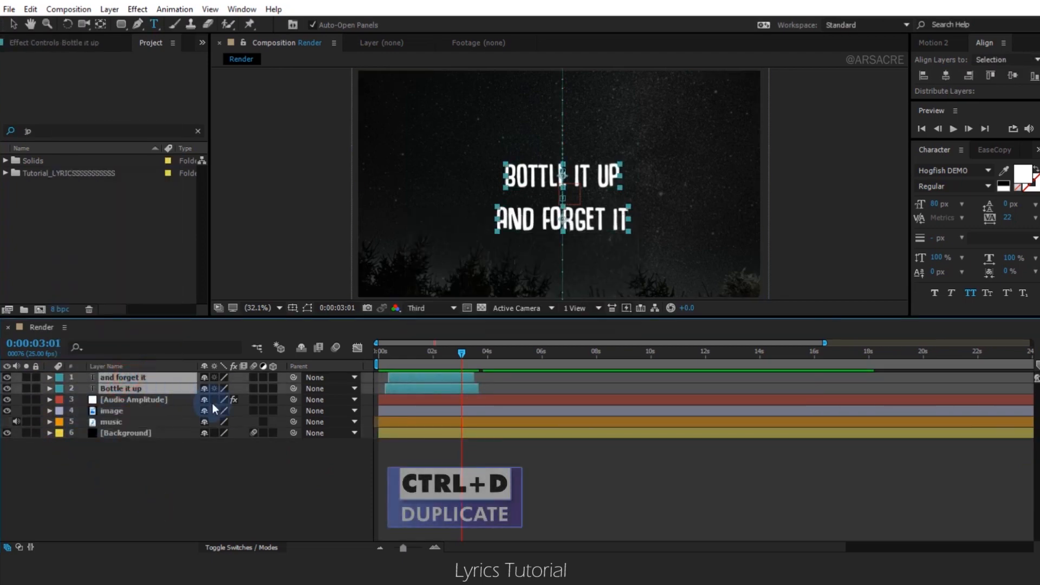
pyautogui.hotkey('ctrl', 'd')
pyautogui.moveTo(156, 405); pyautogui.dragTo(152, 387)
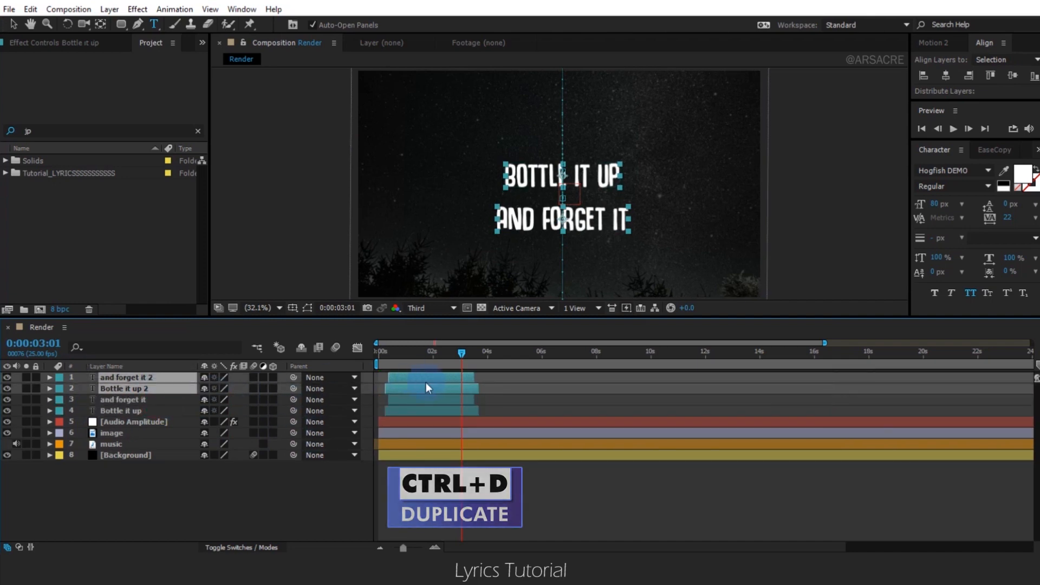
pyautogui.moveTo(426, 383); pyautogui.dragTo(526, 379)
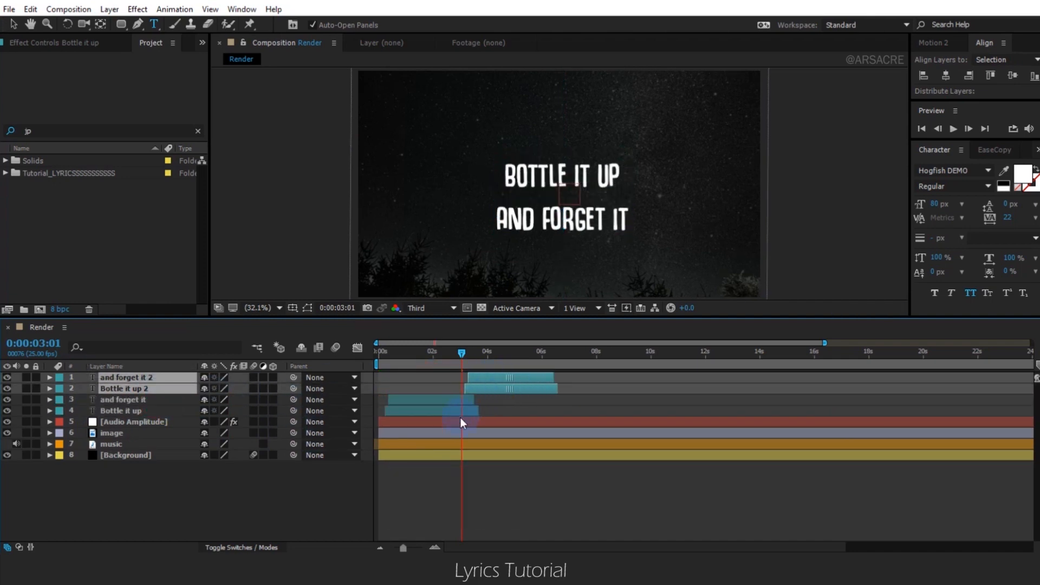
# Show the music layer's waveform and shift the two duplicated lyric layers to start at about 3.6 seconds
pyautogui.click(447, 445)
pyautogui.press('l')
pyautogui.press('l')
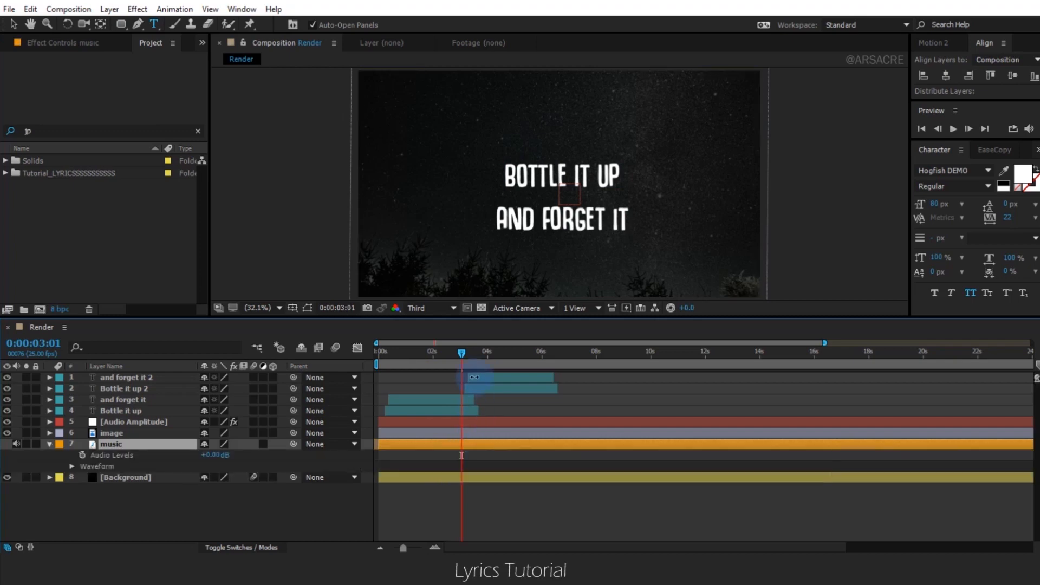
pyautogui.moveTo(459, 352); pyautogui.dragTo(488, 386)
pyautogui.click(476, 391)
pyautogui.keyDown('shift'); pyautogui.click(474, 377); pyautogui.keyUp('shift')
# Change the duplicated lines to "tryna find the light" and "in ther darkness", and preview the lyrics from the beginning
pyautogui.click(489, 391)
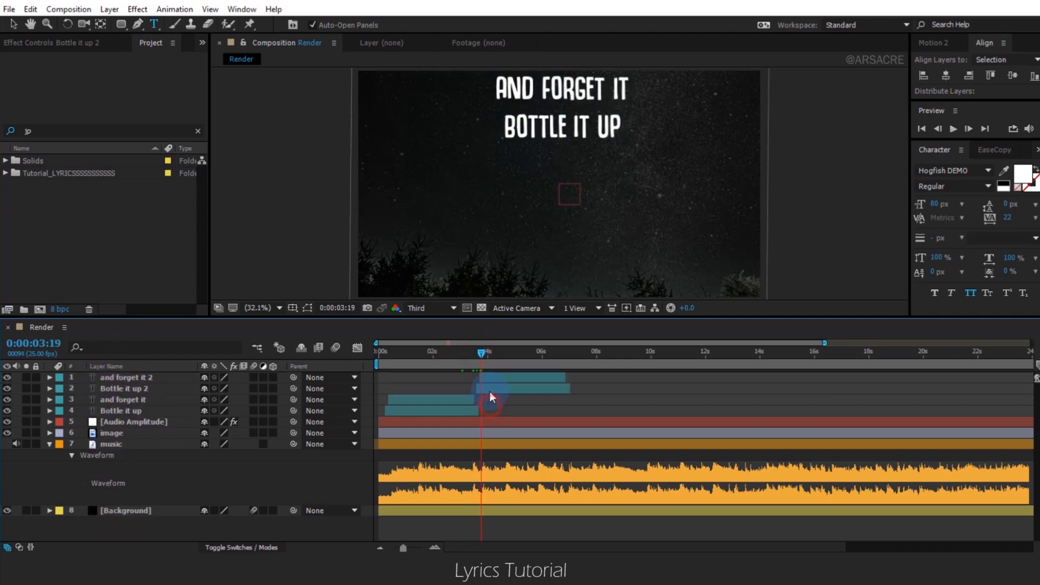
pyautogui.write('tryna find the light')
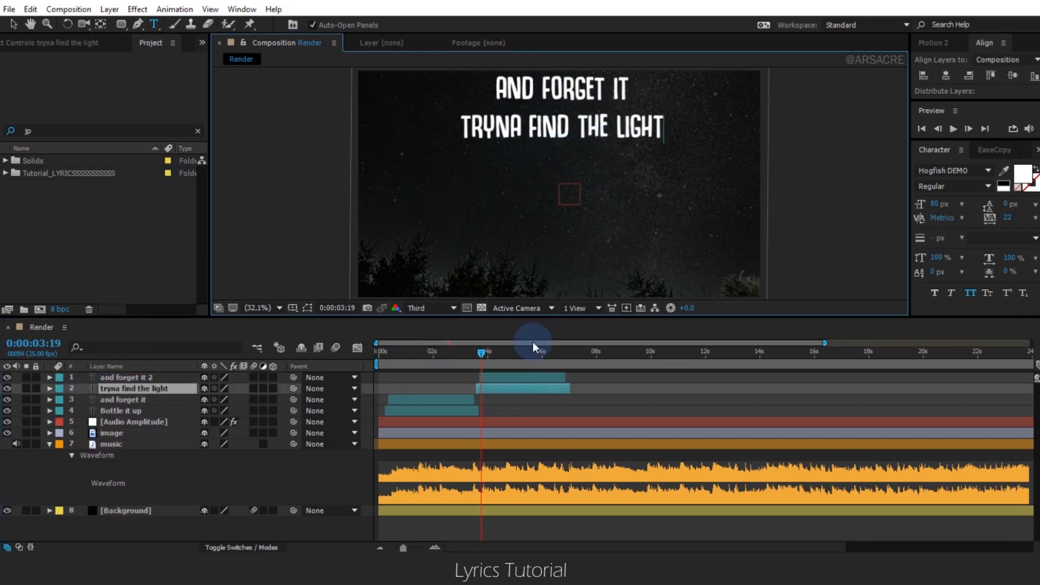
pyautogui.doubleClick(501, 378)
pyautogui.write('in ther darkner')
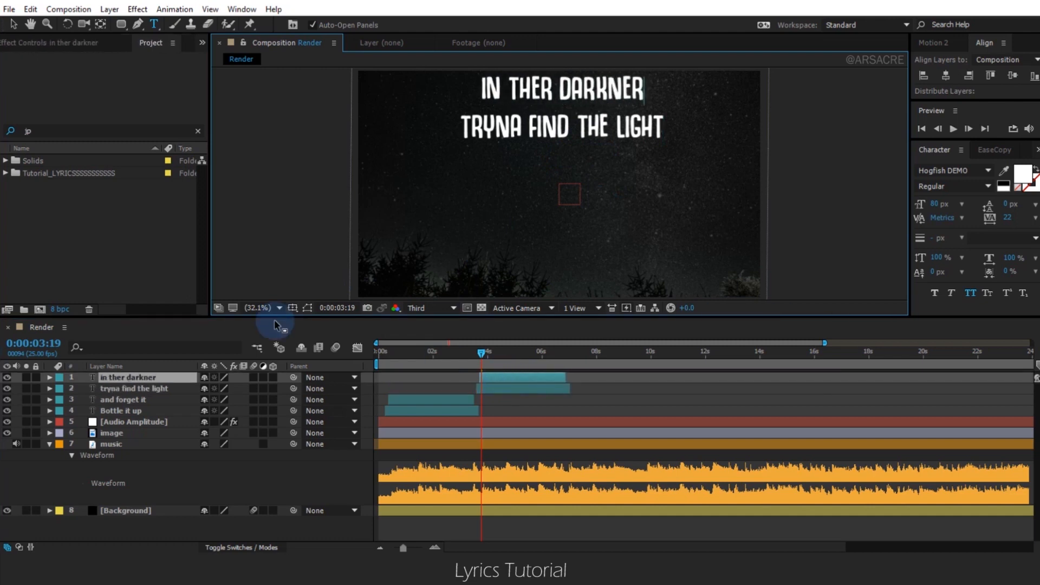
pyautogui.press('BackSpace')
pyautogui.write('ss')
pyautogui.press('space')
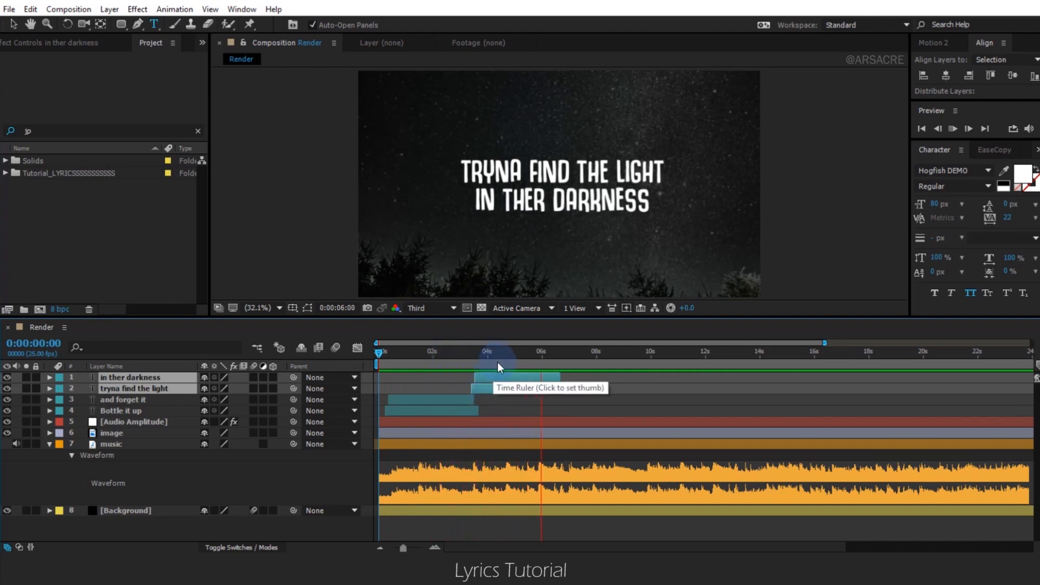
# At 0:00:00:14, enable motion blur for the composition and for all four lyric text layers
pyautogui.click(394, 362)
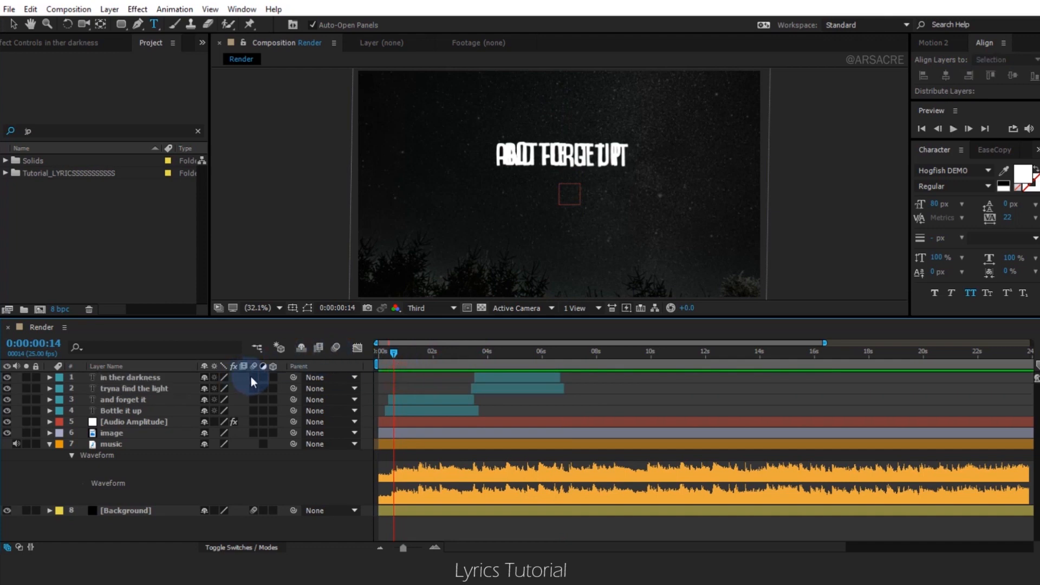
pyautogui.click(336, 349)
pyautogui.click(257, 382)
pyautogui.click(255, 402)
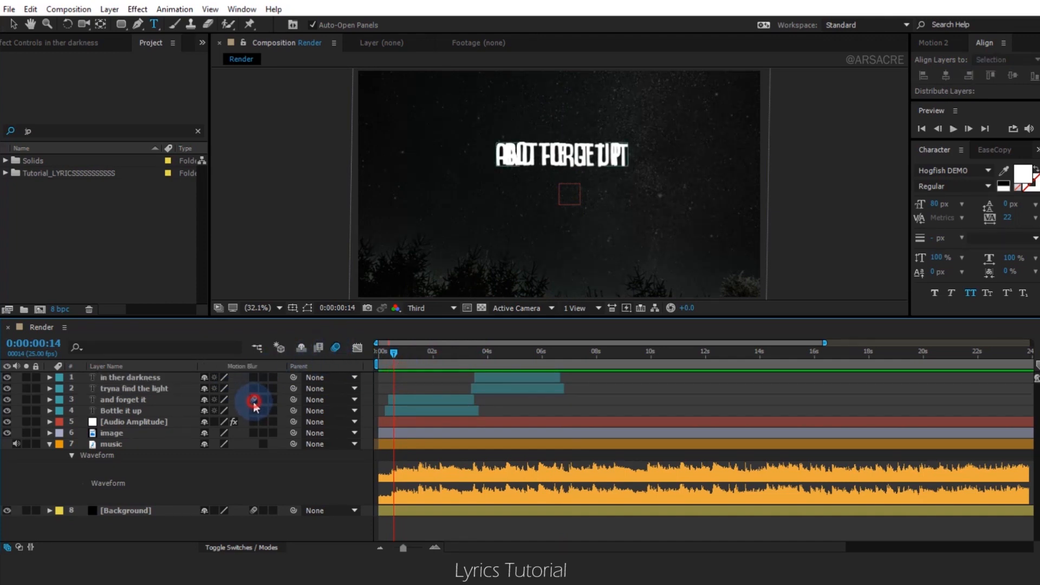
pyautogui.click(255, 411)
pyautogui.click(251, 390)
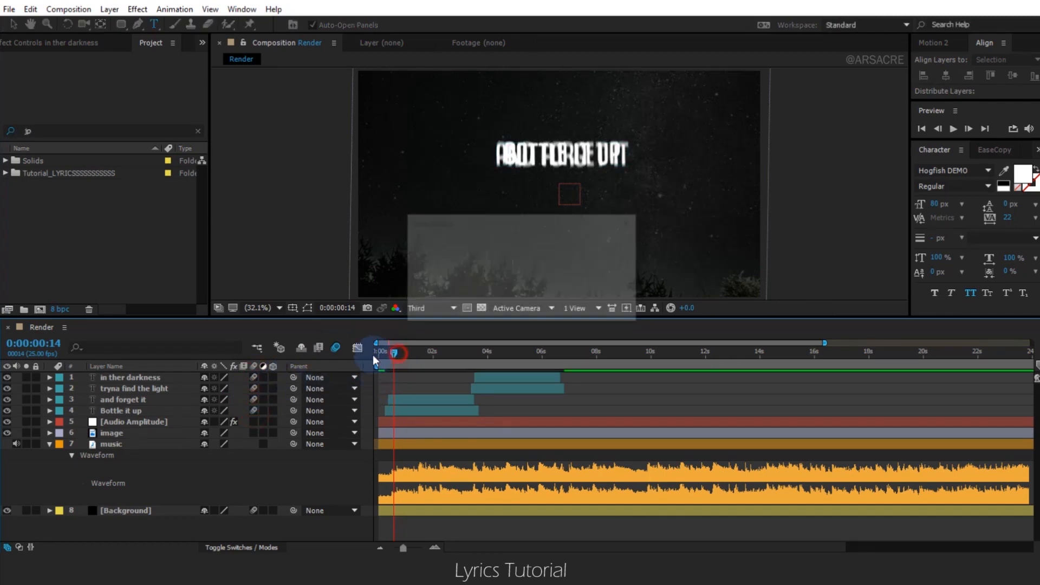
# Preview the motion-blurred lyrics and turn motion blur off again for the composition and the four text layers
pyautogui.click(379, 353)
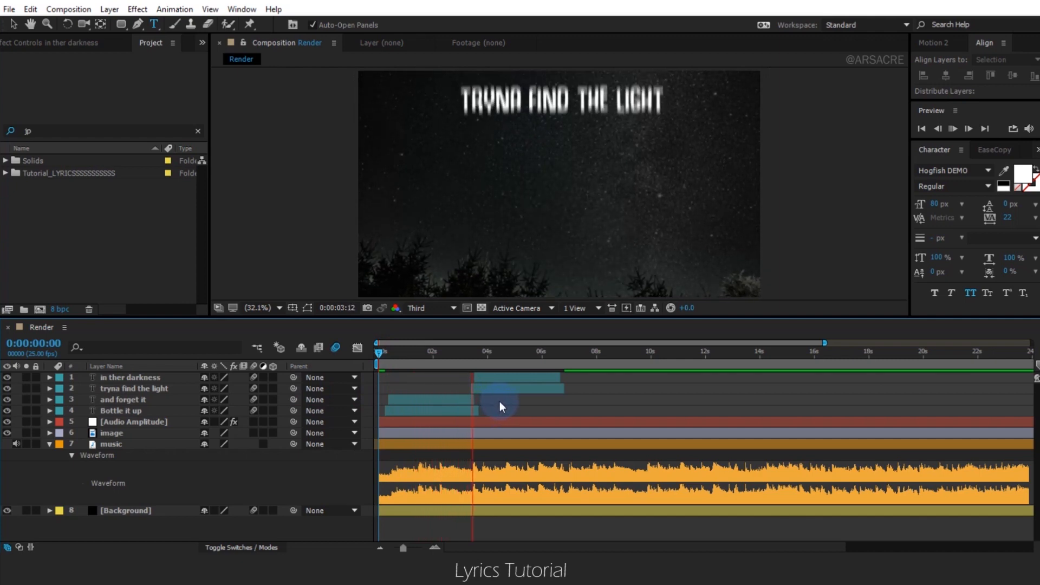
pyautogui.moveTo(507, 352); pyautogui.dragTo(554, 353)
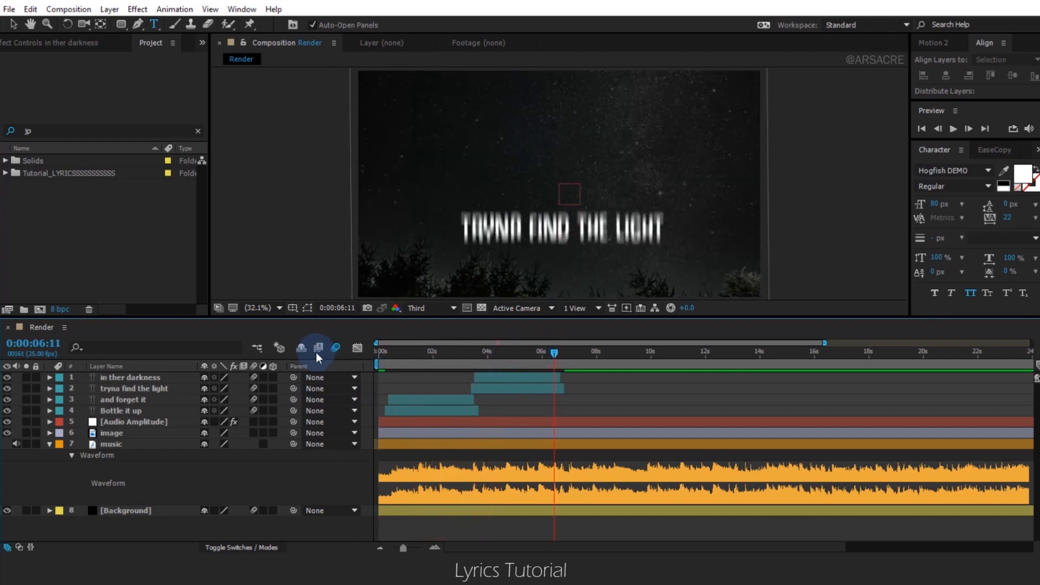
pyautogui.click(336, 348)
pyautogui.click(253, 377)
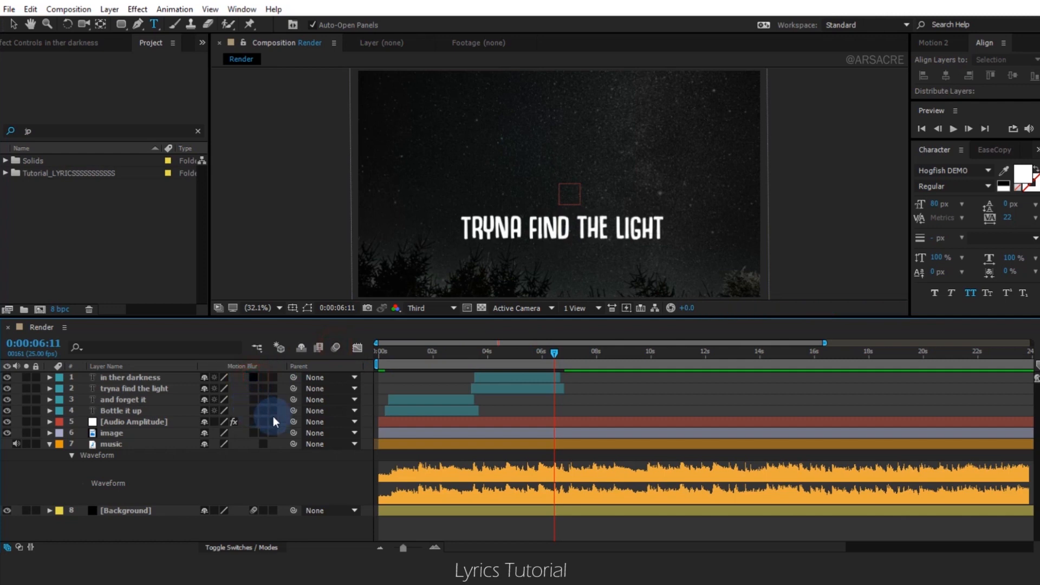
# Duplicate the "tryna find the light" and "in ther darkness" layers and move the copies to start at about 6.6 seconds
pyautogui.click(518, 387)
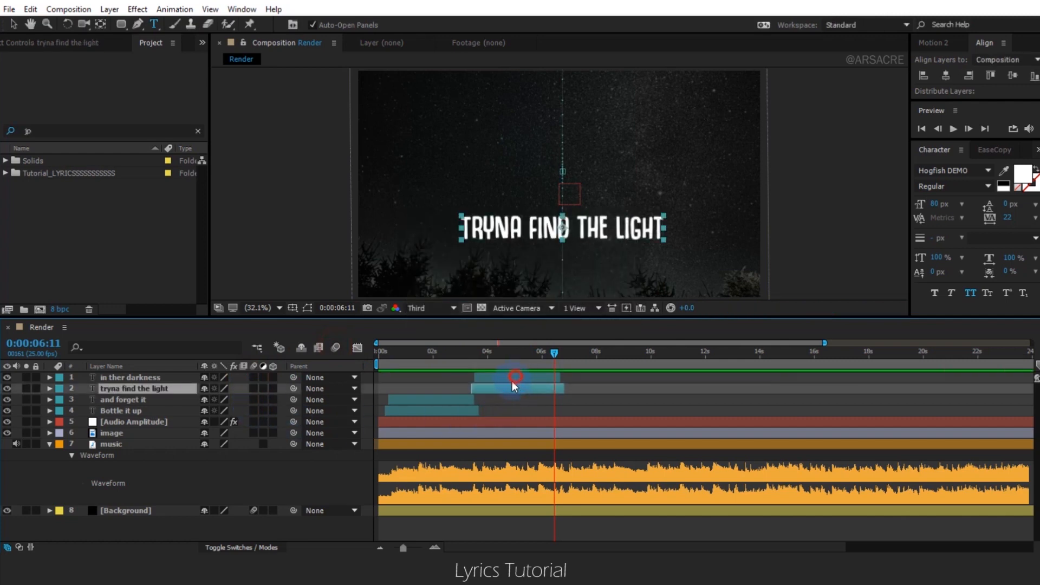
pyautogui.keyDown('shift'); pyautogui.click(516, 378); pyautogui.keyUp('shift')
pyautogui.hotkey('ctrl', 'd')
pyautogui.hotkey('ctrl', 'shift', ']')
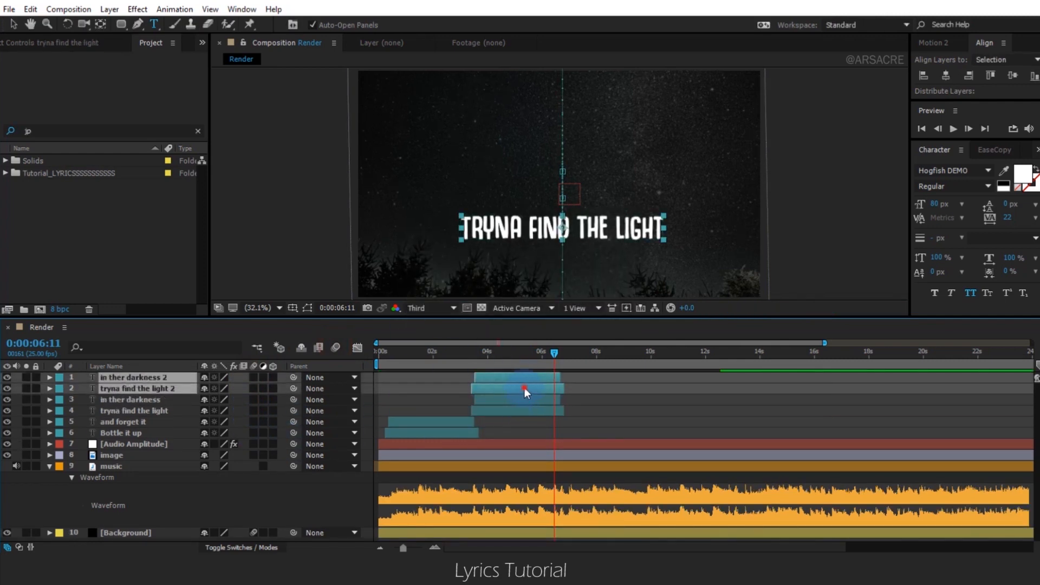
pyautogui.moveTo(525, 388); pyautogui.dragTo(593, 385)
pyautogui.click(543, 358)
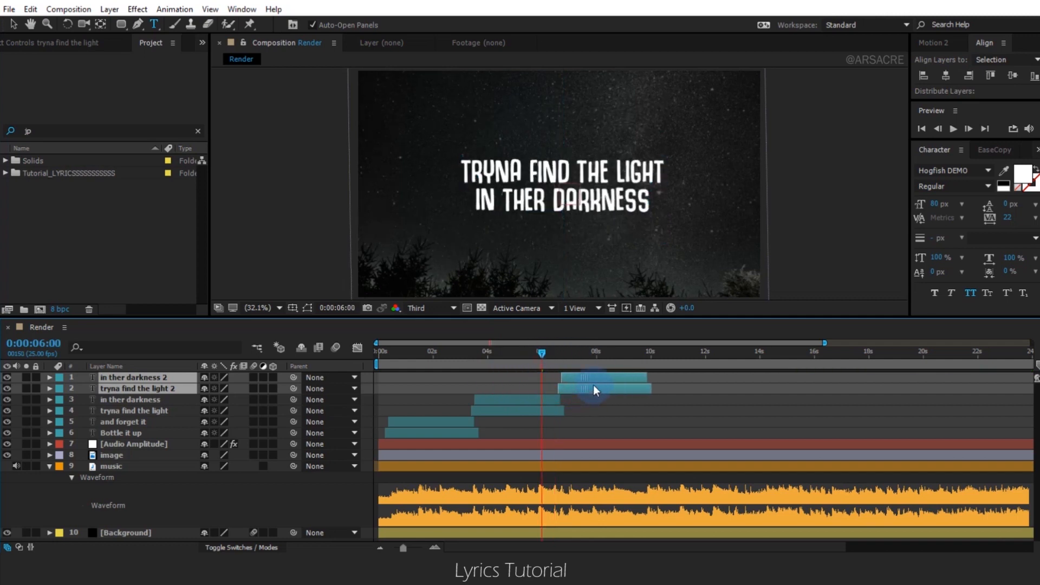
# Change the texts of the two new copies to "telling myself" and "that you mean it"
pyautogui.doubleClick(594, 388)
pyautogui.write('telling myself')
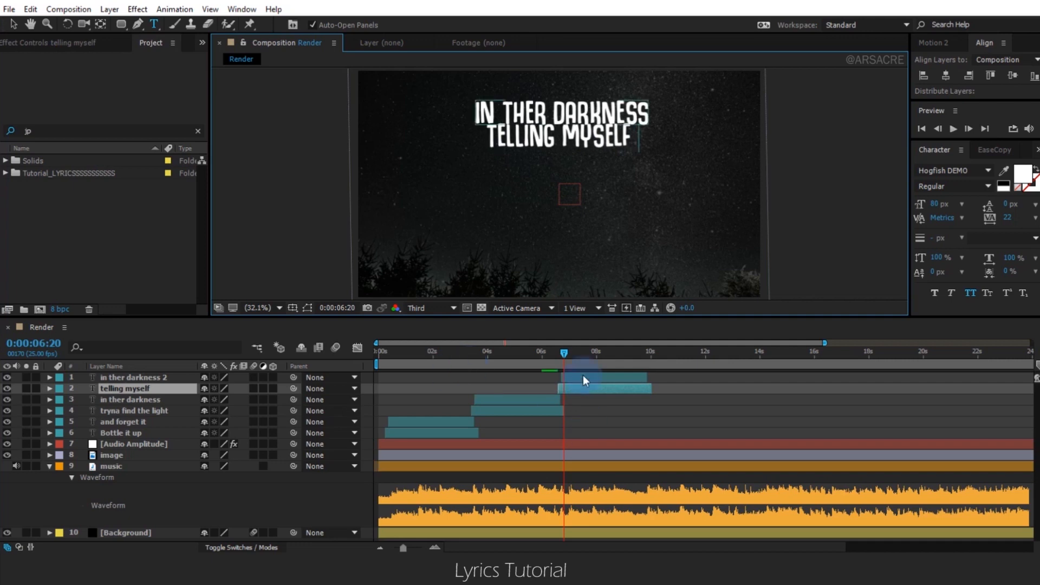
pyautogui.doubleClick(583, 378)
pyautogui.write('that you mean it')
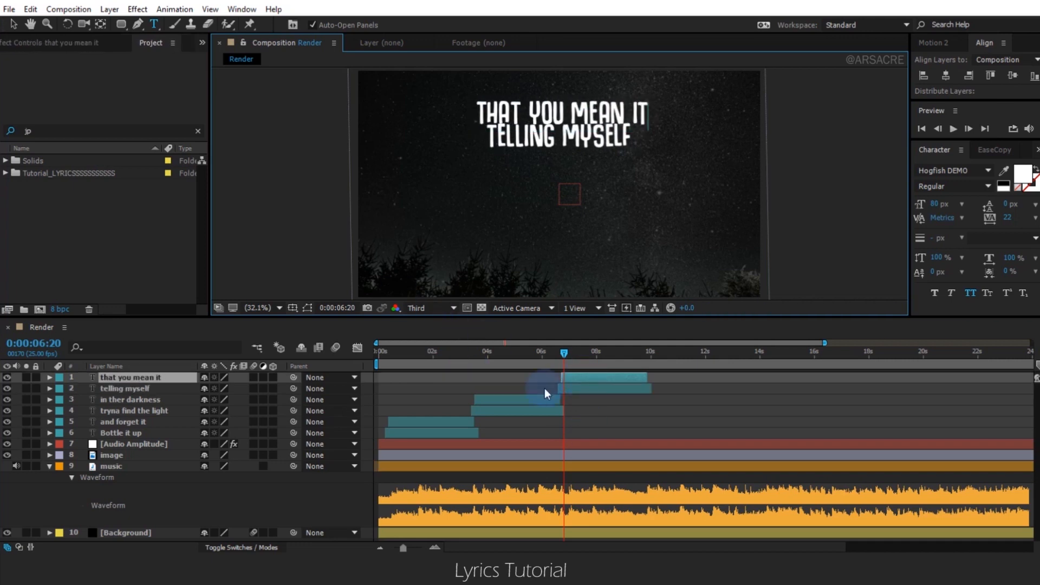
# Preview the lyric lines and check the "gimme, gimme more" line at about 27 seconds
pyautogui.click(580, 352)
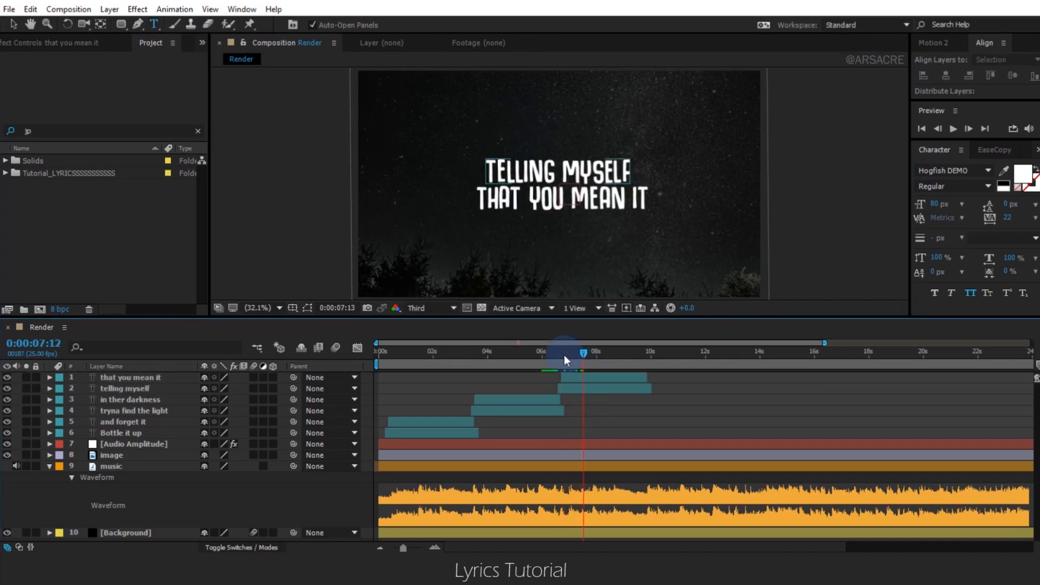
pyautogui.press('space')
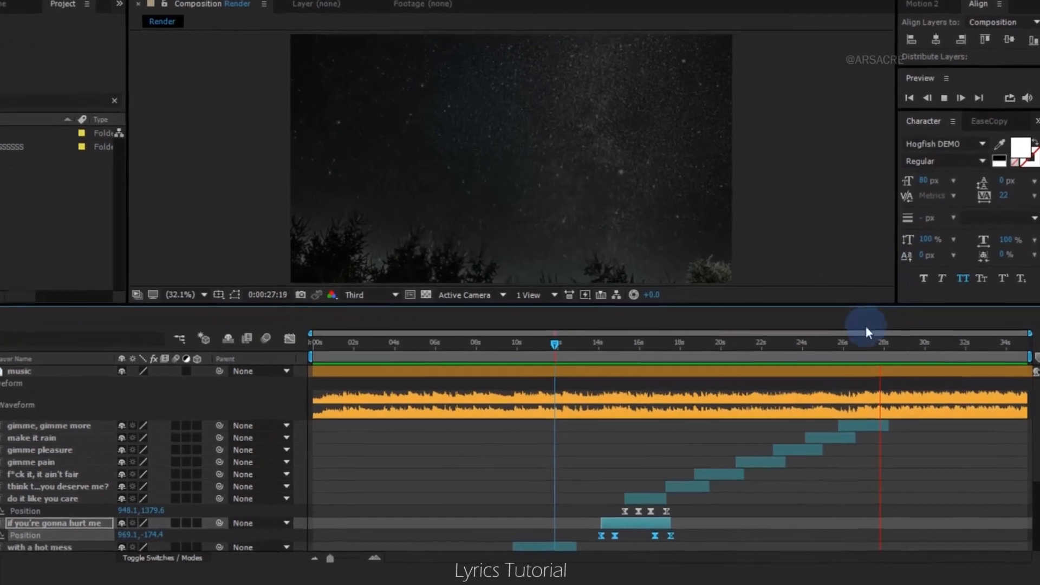
pyautogui.click(882, 351)
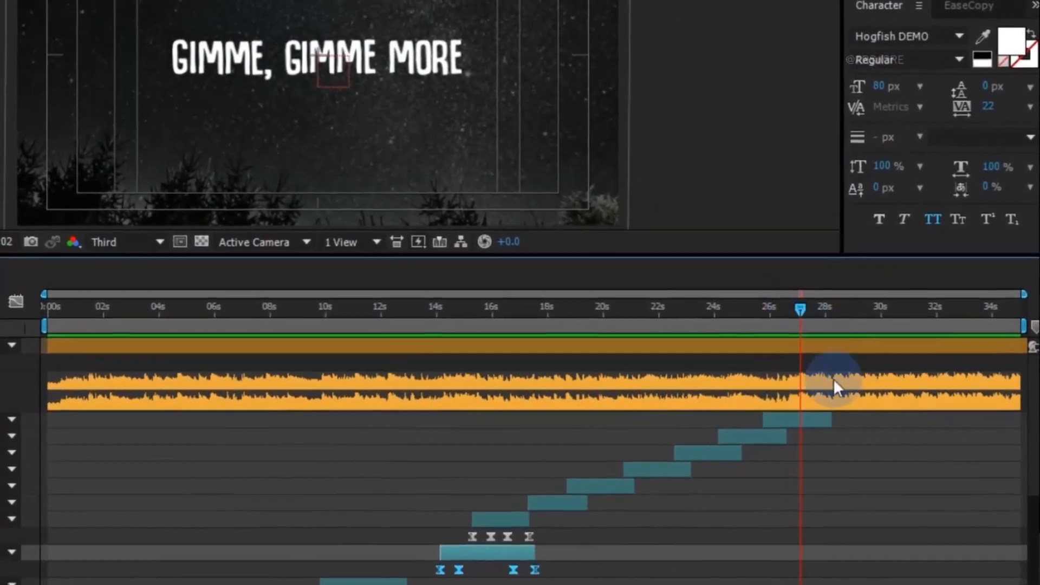
# Show the keyframes of the "gimme, gimme more" layer and start a Scale animation at 0:00:26:21
pyautogui.click(818, 420)
pyautogui.press('u')
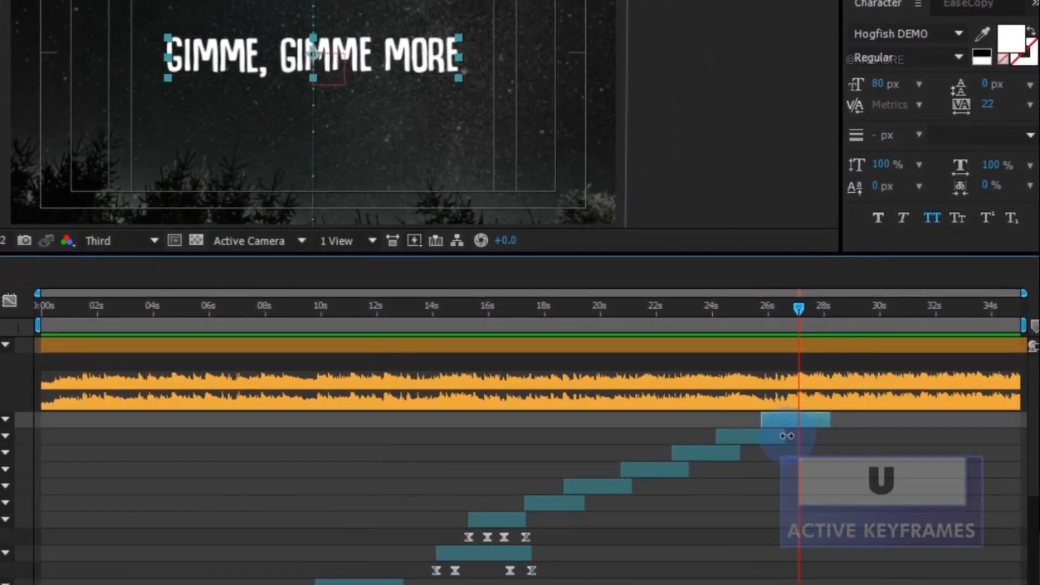
pyautogui.click(794, 308)
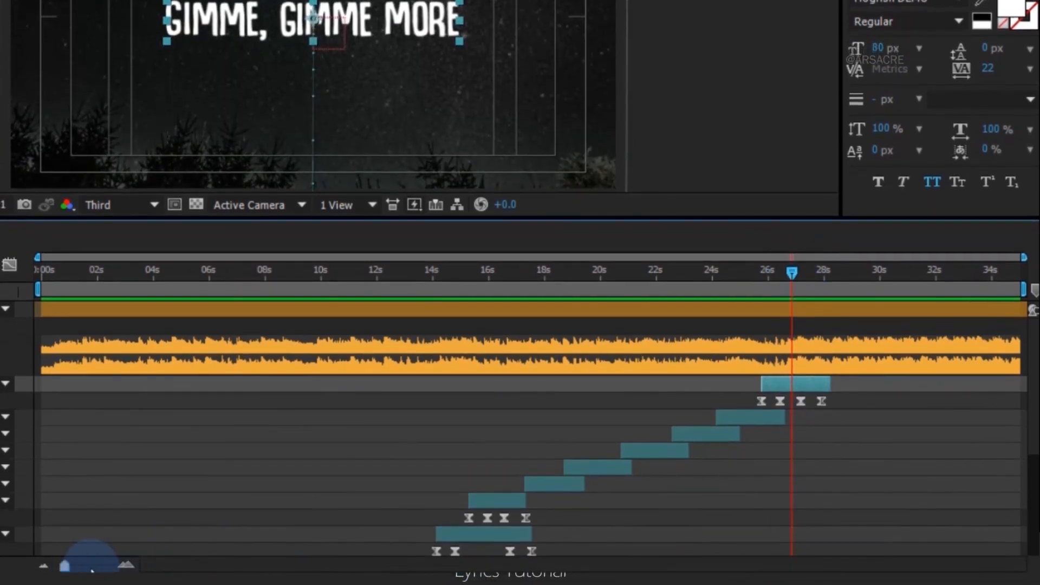
pyautogui.moveTo(81, 584); pyautogui.dragTo(98, 566)
pyautogui.moveTo(680, 400); pyautogui.dragTo(556, 419)
pyautogui.hotkey('shift', 's')
pyautogui.click(89, 418)
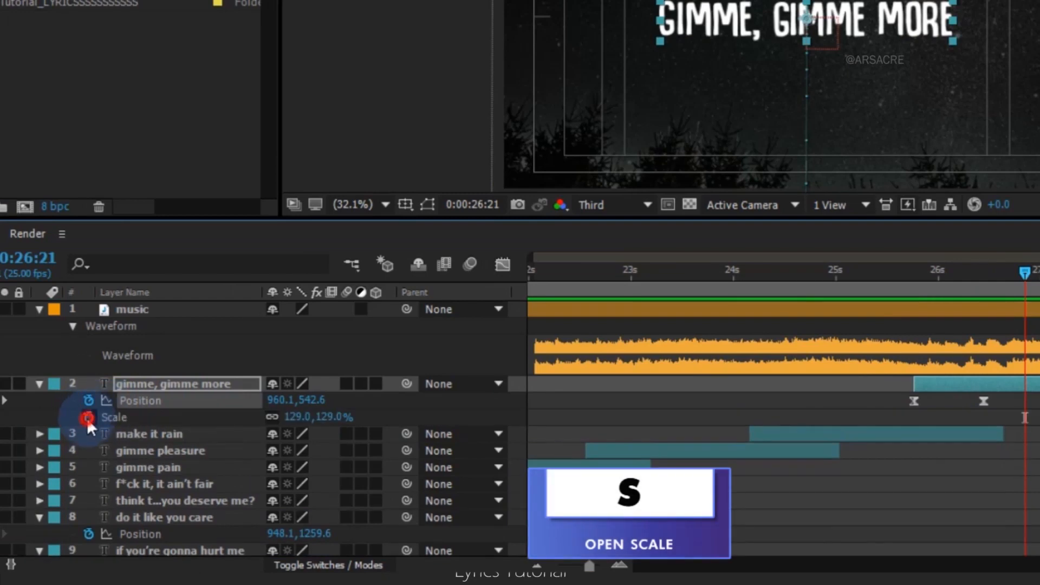
# Set the Scale of the "gimme, gimme more" layer to 0% at 0:00:27:05 and save the project
pyautogui.moveTo(1025, 283); pyautogui.dragTo(983, 281)
pyautogui.click(945, 279)
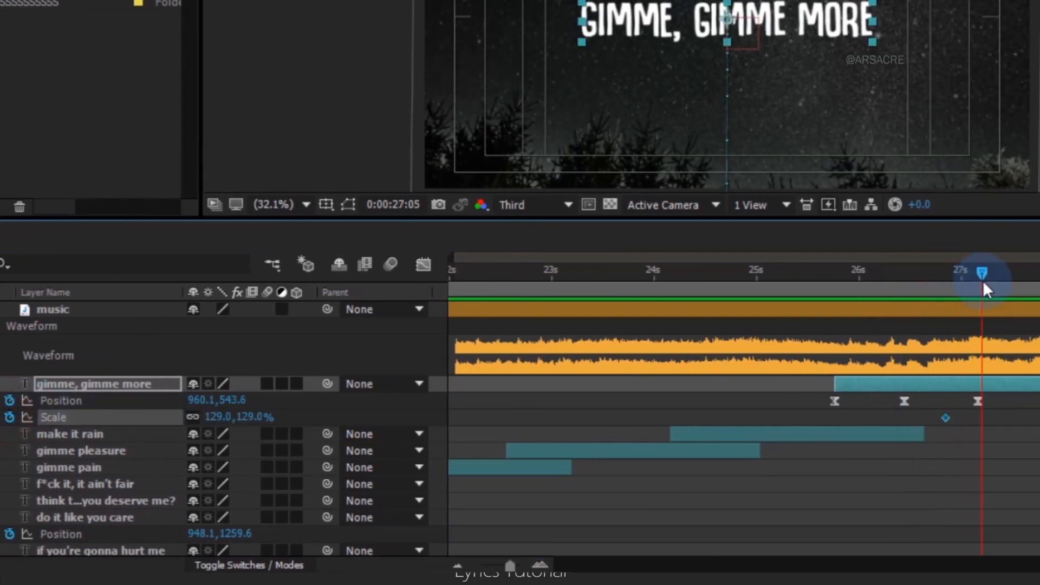
pyautogui.click(259, 417)
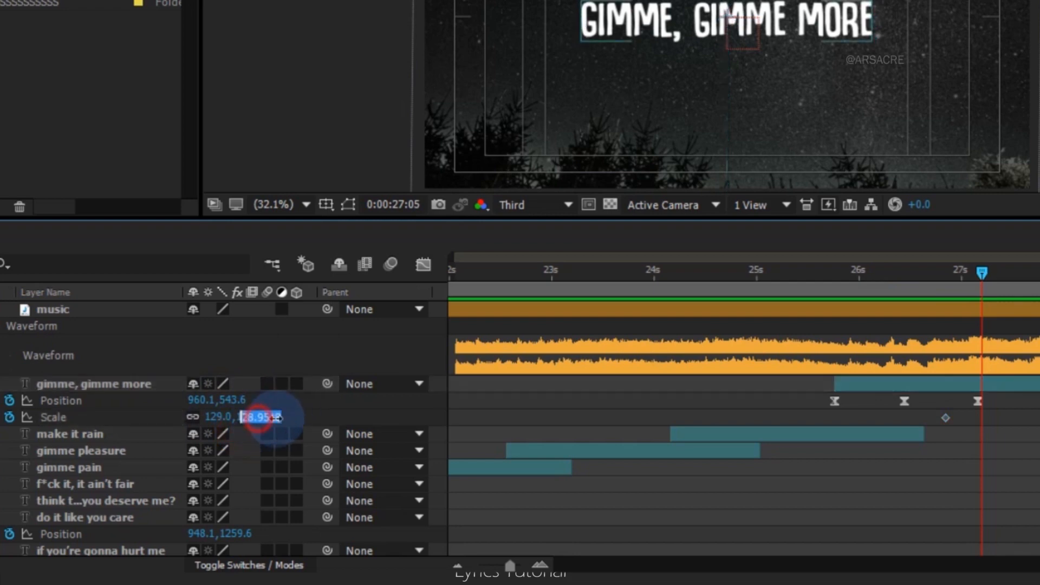
pyautogui.write('0')
pyautogui.press('Return')
pyautogui.hotkey('ctrl', 's')
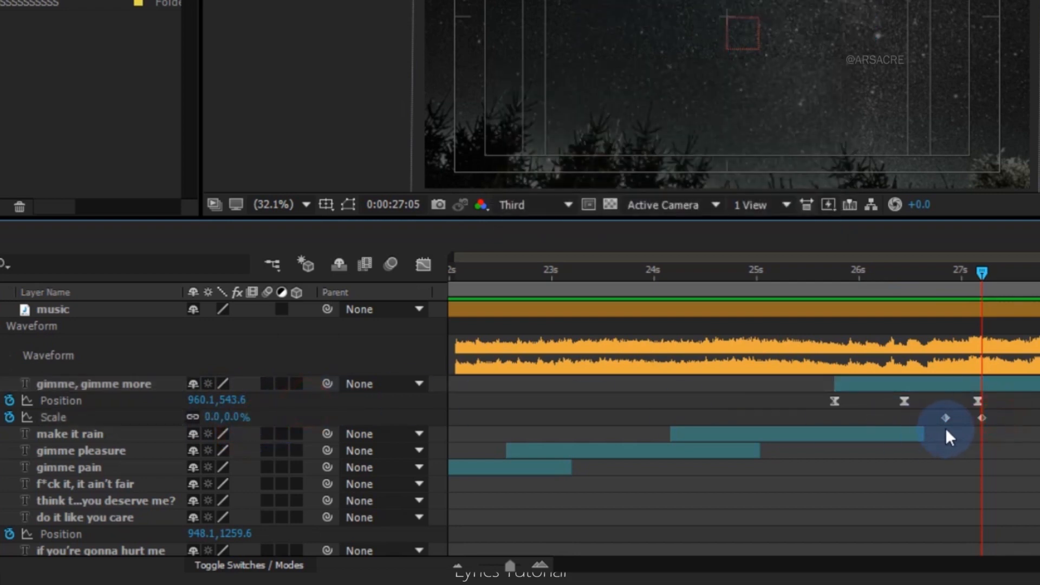
# Move the first Scale keyframe back to align with the second Position keyframe and apply Easy Ease to both Scale keyframes
pyautogui.moveTo(947, 418); pyautogui.dragTo(918, 417)
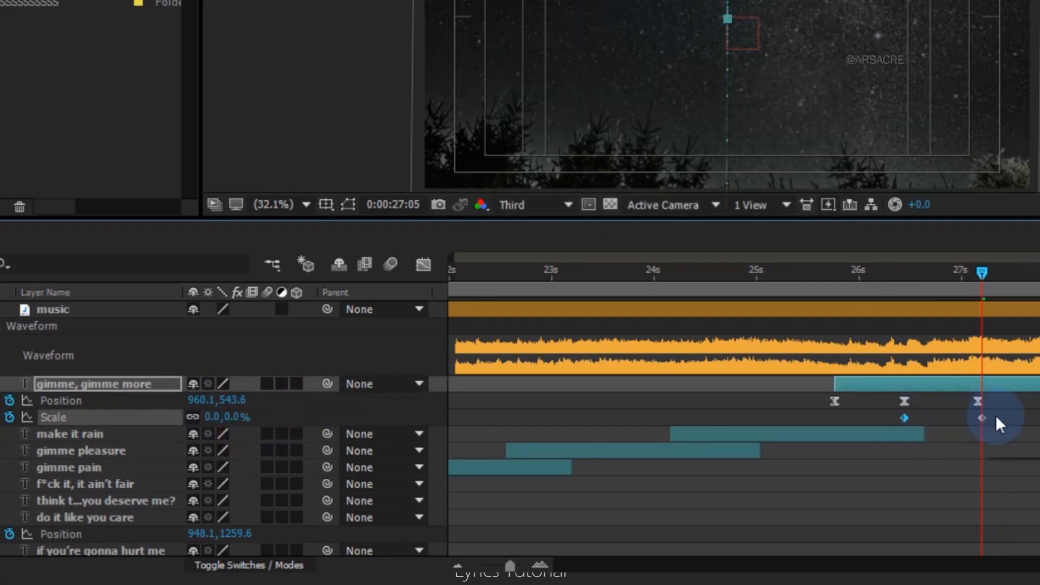
pyautogui.moveTo(881, 447); pyautogui.dragTo(883, 442)
pyautogui.press('F9')
# Reshape the Scale speed curve so the "gimme, gimme more" text shrinks slowly at first and fastest at the end
pyautogui.click(425, 266)
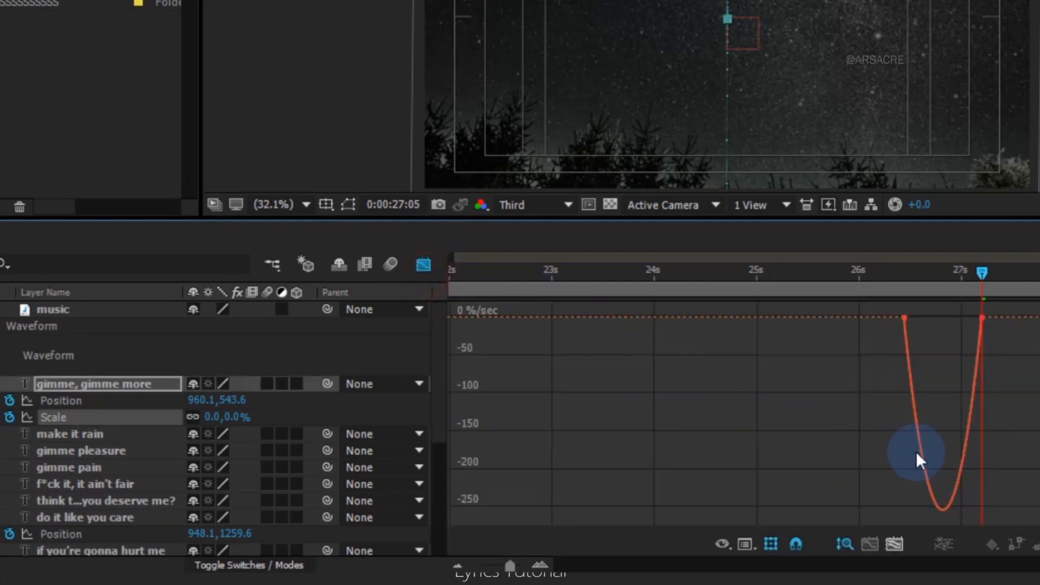
pyautogui.click(906, 319)
pyautogui.moveTo(914, 317); pyautogui.dragTo(944, 317)
pyautogui.moveTo(984, 317); pyautogui.dragTo(970, 317)
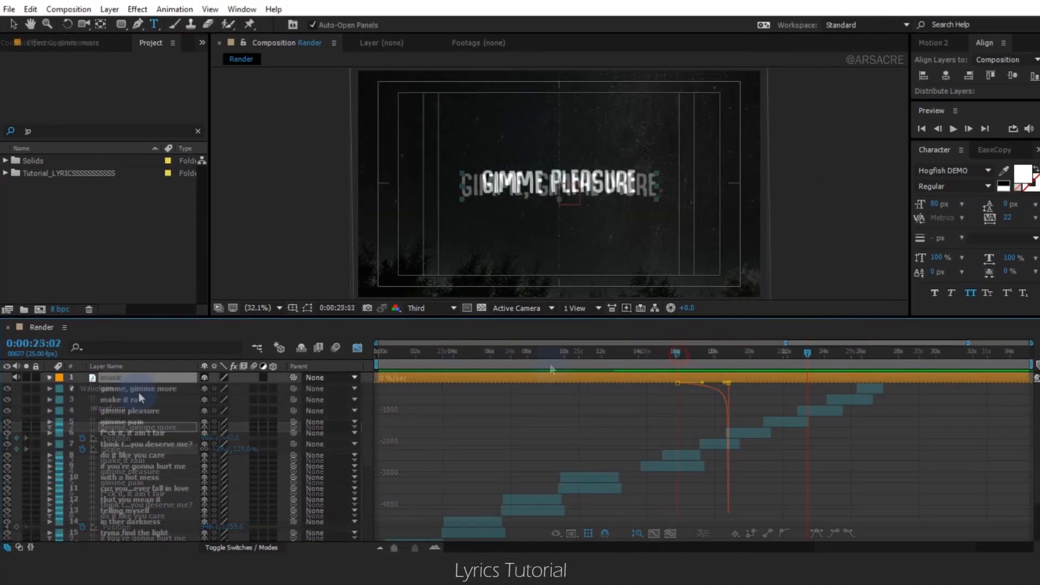
# Pre-compose all the lyric text layers, down to "Bottle it up", into a composition named Text with all attributes moved
pyautogui.keyDown('shift'); pyautogui.click(127, 534); pyautogui.keyUp('shift')
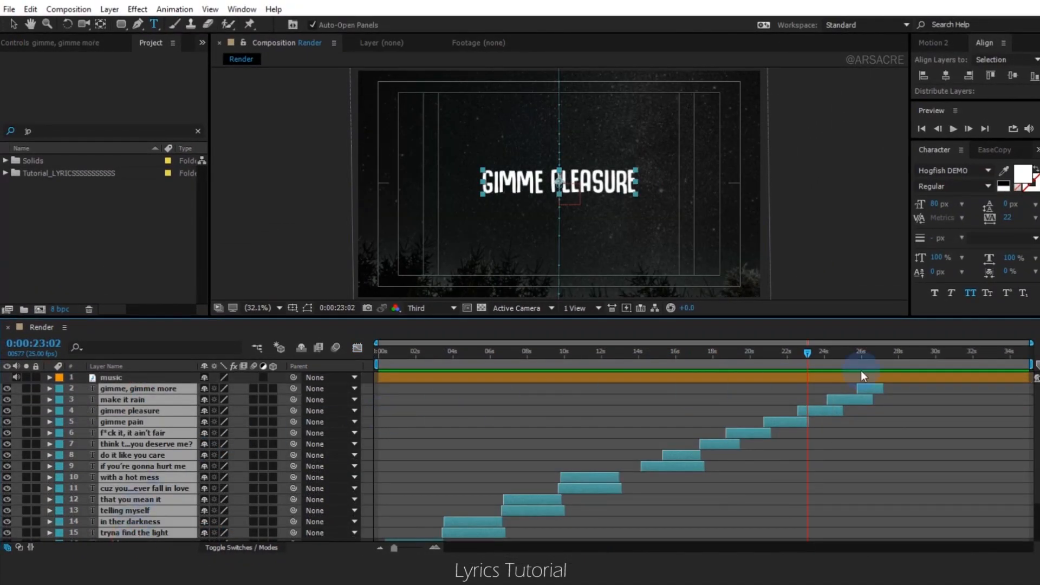
pyautogui.scroll(-3, 882, 489)
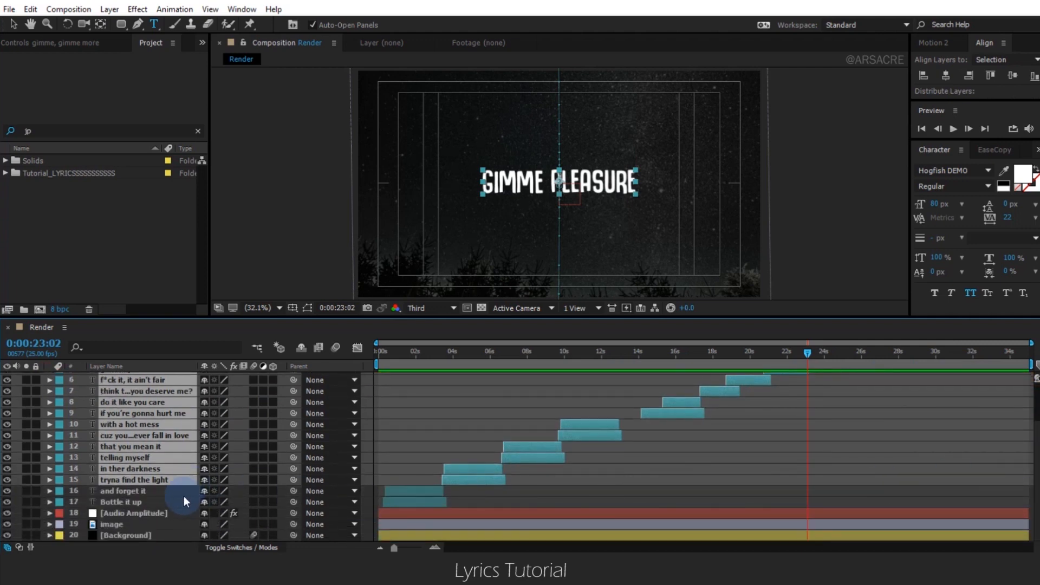
pyautogui.keyDown('shift'); pyautogui.click(140, 502); pyautogui.keyUp('shift')
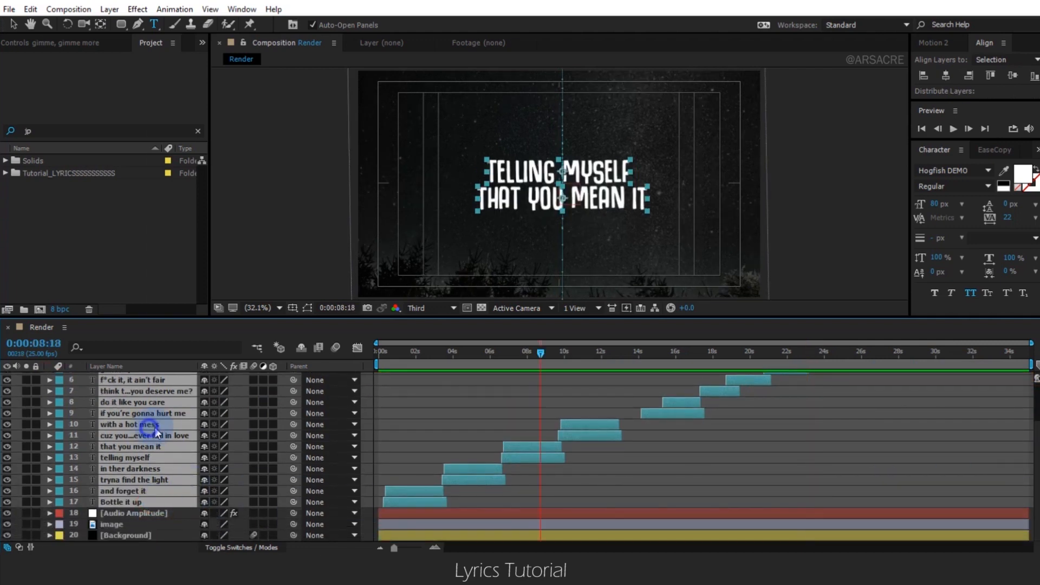
pyautogui.rightClick(146, 427)
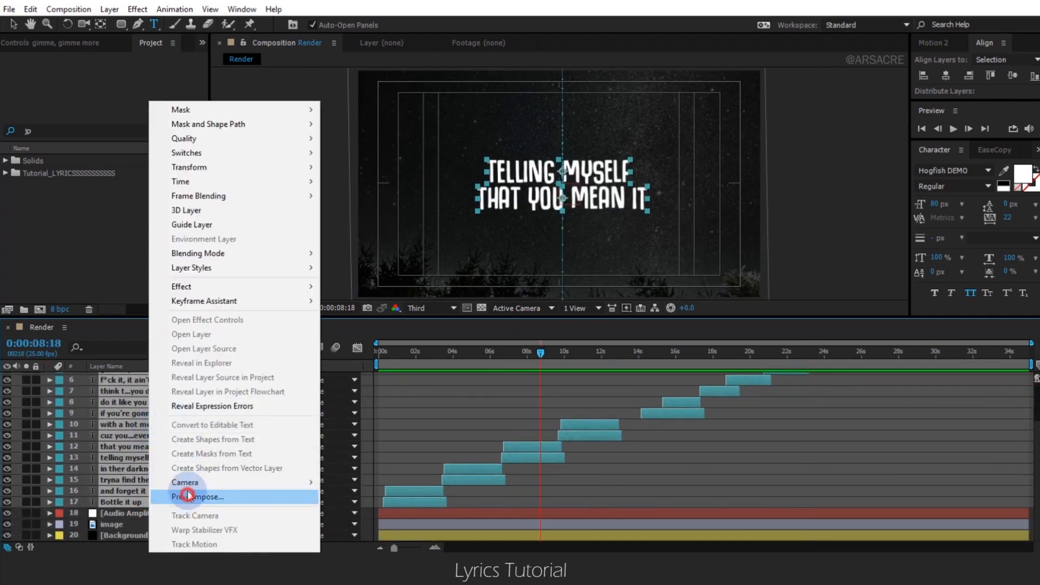
pyautogui.click(187, 495)
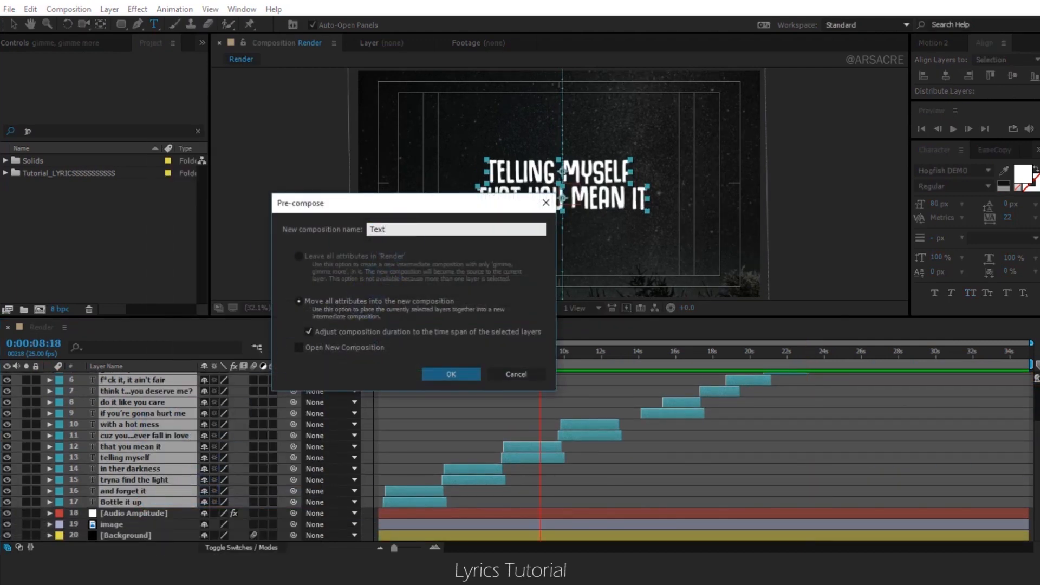
pyautogui.press('Return')
# Add the expression wiggle(.2,12) to the Position of the Text precomp layer
pyautogui.press('p')
pyautogui.click(500, 355)
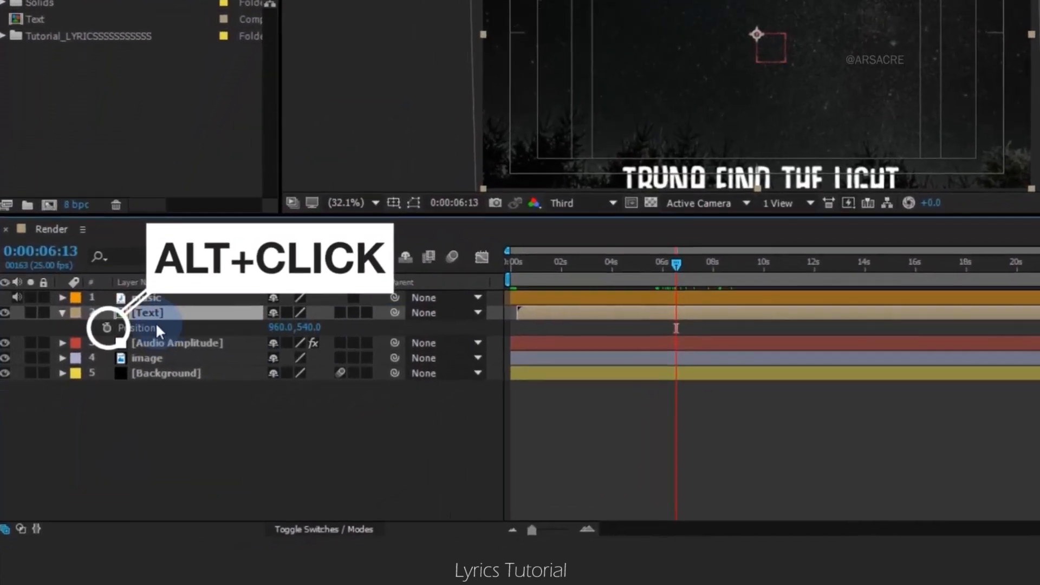
pyautogui.keyDown('alt'); pyautogui.click(82, 400); pyautogui.keyUp('alt')
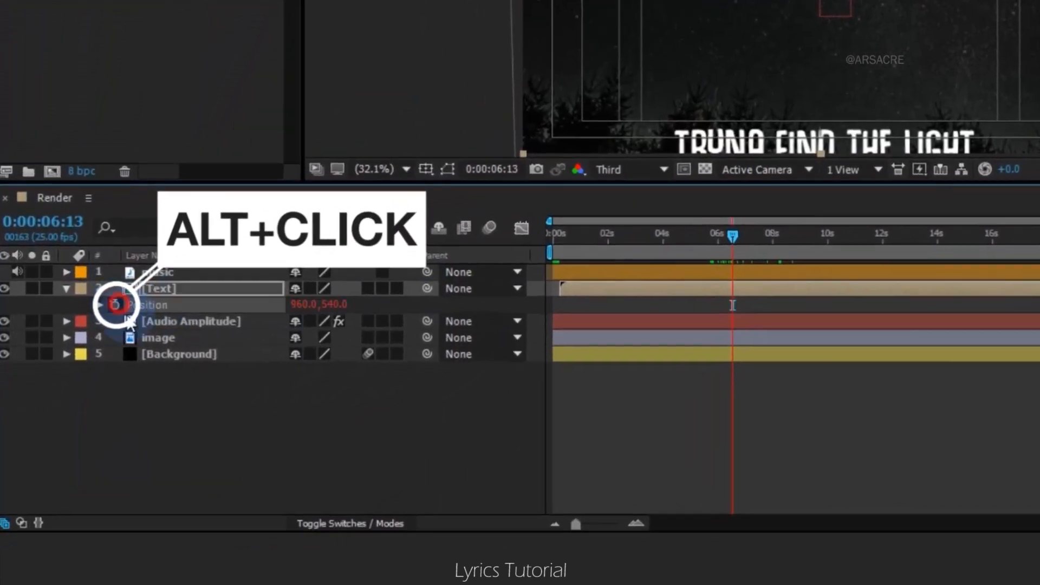
pyautogui.write('wigg')
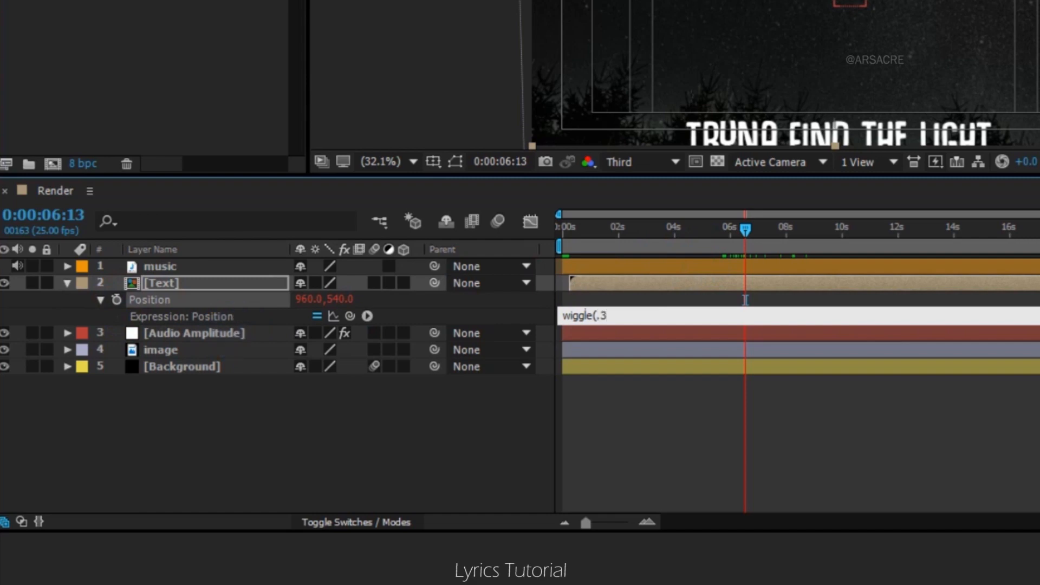
pyautogui.write('le(.2,12)')
pyautogui.click(419, 473)
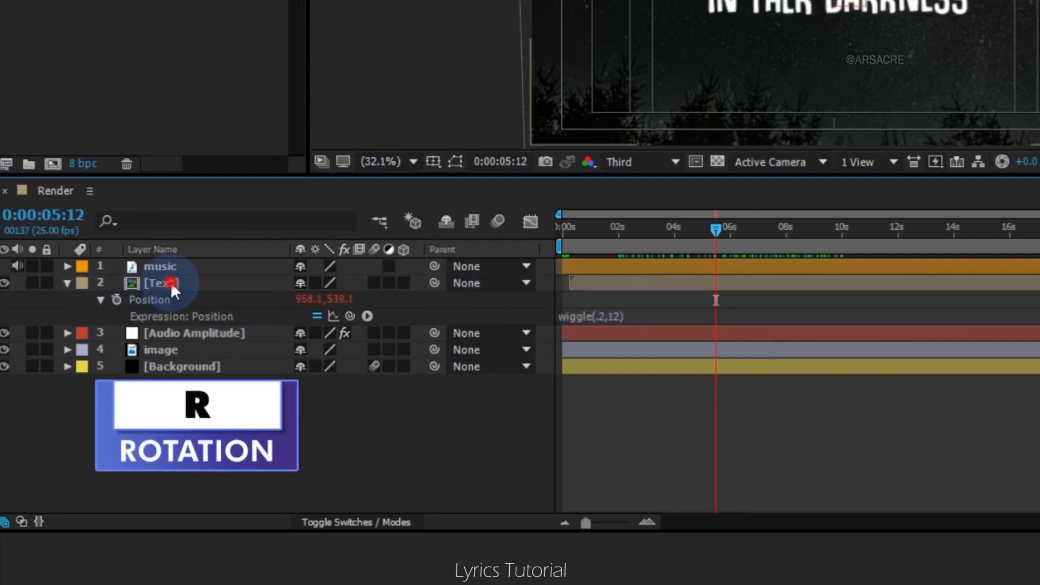
# Add the expression wiggle(.2,2) to the Rotation of the Text precomp layer and check the movement on the first lyric lines
pyautogui.click(171, 282)
pyautogui.press('r')
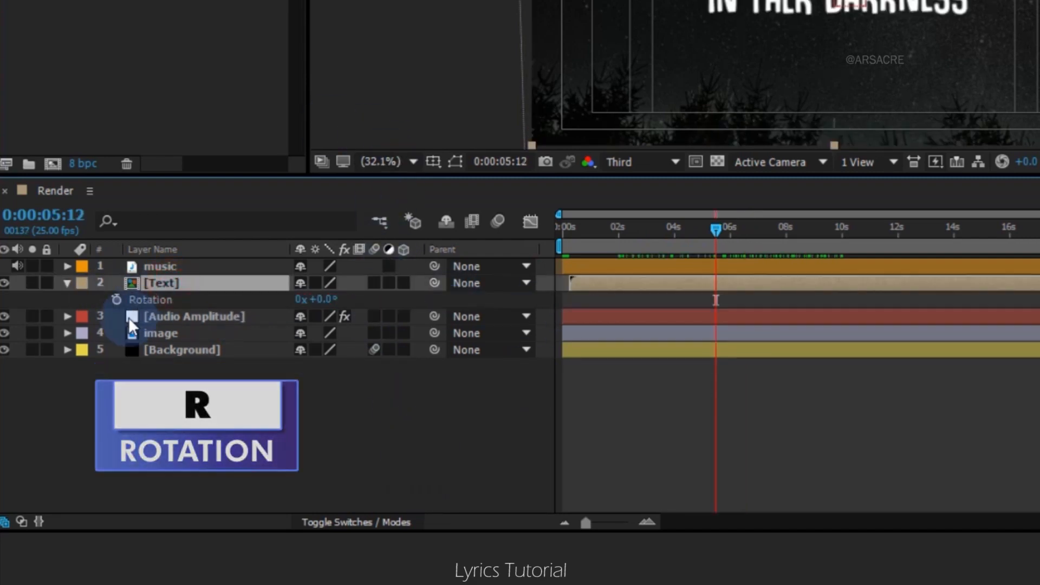
pyautogui.keyDown('alt'); pyautogui.click(116, 300); pyautogui.keyUp('alt')
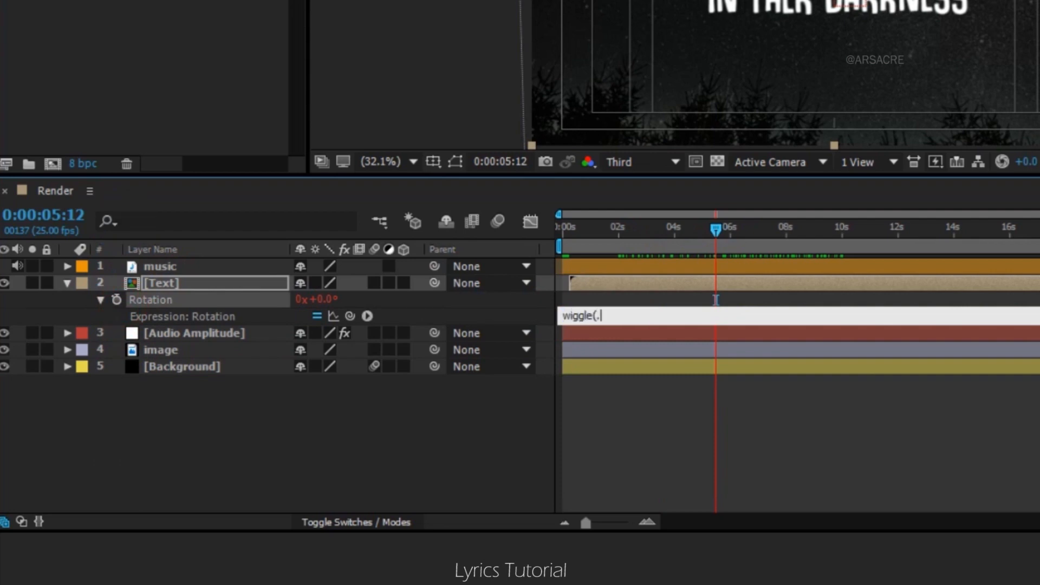
pyautogui.click(470, 476)
pyautogui.click(625, 283)
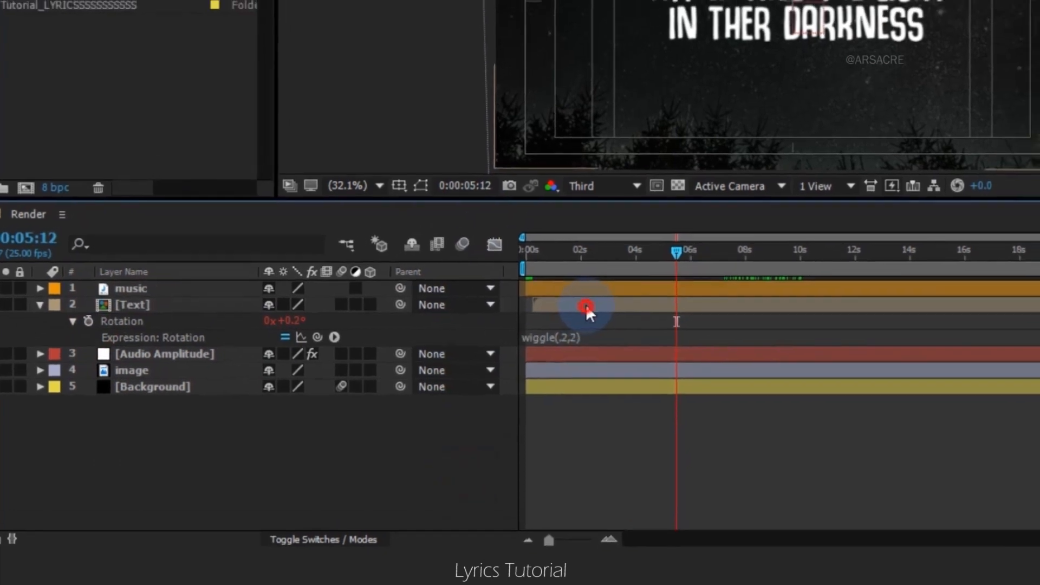
pyautogui.moveTo(707, 233); pyautogui.dragTo(616, 241)
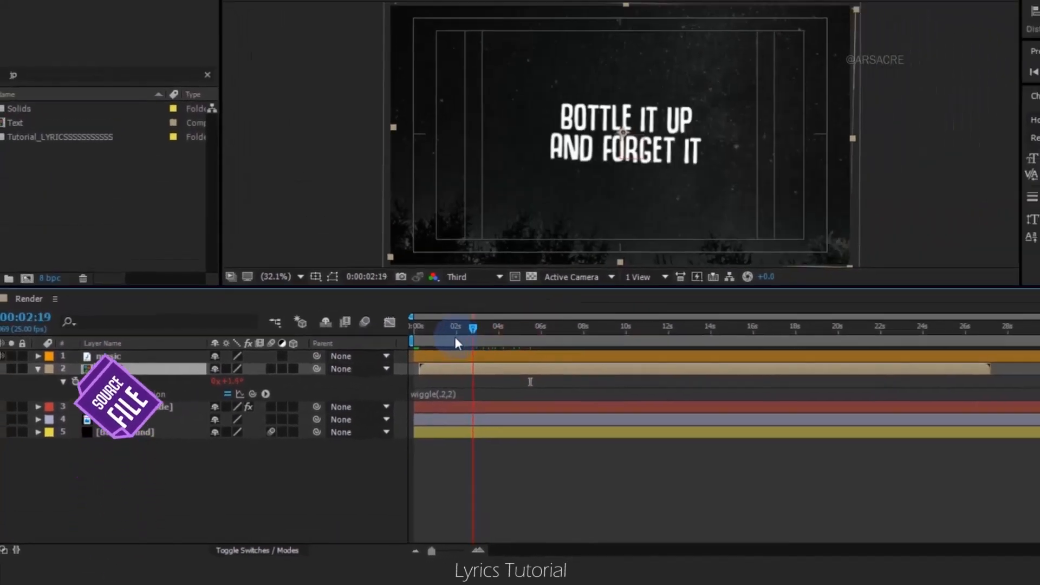
pyautogui.moveTo(411, 348); pyautogui.dragTo(495, 350)
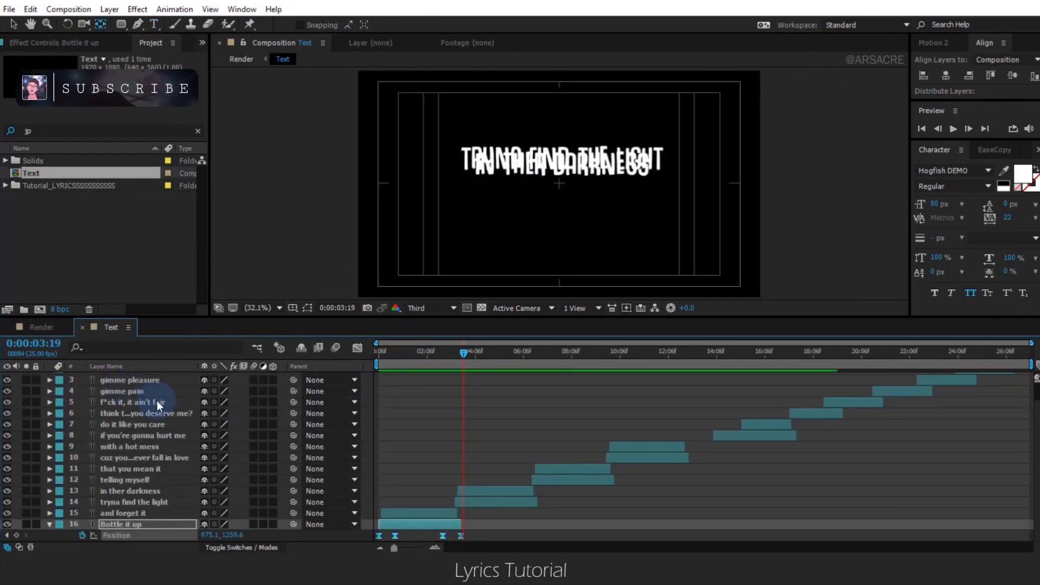
# Enable motion blur for all lyric layers inside the Text composition and return to the Render composition
pyautogui.hotkey('ctrl', 'a')
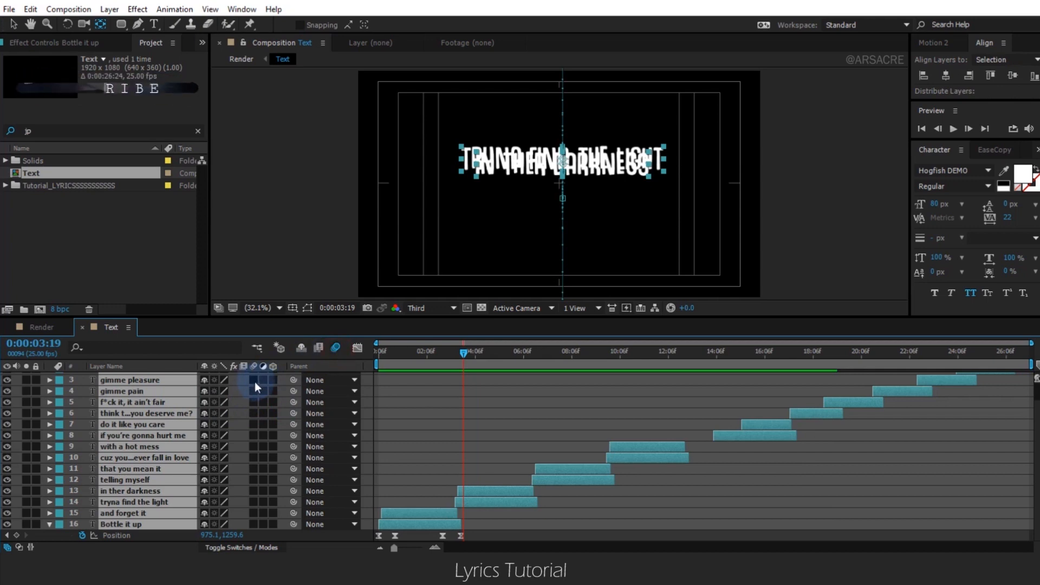
pyautogui.click(384, 393)
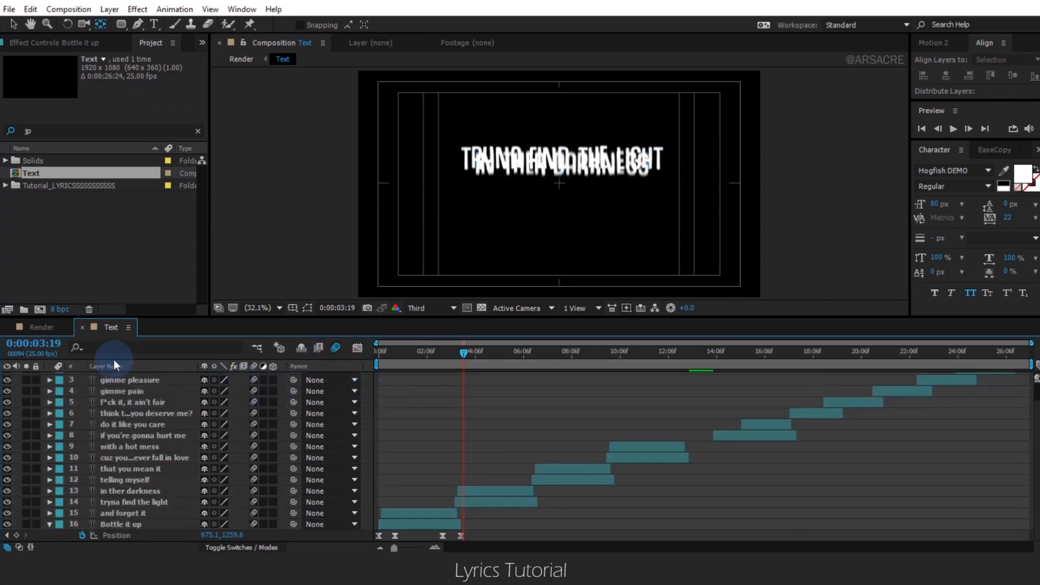
pyautogui.click(58, 327)
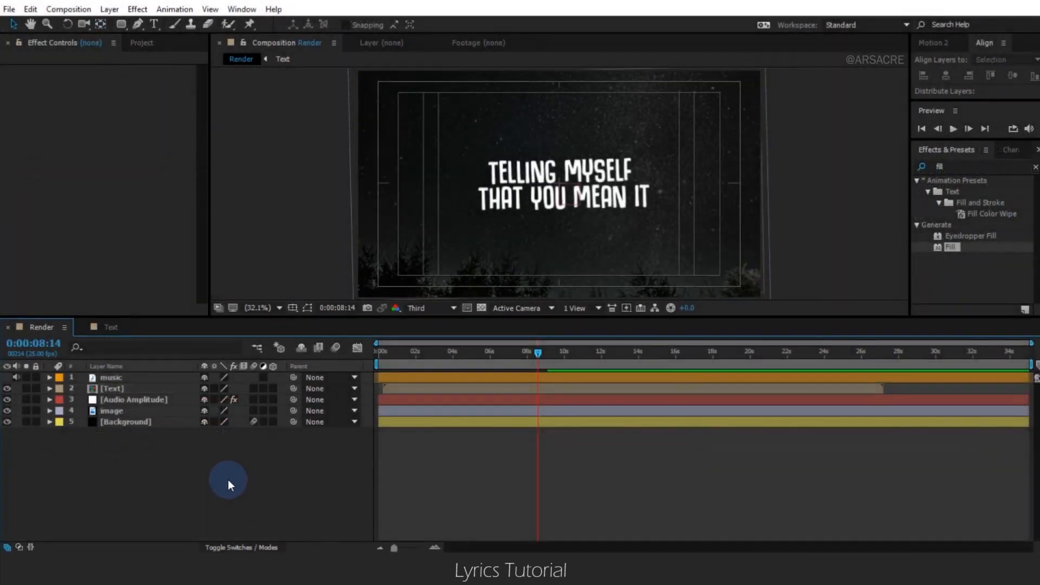
# Create a white 1920 x 1080 px solid named Particles in the Render composition
pyautogui.rightClick(343, 438)
pyautogui.moveTo(359, 446)
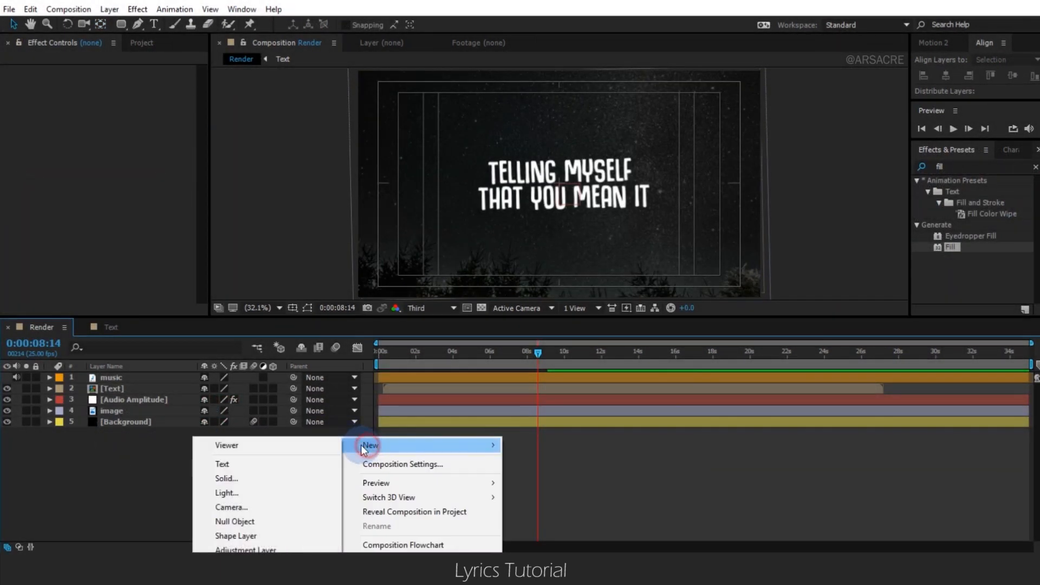
pyautogui.click(230, 480)
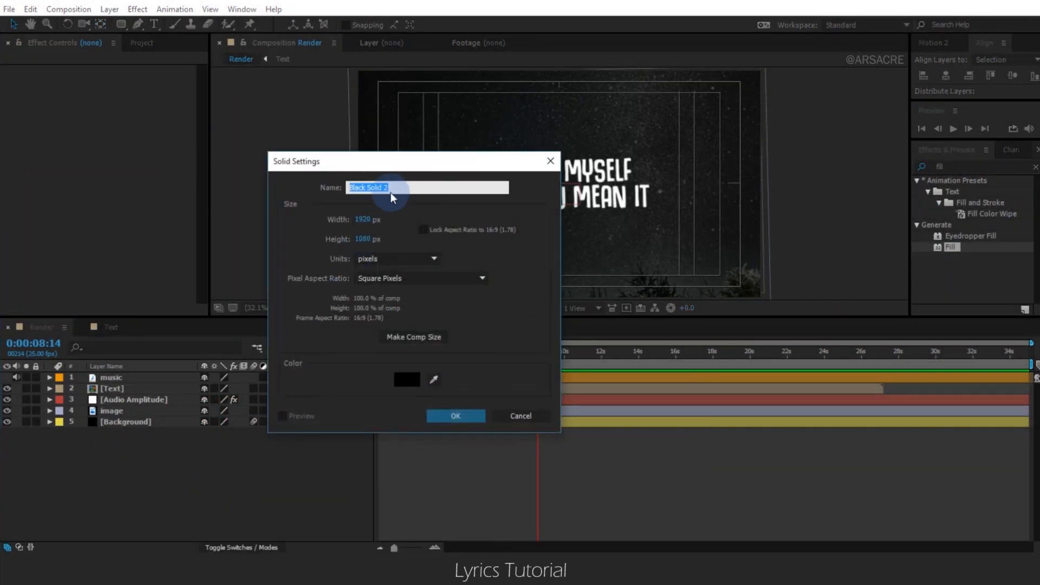
pyautogui.click(434, 380)
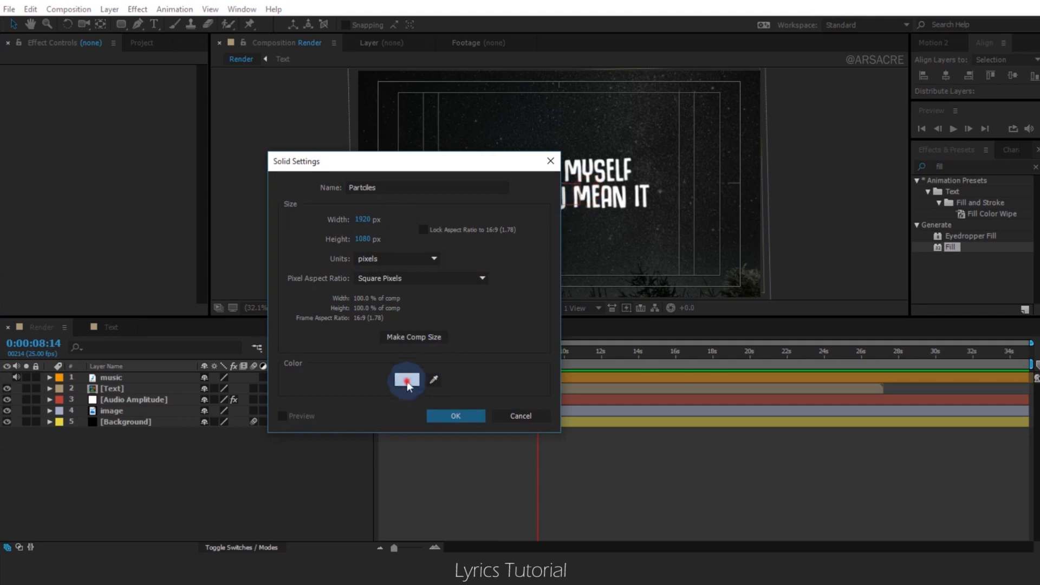
pyautogui.click(407, 381)
pyautogui.click(531, 379)
pyautogui.click(362, 188)
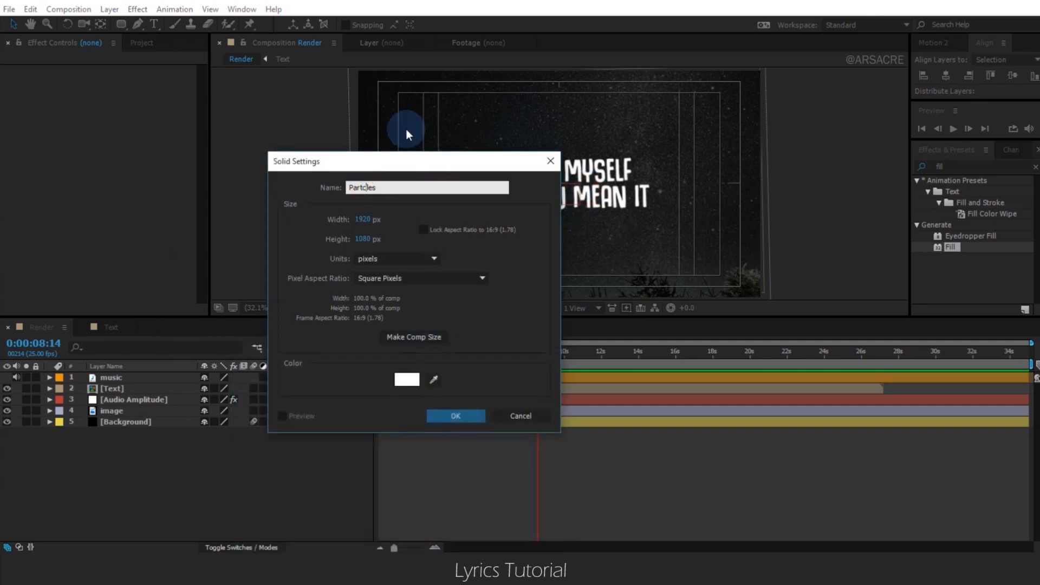
pyautogui.write('i')
pyautogui.click(456, 415)
# Find the CC Particle World effect and apply it to the Particles solid
pyautogui.click(940, 166)
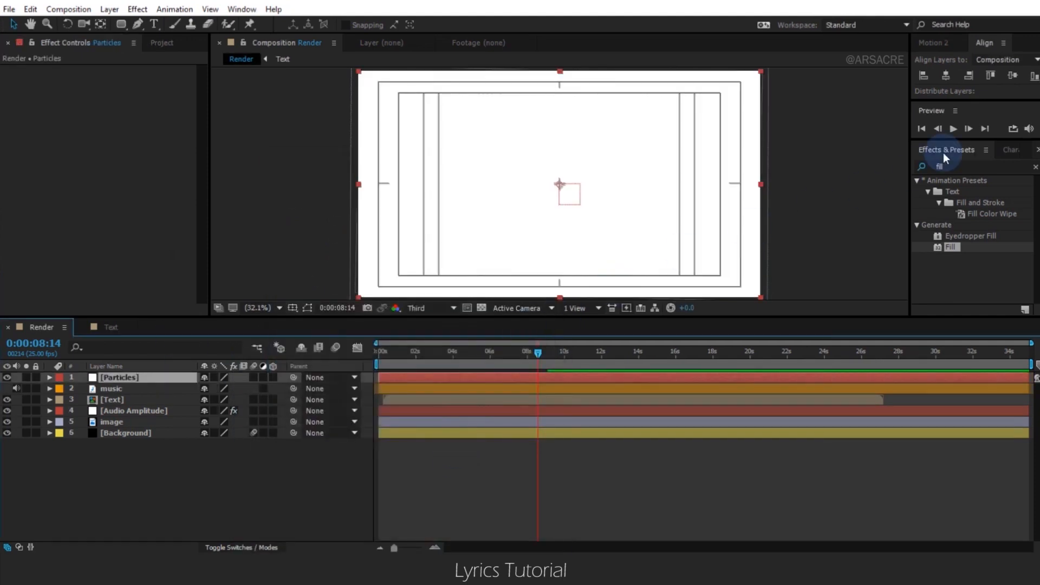
pyautogui.write('cc partic')
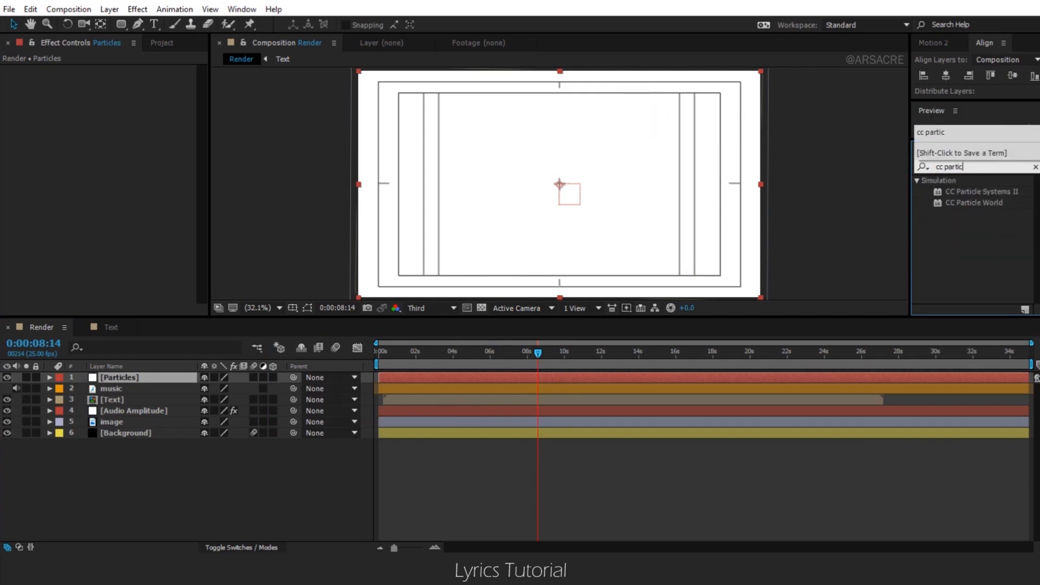
pyautogui.write('le')
pyautogui.moveTo(967, 202); pyautogui.dragTo(200, 317)
pyautogui.moveTo(135, 381); pyautogui.dragTo(134, 381)
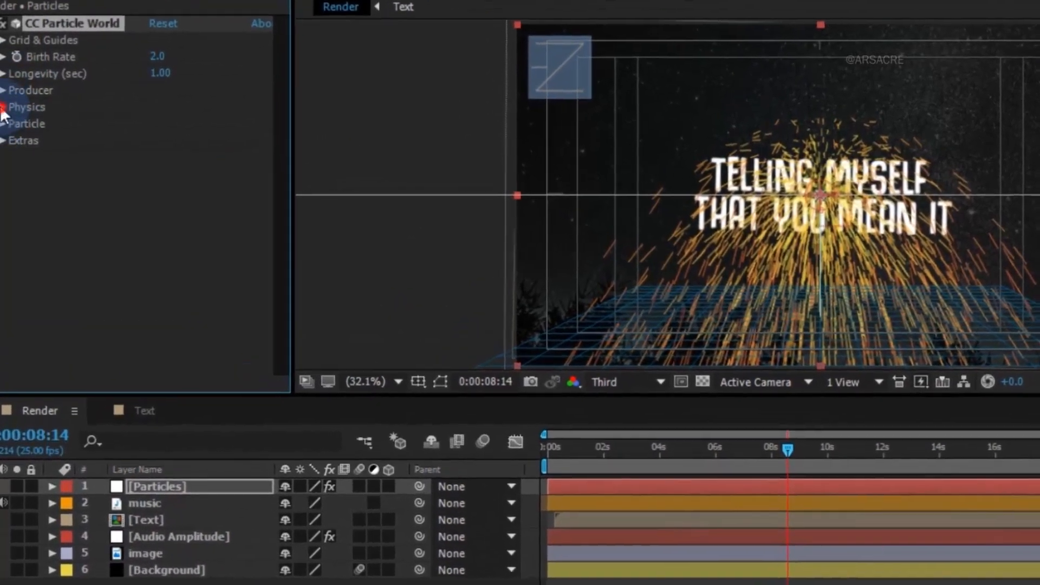
# Set the particle physics to the Fractal Omni animation with a gravity of 0 and preview the result
pyautogui.click(8, 111)
pyautogui.click(203, 128)
pyautogui.click(222, 362)
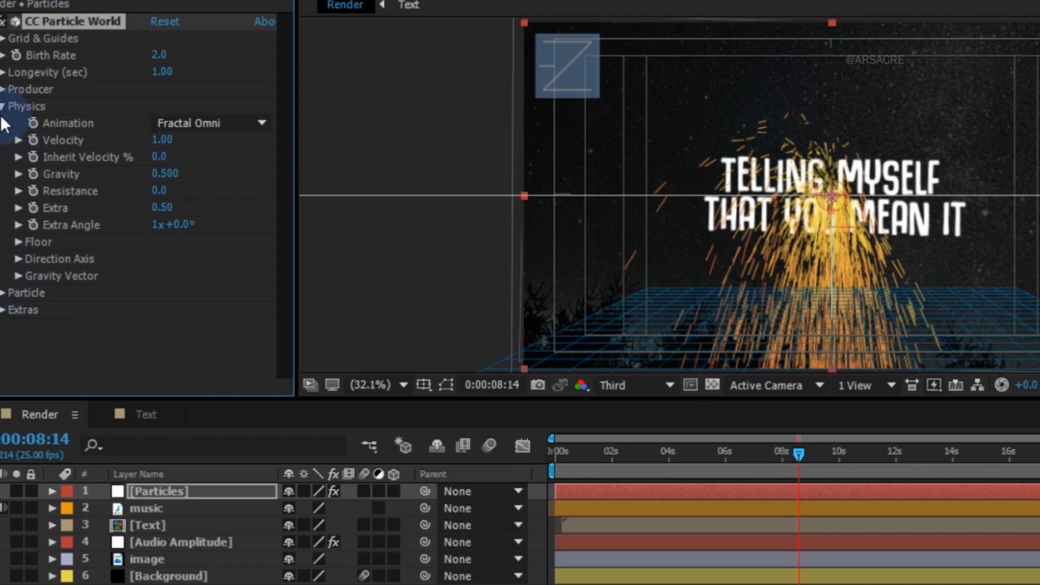
pyautogui.click(227, 184)
pyautogui.press('space')
# Set the particle birth rate to 0.1 and the longevity to 4.09 seconds
pyautogui.click(163, 56)
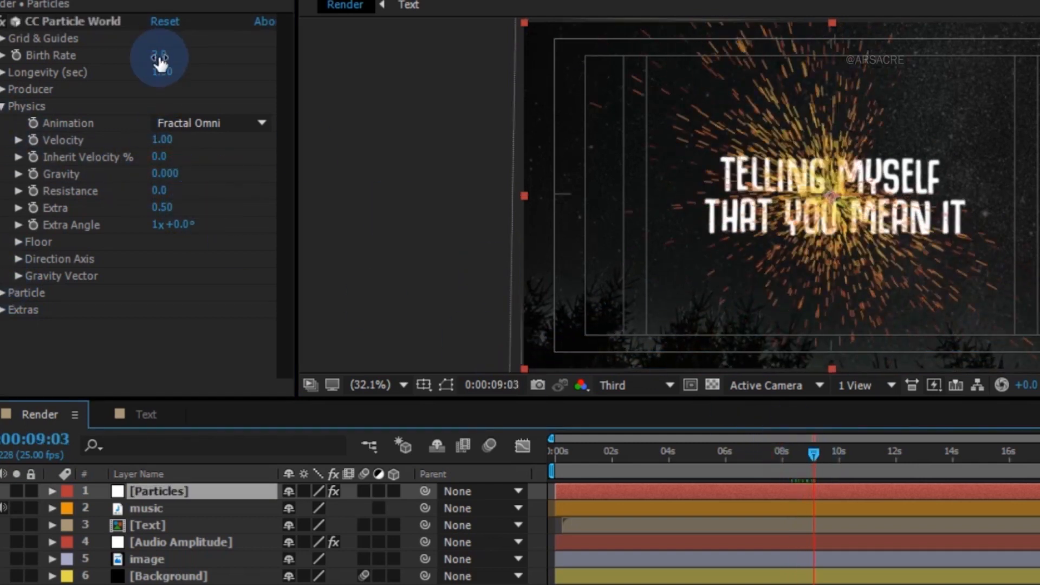
pyautogui.click(221, 77)
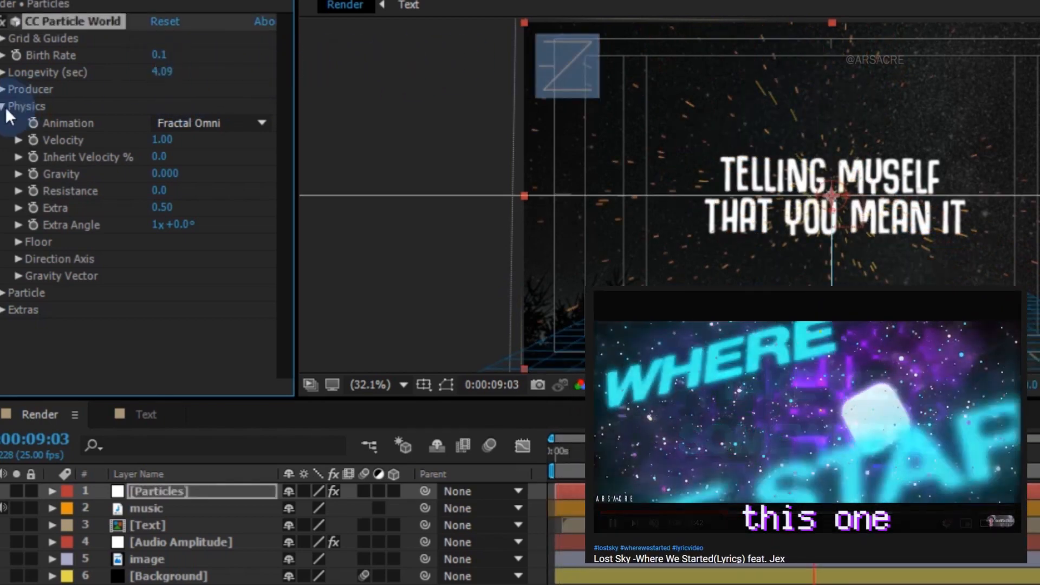
pyautogui.click(5, 106)
# Change the particle type to Lens Convex with a birth size of 0.041 and a death size of 0
pyautogui.click(5, 123)
pyautogui.click(187, 131)
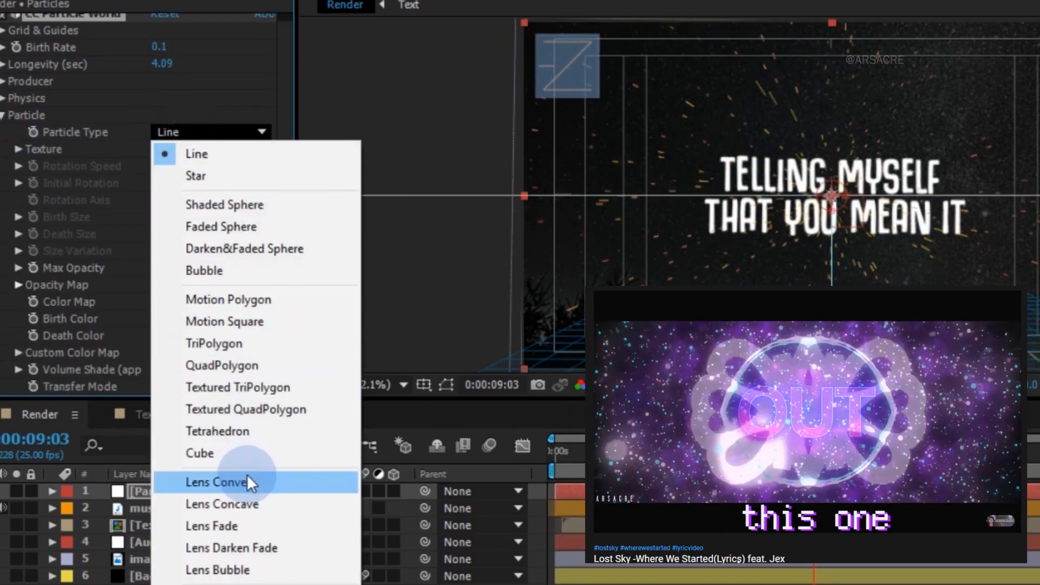
pyautogui.click(258, 481)
pyautogui.moveTo(165, 216); pyautogui.dragTo(5, 256)
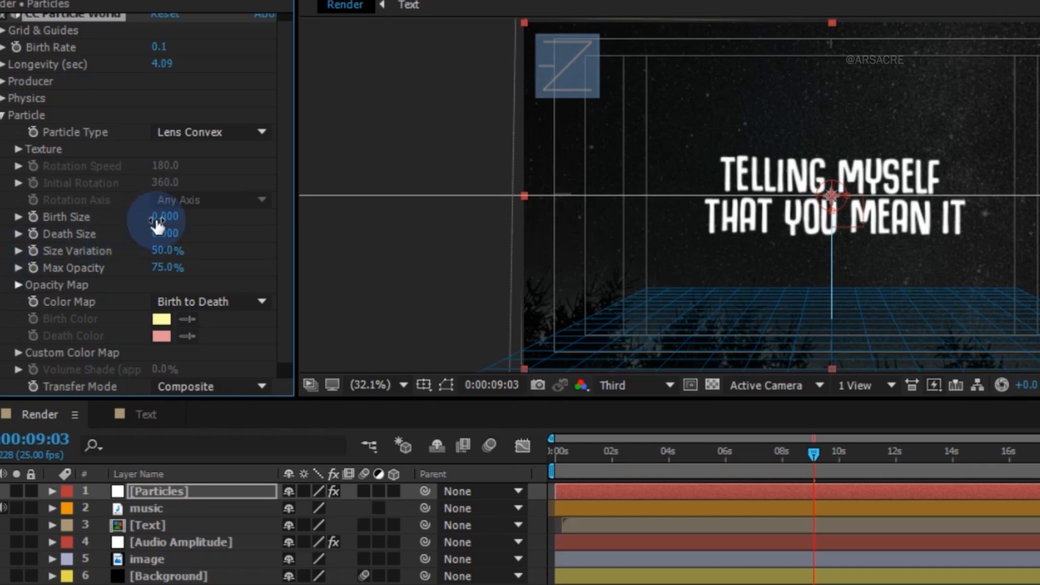
pyautogui.moveTo(175, 221); pyautogui.dragTo(206, 219)
pyautogui.moveTo(814, 455); pyautogui.dragTo(882, 456)
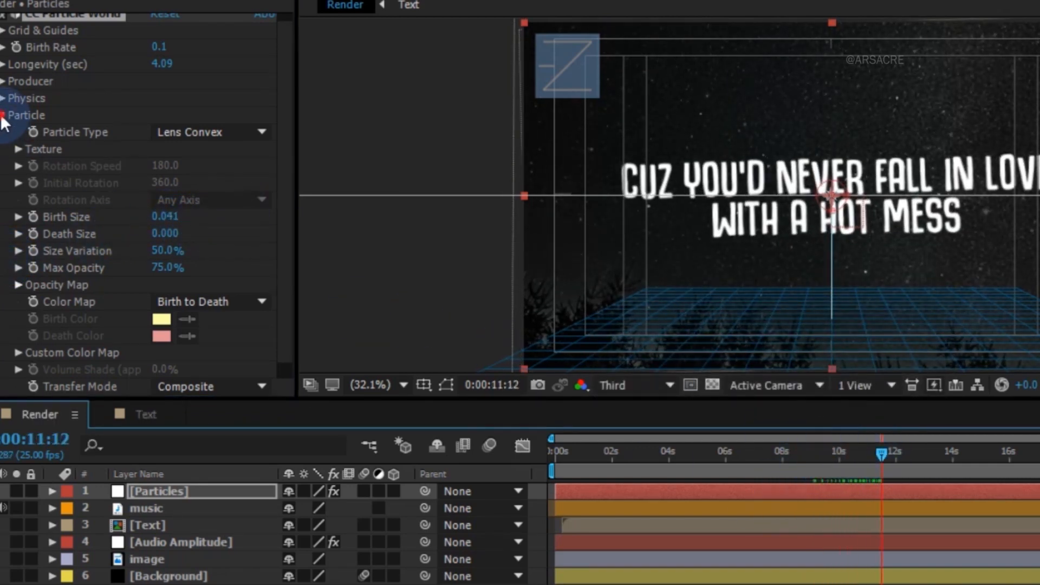
# Set the particle producer's position to X 0.08, Y 0.39 and its radii to 0.595, 0.515 and 0.644, and preview the result
pyautogui.click(3, 115)
pyautogui.click(2, 89)
pyautogui.moveTo(162, 105); pyautogui.dragTo(201, 186)
pyautogui.scroll(-2, 753, 191)
pyautogui.moveTo(164, 173); pyautogui.dragTo(182, 173)
pyautogui.moveTo(844, 458)
pyautogui.mouseDown()
pyautogui.moveTo(831, 460)
pyautogui.moveTo(842, 455)
pyautogui.mouseUp()
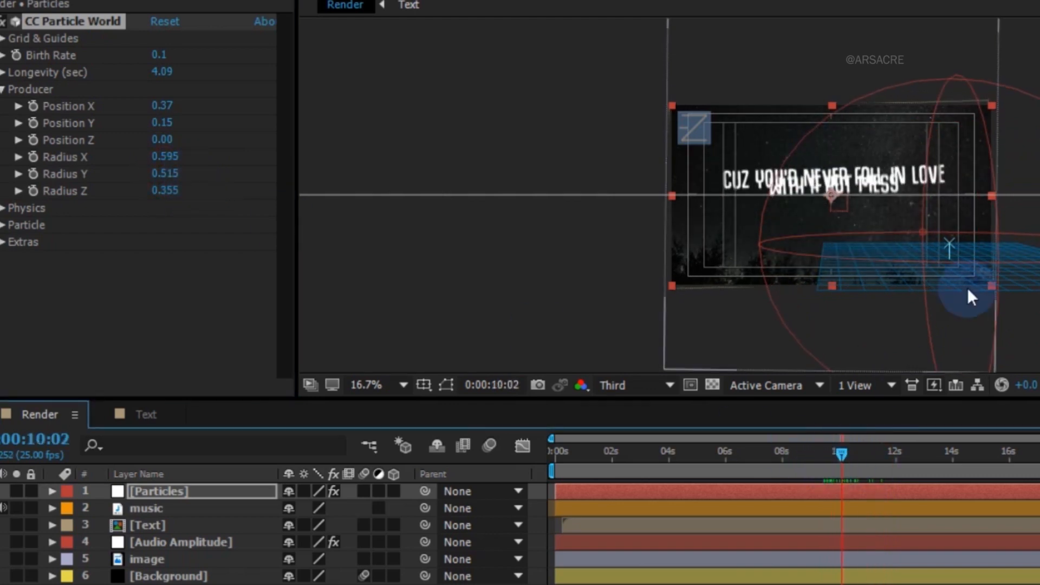
pyautogui.moveTo(969, 291); pyautogui.dragTo(854, 379)
pyautogui.press('space')
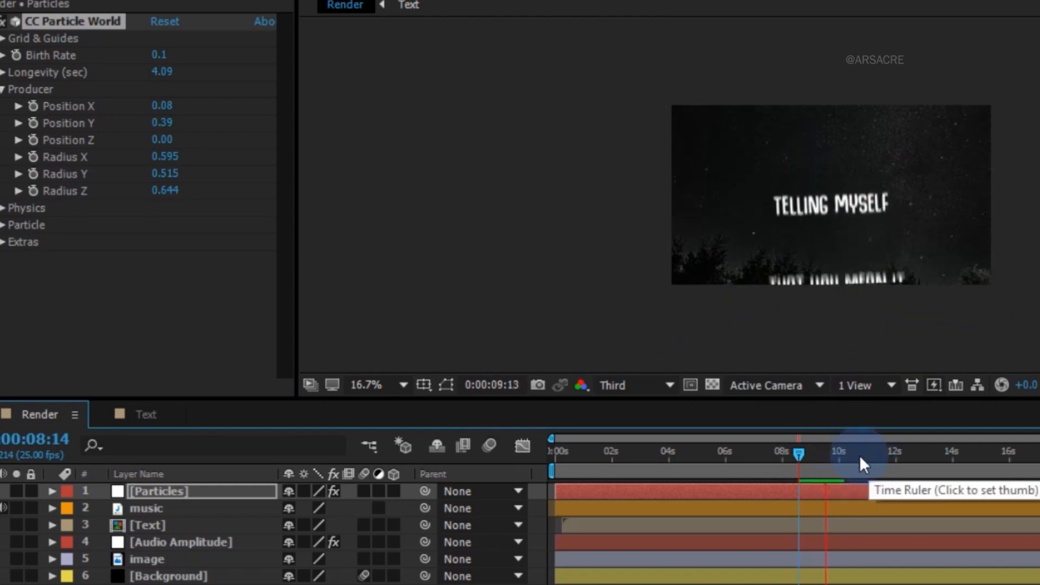
pyautogui.moveTo(819, 463); pyautogui.dragTo(843, 464)
# Drive the effect camera's Rotation Y in CC Particle World with the expression time*10
pyautogui.click(152, 293)
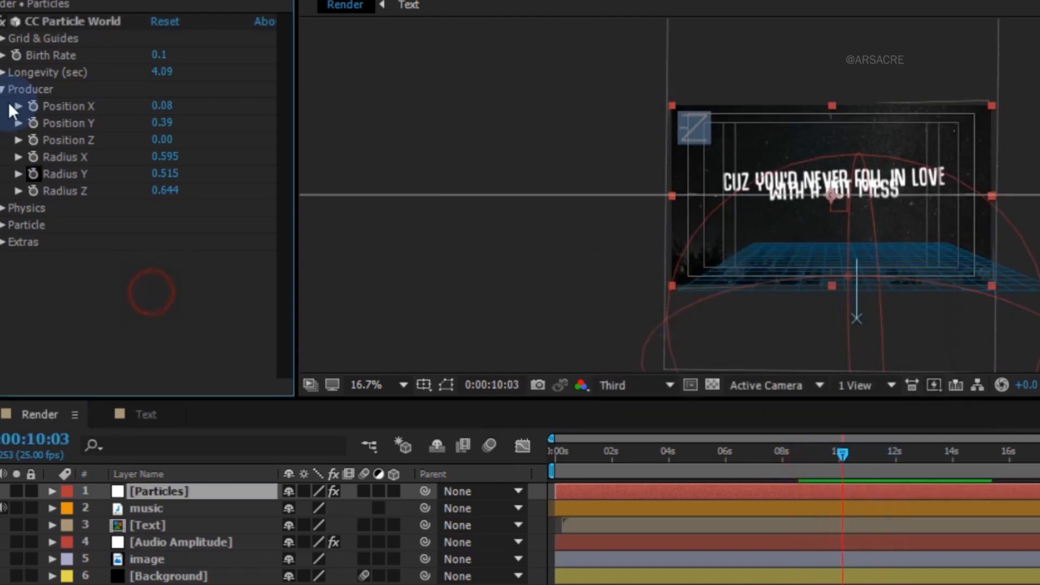
pyautogui.click(4, 88)
pyautogui.click(4, 123)
pyautogui.click(4, 123)
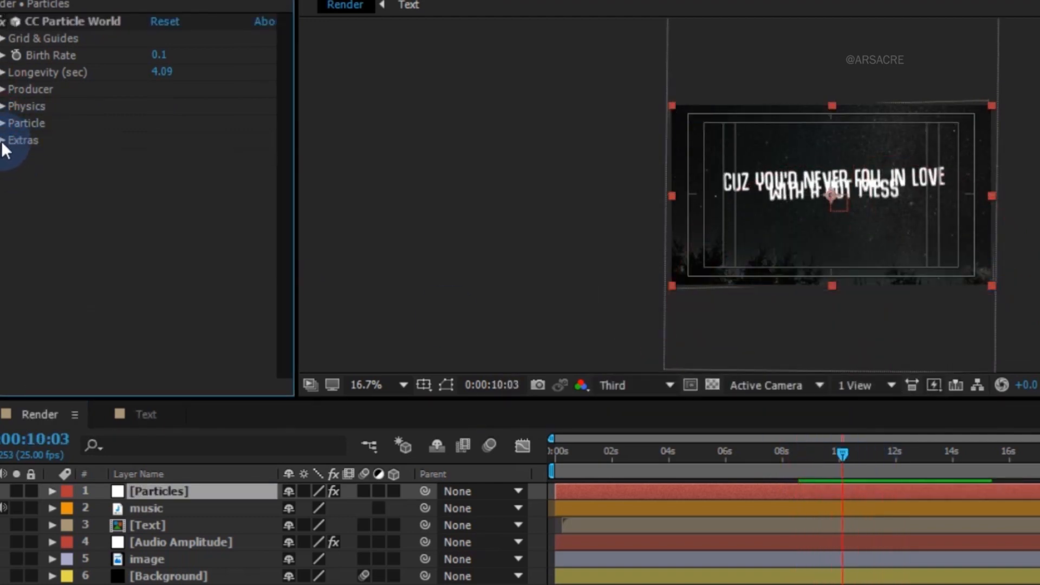
pyautogui.click(3, 141)
pyautogui.click(18, 157)
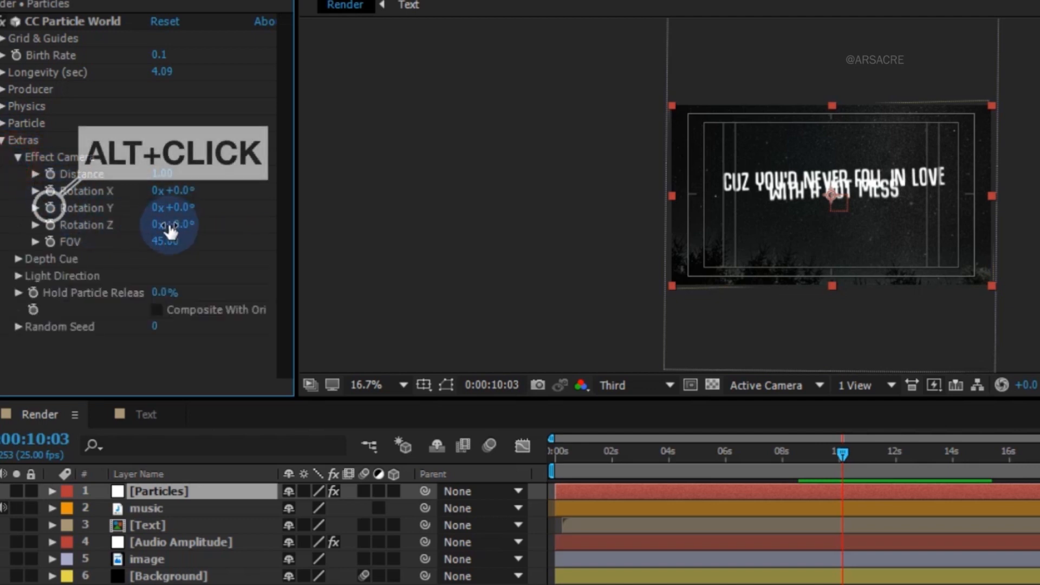
pyautogui.keyDown('alt'); pyautogui.click(50, 208); pyautogui.keyUp('alt')
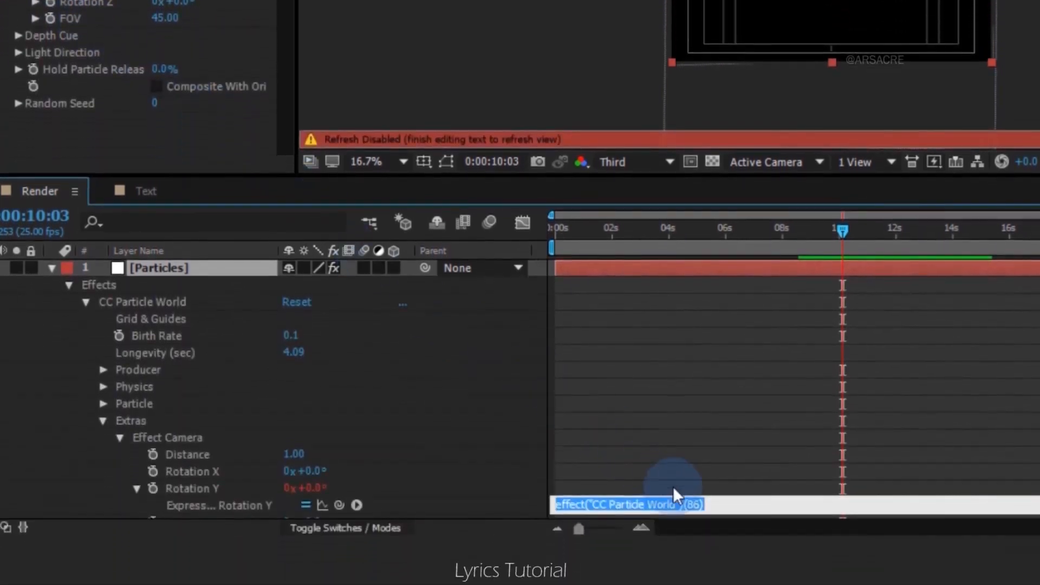
pyautogui.moveTo(715, 501); pyautogui.dragTo(446, 458)
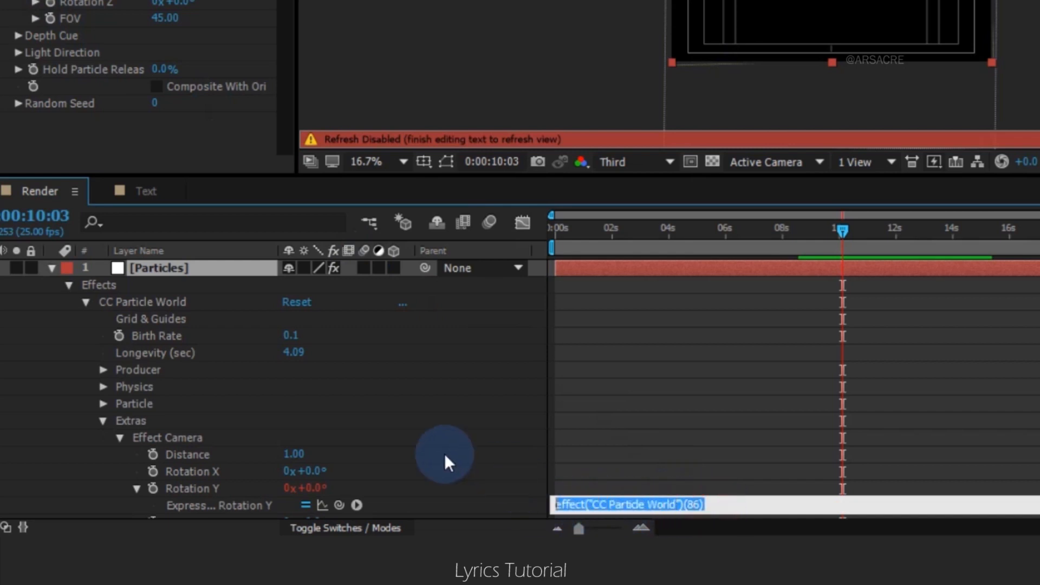
pyautogui.write('time*')
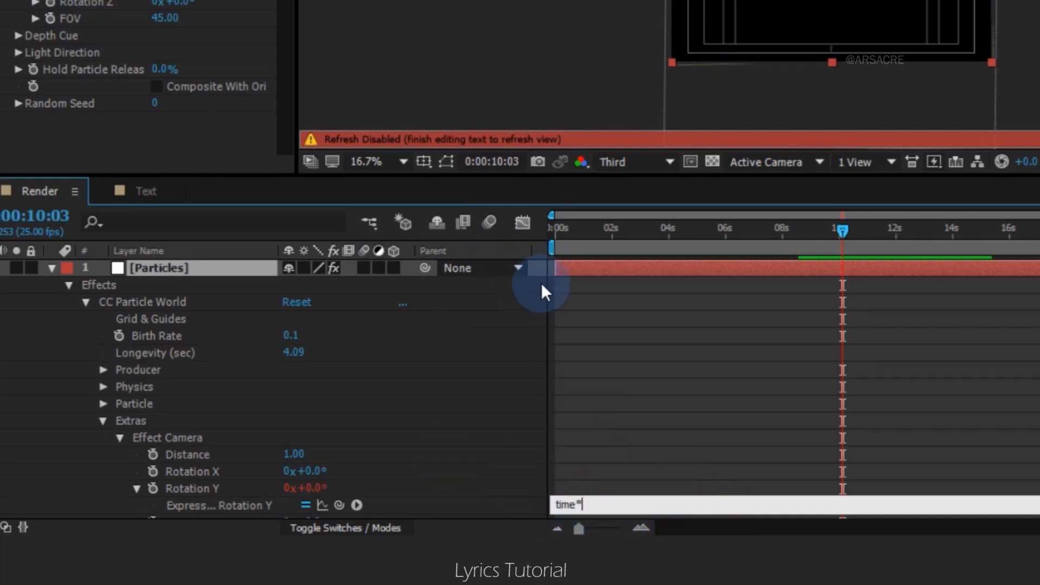
pyautogui.write('10')
pyautogui.click(657, 370)
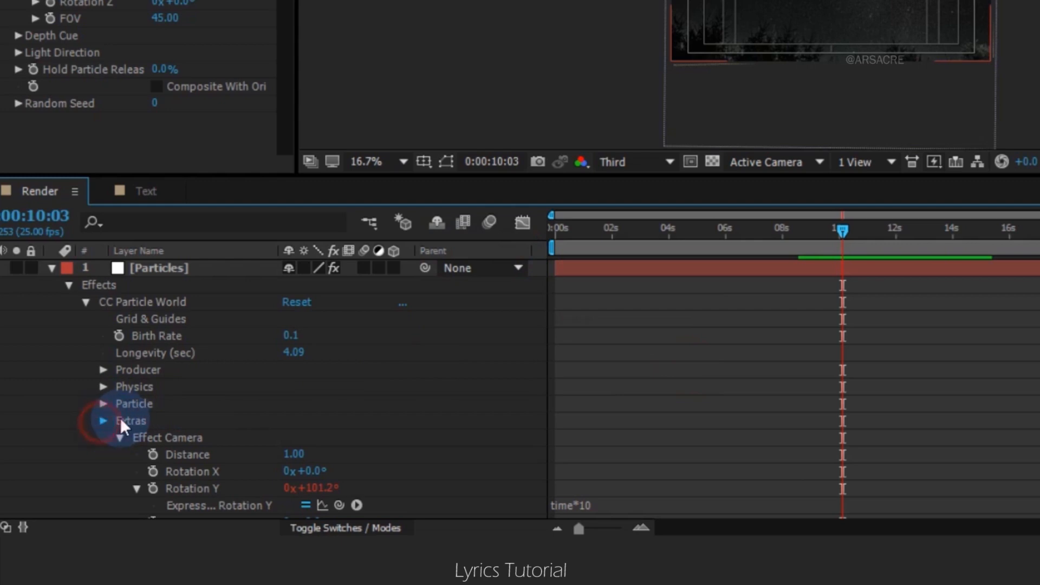
pyautogui.click(664, 267)
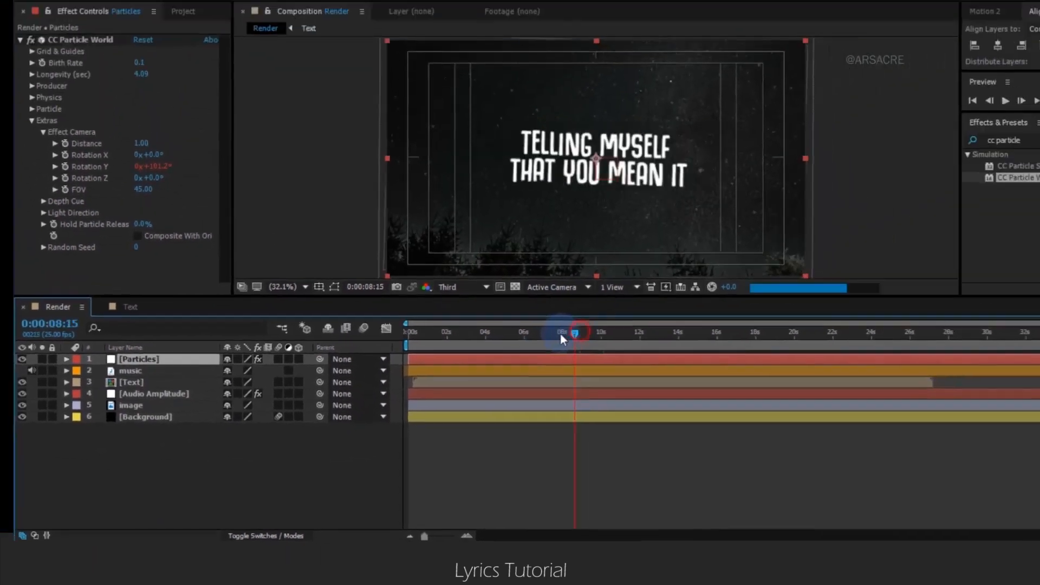
# Preview the rotating particles from about 7 seconds and open the particle physics velocity for editing
pyautogui.moveTo(560, 333); pyautogui.dragTo(520, 352)
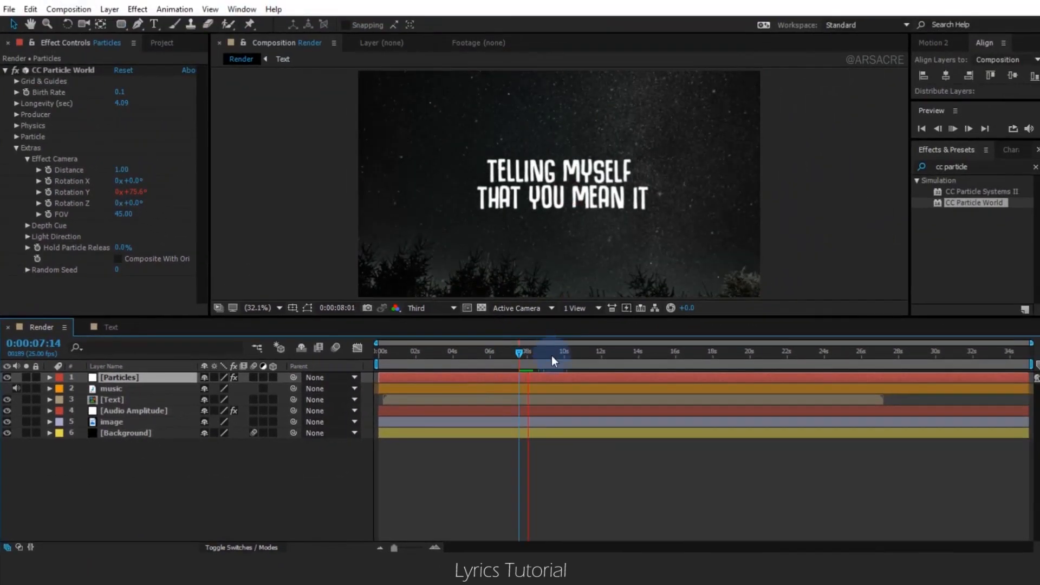
pyautogui.press('space')
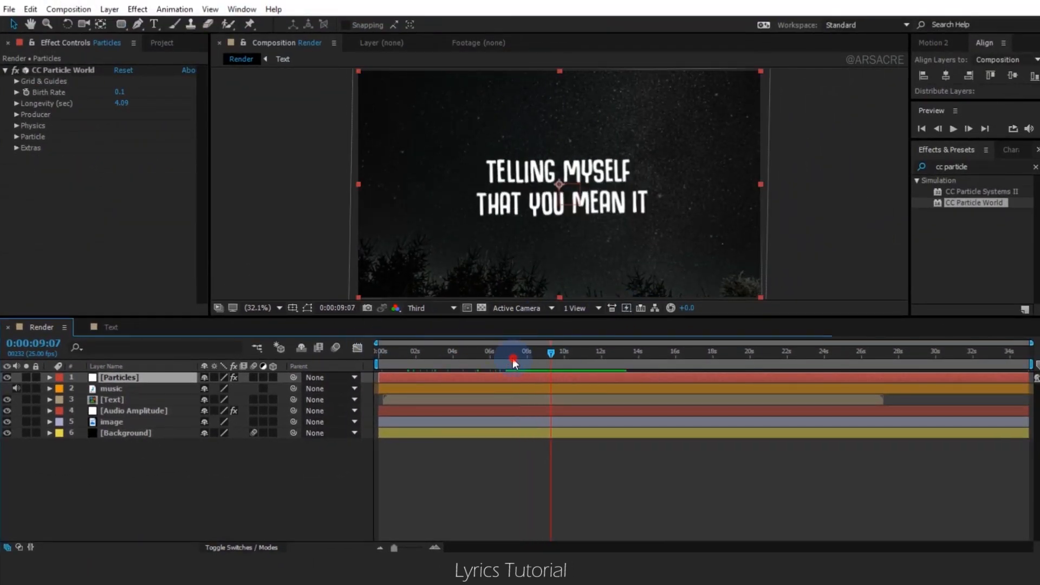
pyautogui.click(513, 358)
pyautogui.press('space')
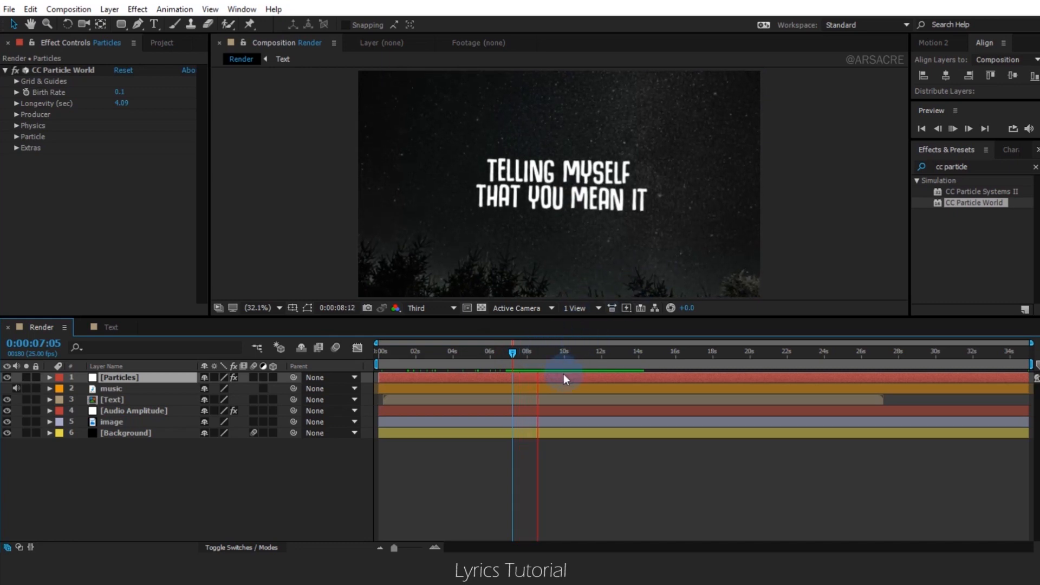
pyautogui.click(539, 356)
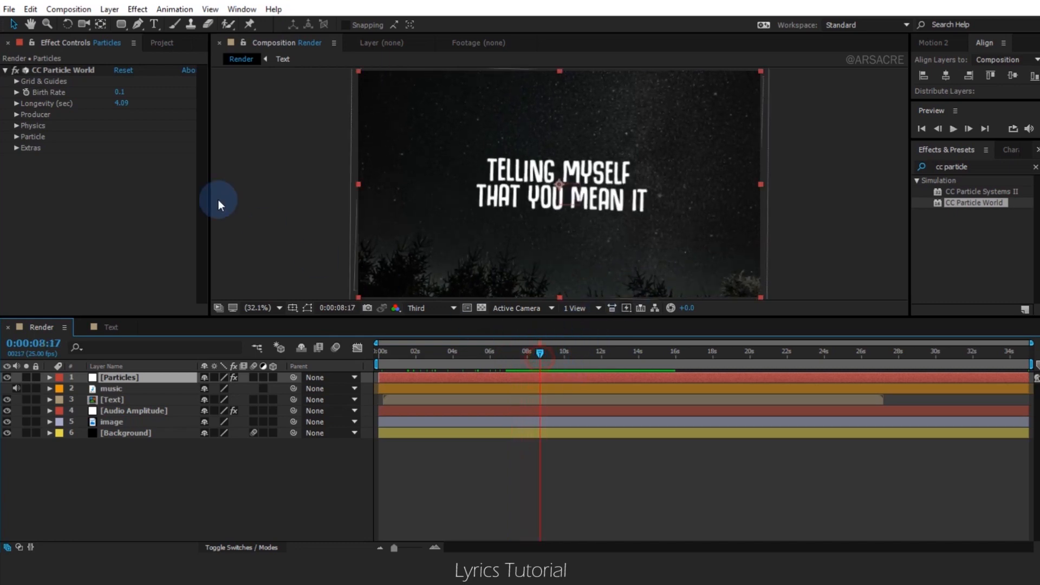
pyautogui.click(16, 125)
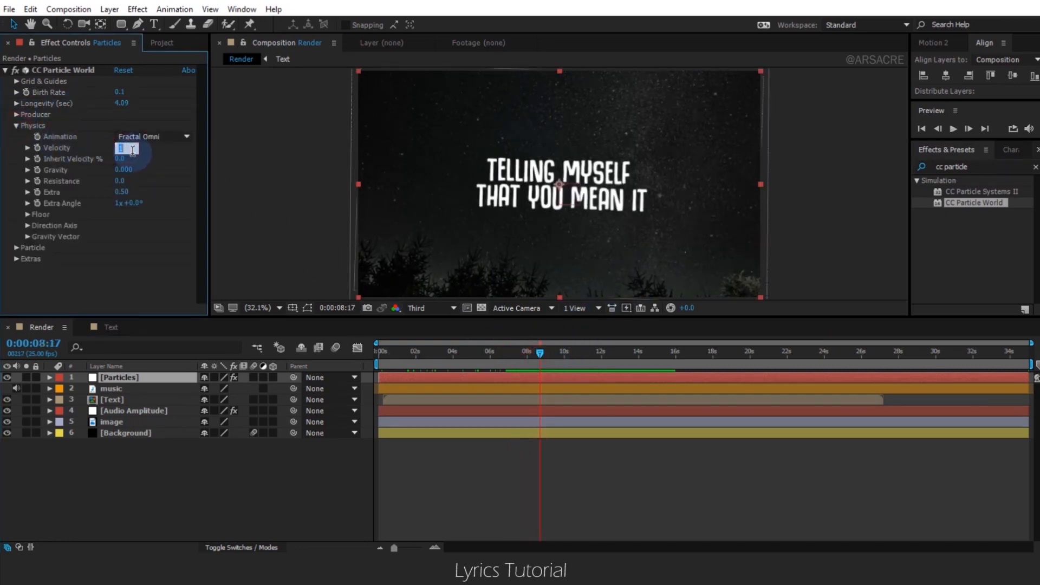
pyautogui.press('space')
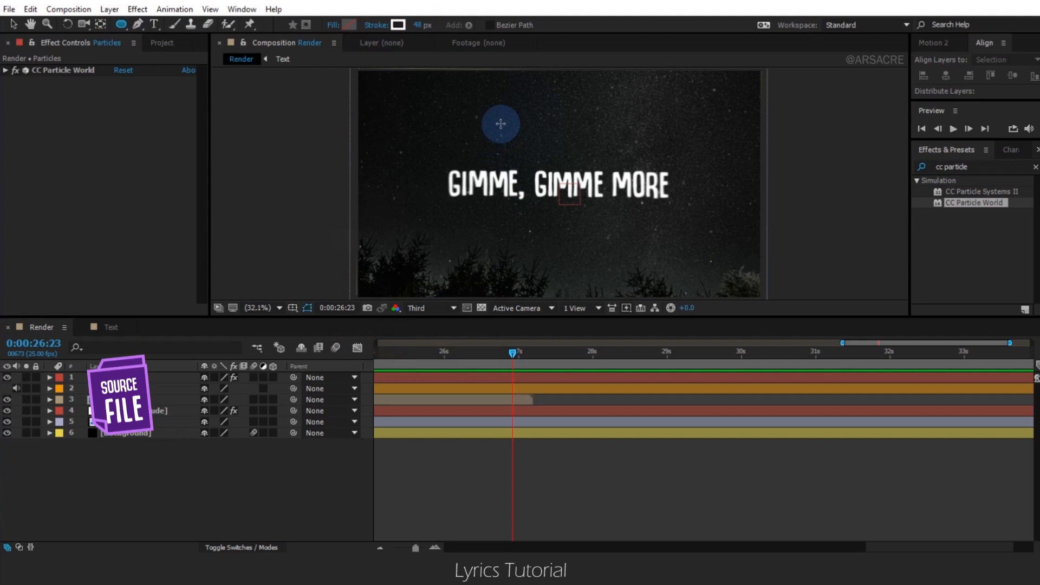
# Draw a circle with a white 48 px stroke and no fill, and centre it in the Render composition
pyautogui.moveTo(504, 120); pyautogui.dragTo(633, 248)
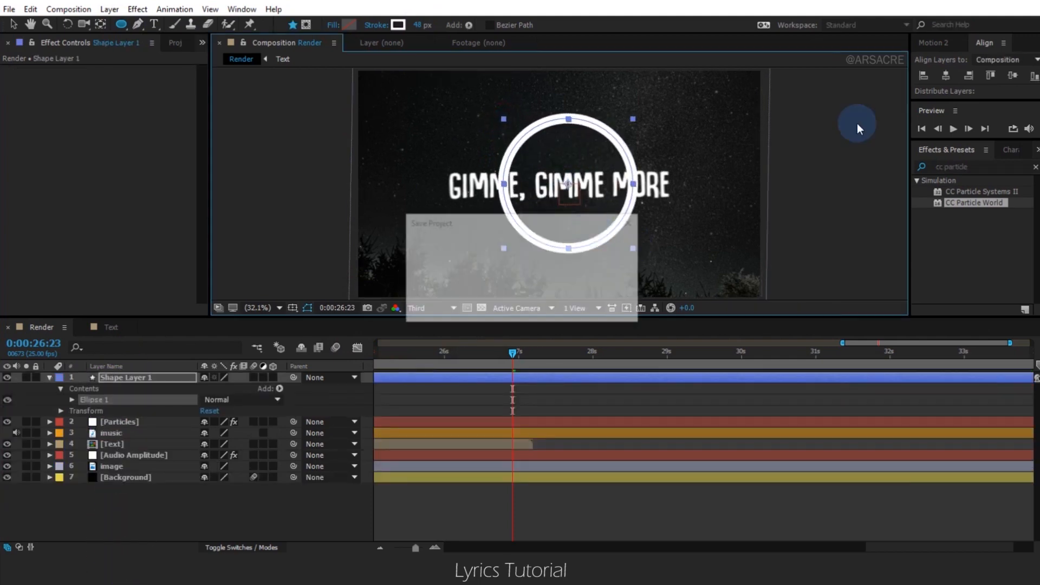
pyautogui.click(946, 76)
pyautogui.click(1013, 76)
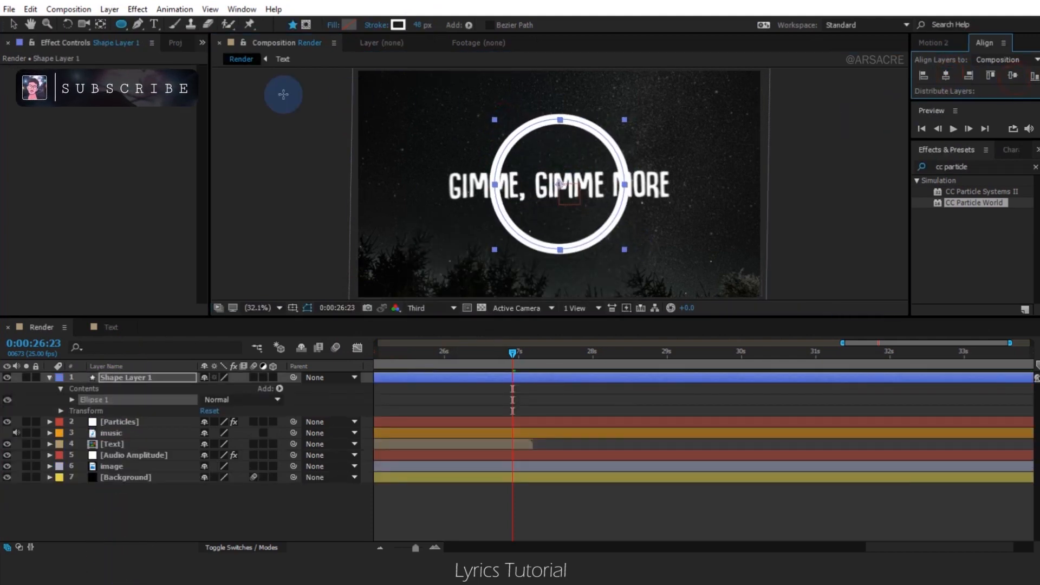
pyautogui.click(243, 9)
pyautogui.click(242, 9)
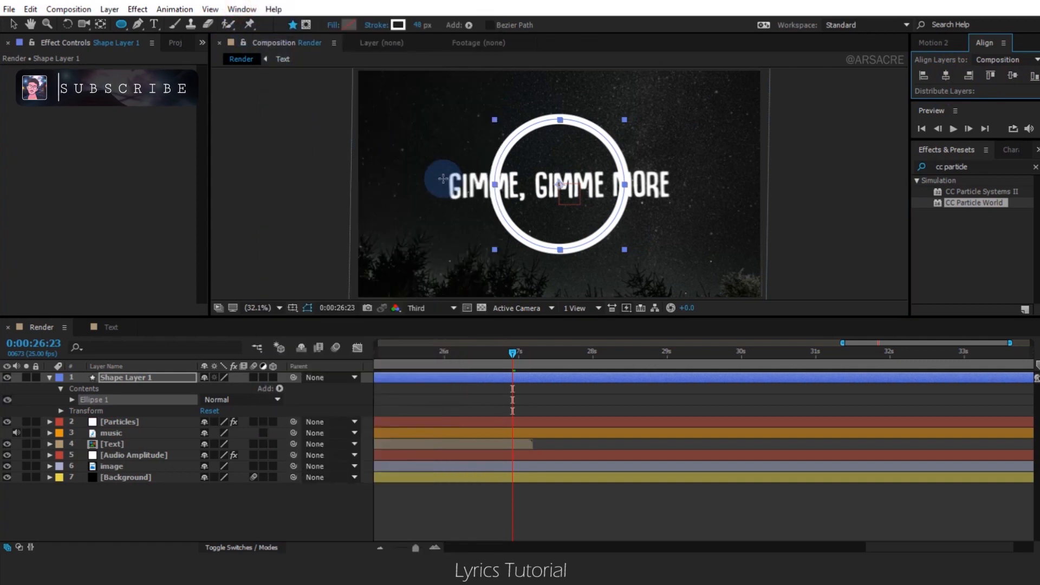
pyautogui.moveTo(561, 186); pyautogui.dragTo(559, 186)
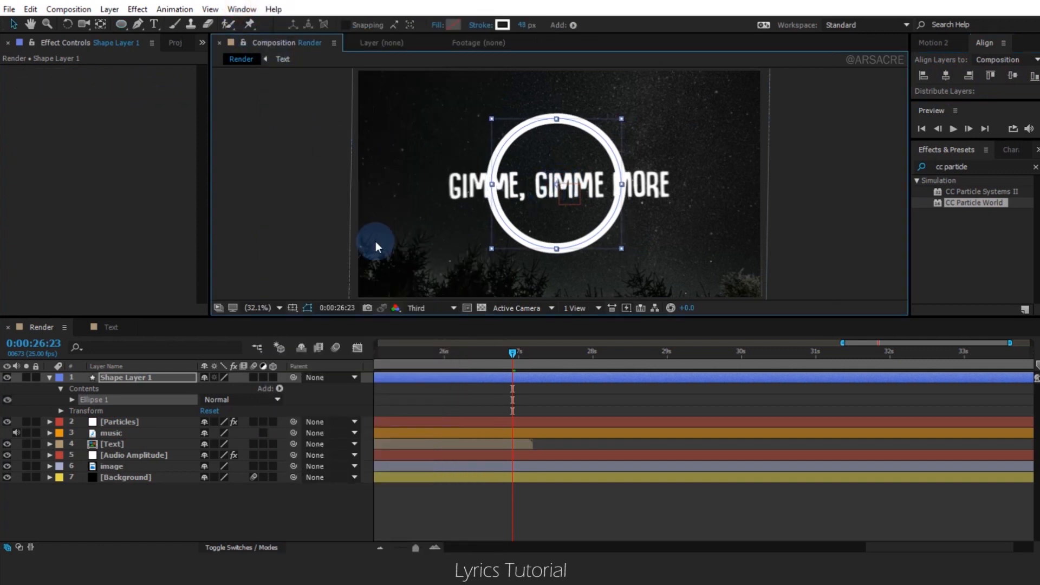
# Add keyframes for the circle's stroke width and scale at 0:00:26:23 and show only the animated properties
pyautogui.click(70, 400)
pyautogui.click(83, 422)
pyautogui.click(145, 467)
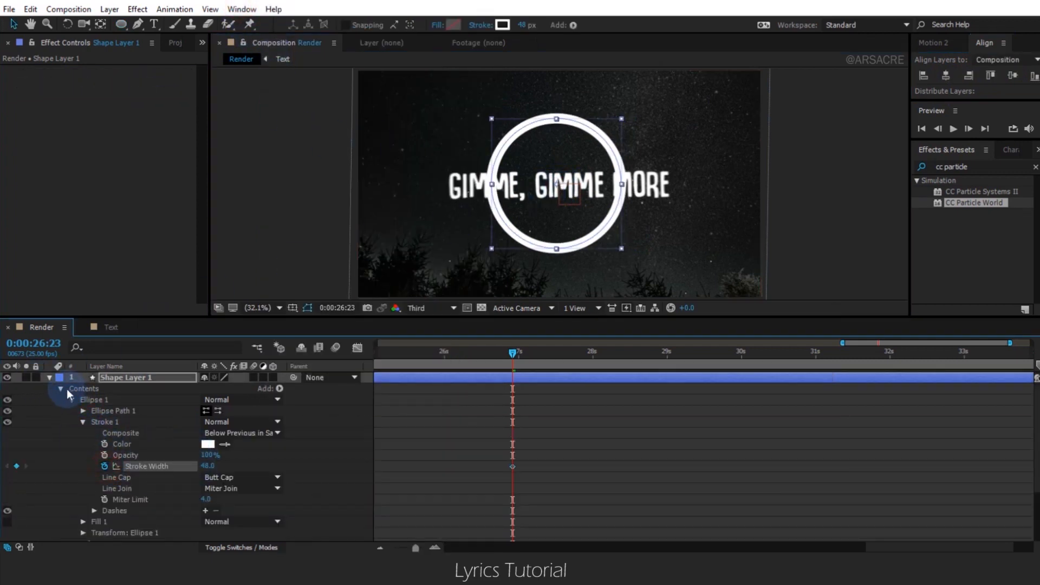
pyautogui.click(49, 378)
pyautogui.press('s')
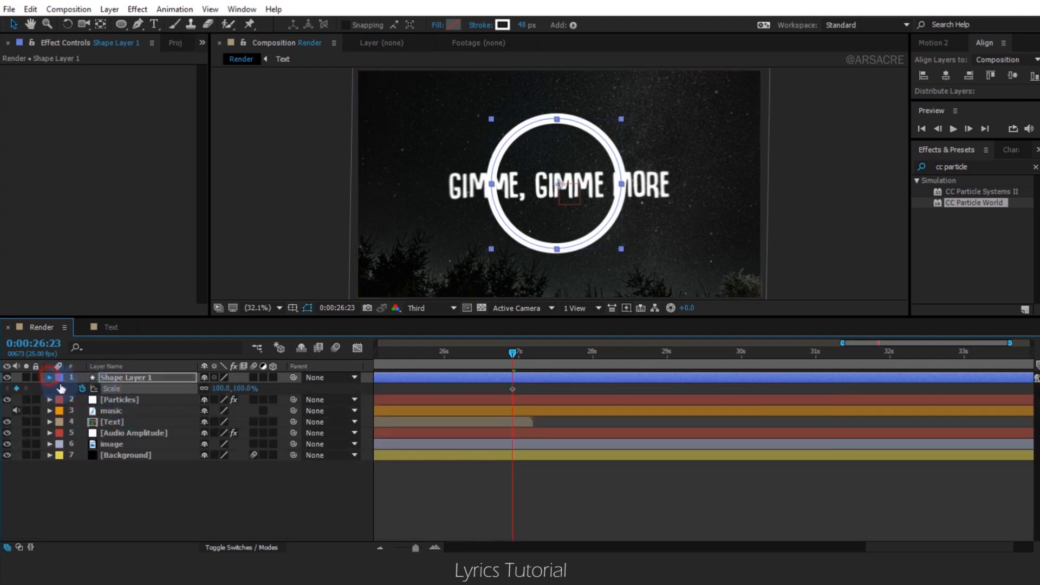
pyautogui.press('u')
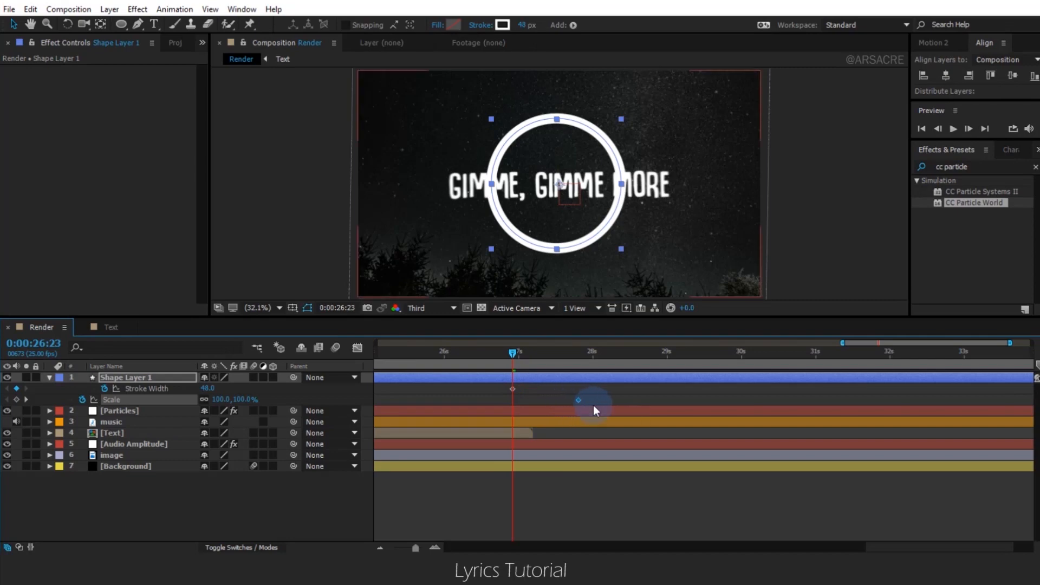
# Set the circle's scale to 0% at 0:00:26:23
pyautogui.click(244, 399)
pyautogui.write('0')
pyautogui.press('Return')
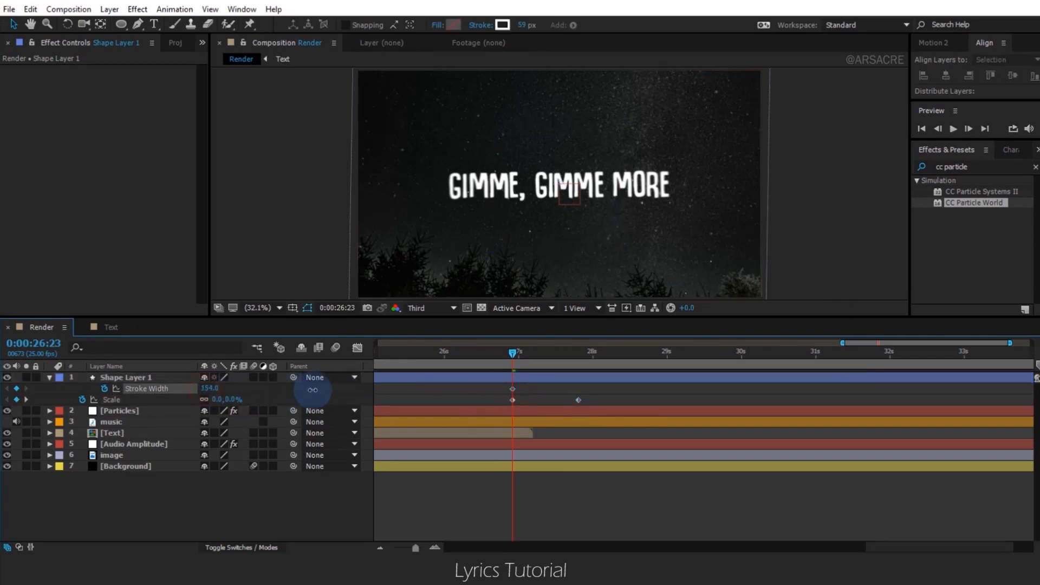
# Animate the circle's stroke width from 684 at 0:00:26:23 to 0 at 0:00:27:20
pyautogui.click(519, 377)
pyautogui.press('space')
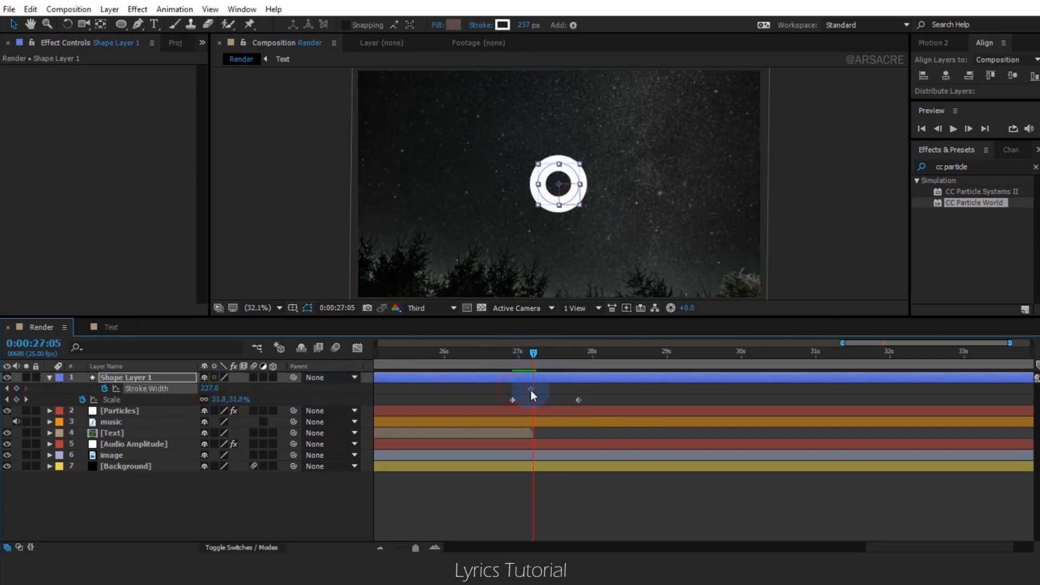
pyautogui.moveTo(213, 394); pyautogui.dragTo(252, 392)
pyautogui.moveTo(529, 389); pyautogui.dragTo(512, 386)
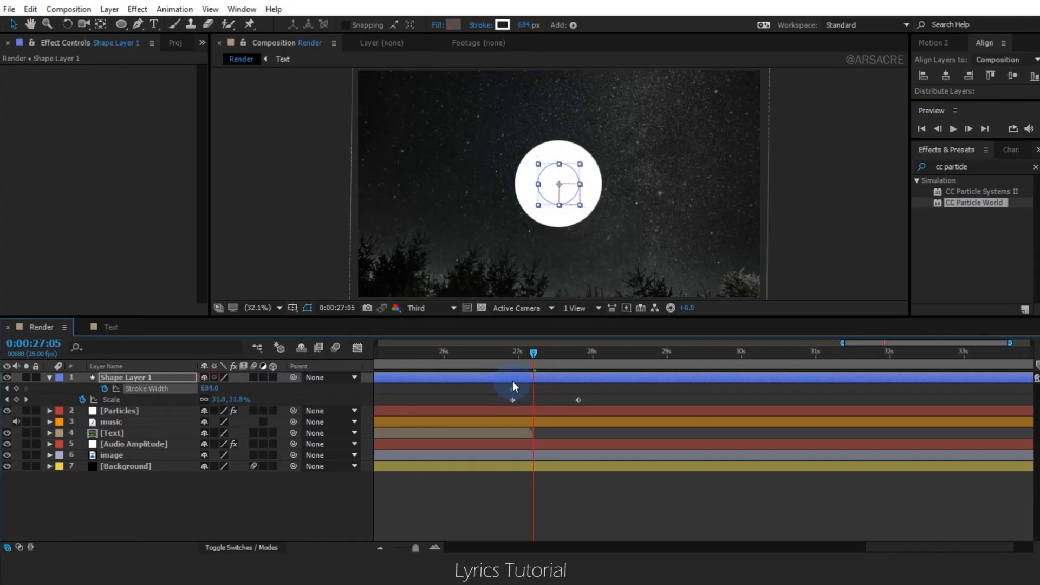
pyautogui.click(574, 360)
pyautogui.press('Return')
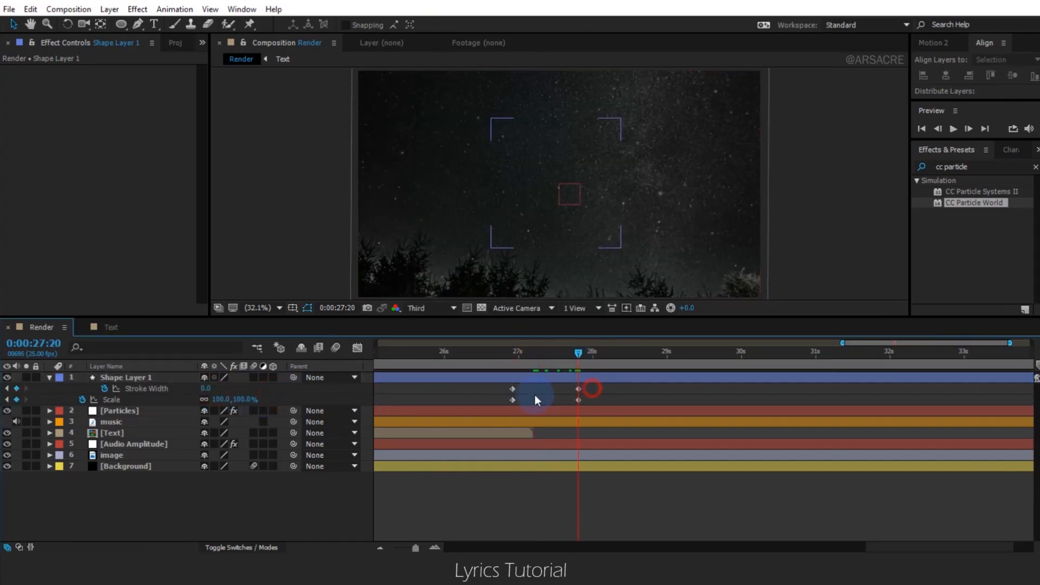
# Shape the circle's stroke width and scale speed curves for a fast start and slow finish, with about 97% influence into the end keyframes
pyautogui.click(358, 347)
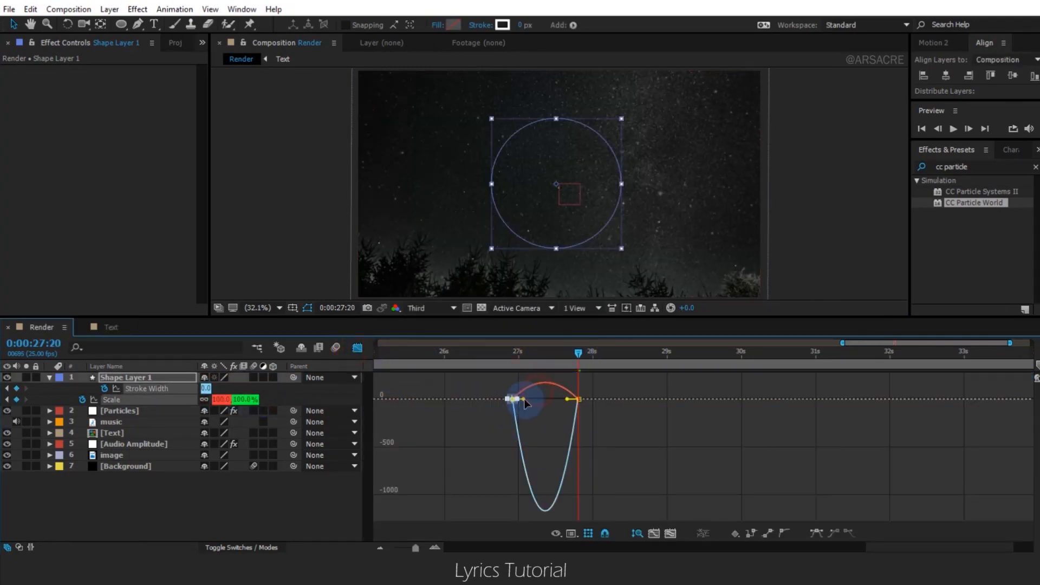
pyautogui.moveTo(521, 401); pyautogui.dragTo(599, 399)
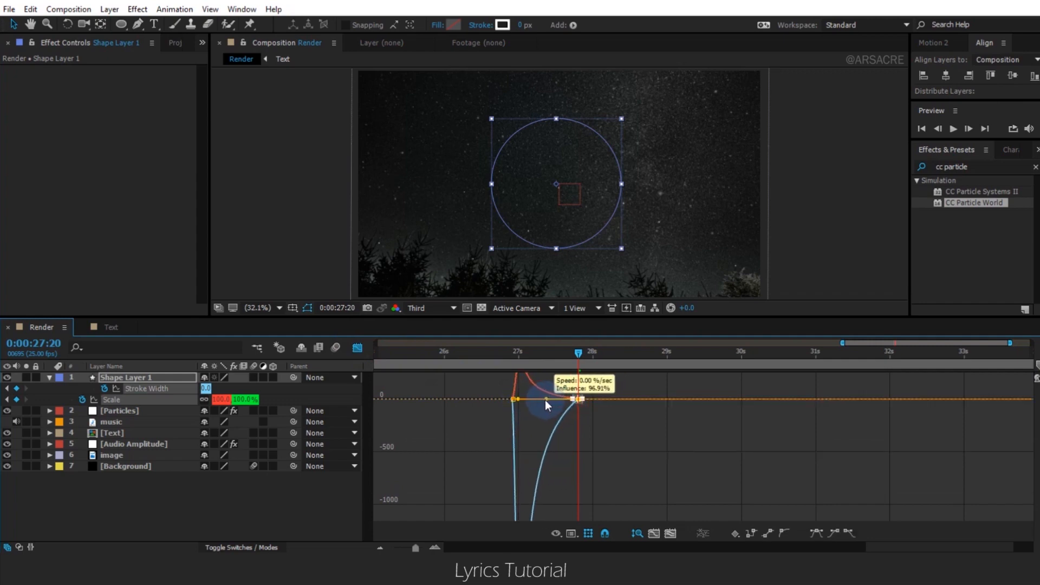
pyautogui.moveTo(467, 356)
pyautogui.mouseDown()
pyautogui.moveTo(580, 359)
pyautogui.moveTo(525, 356)
pyautogui.mouseUp()
pyautogui.hotkey('shift', 'F3')
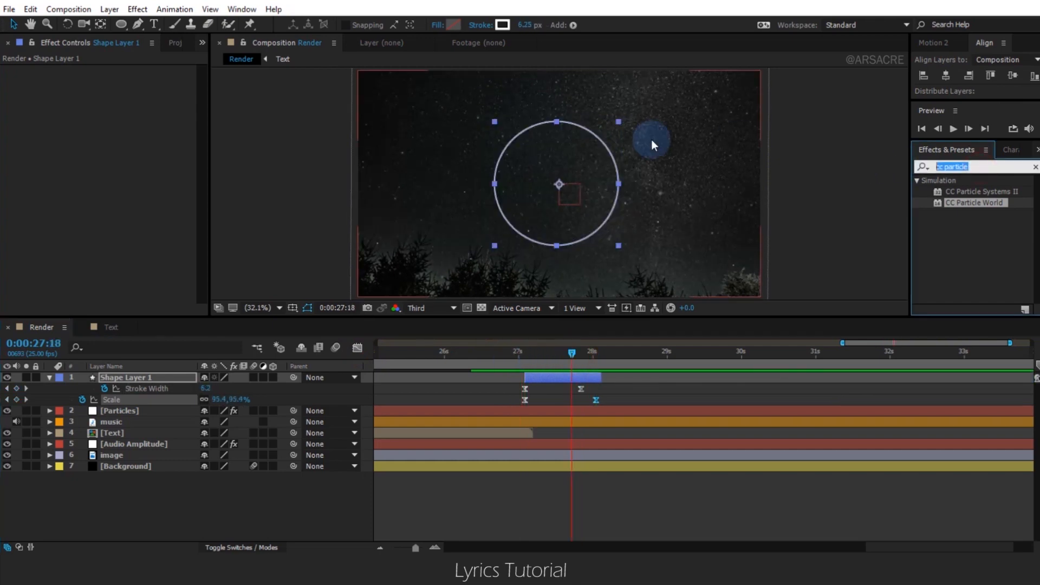
# Apply the Turbulent Displace effect to the circle's shape layer
pyautogui.write('turb')
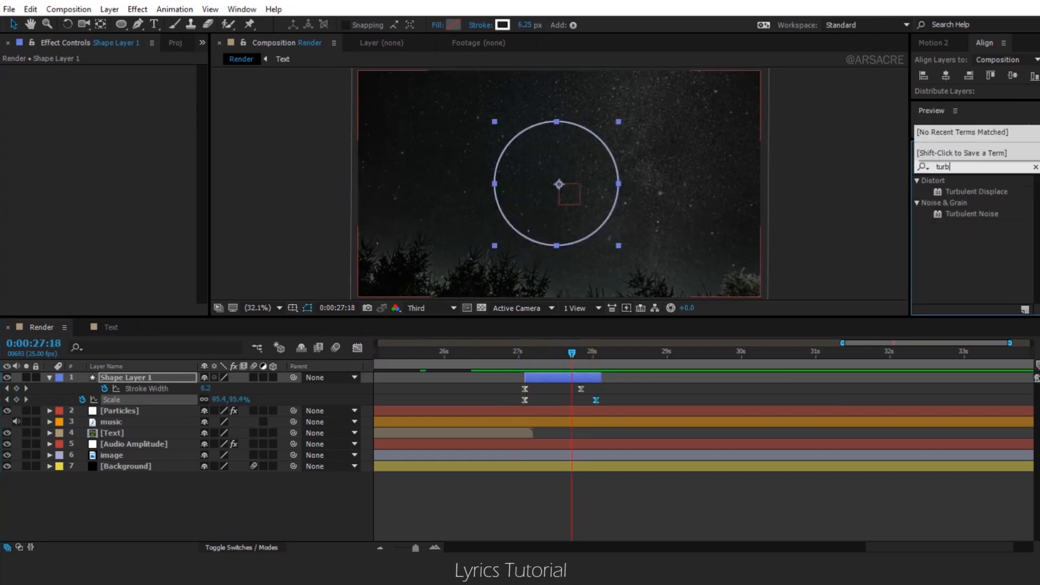
pyautogui.write('u')
pyautogui.moveTo(989, 196)
pyautogui.mouseDown()
pyautogui.moveTo(743, 262)
pyautogui.moveTo(575, 380)
pyautogui.moveTo(561, 356)
pyautogui.mouseUp()
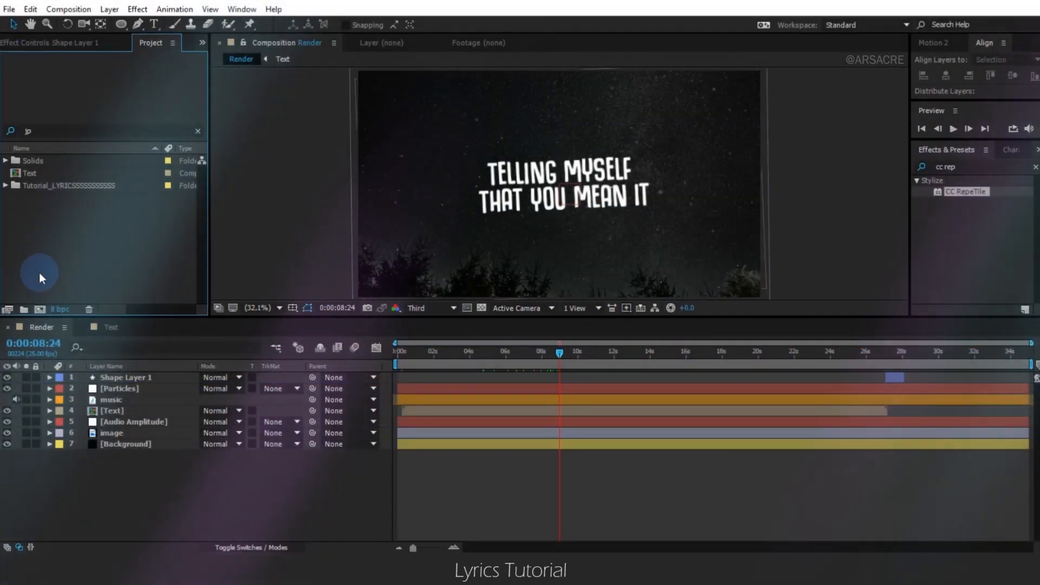
# Create a composition named Animated Background at 1920 × 1080 px, 25 fps, with a duration of 0:00:35:01
pyautogui.click(40, 308)
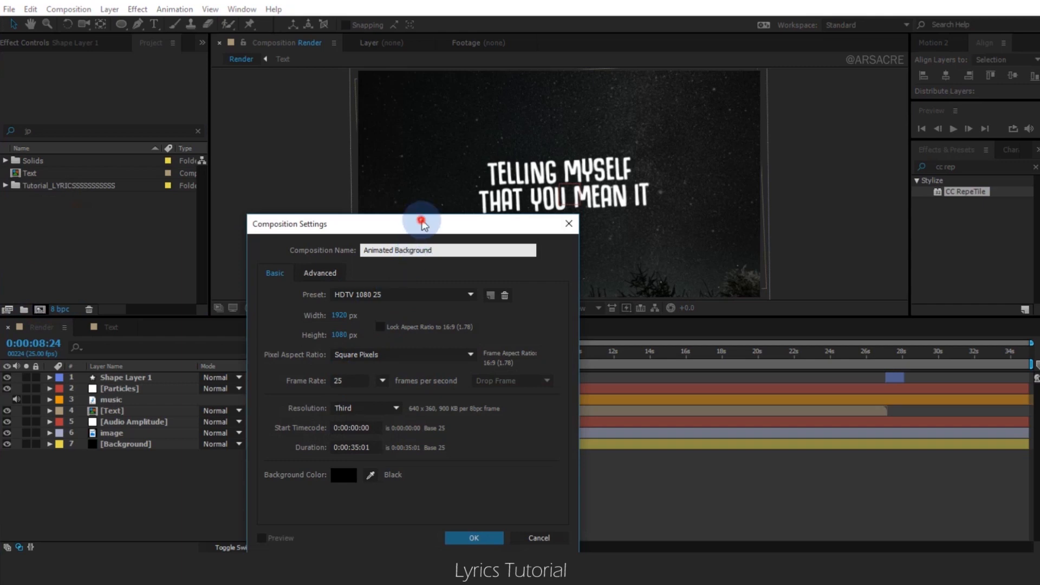
pyautogui.moveTo(421, 222); pyautogui.dragTo(437, 127)
pyautogui.click(484, 440)
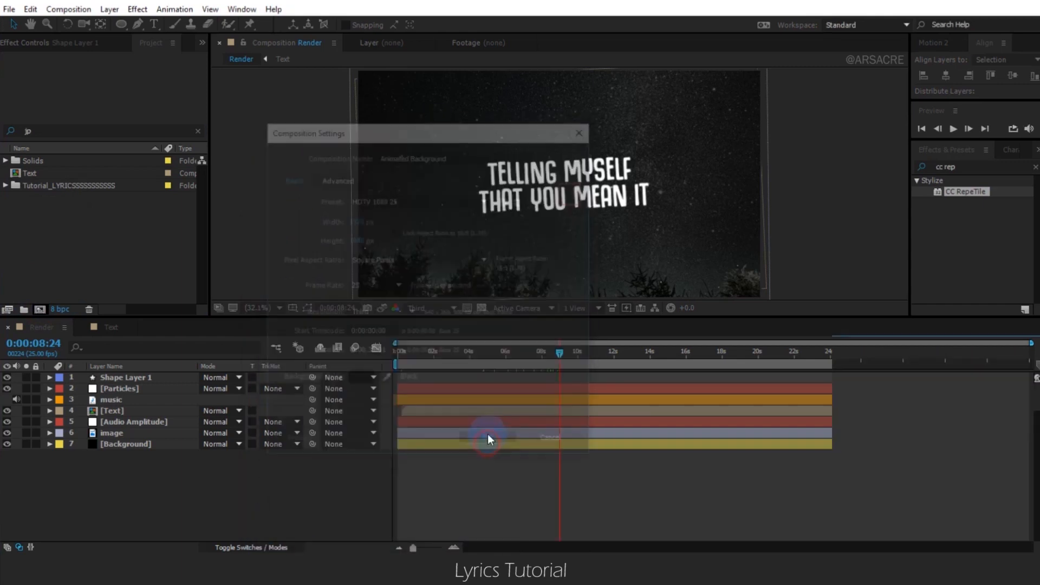
pyautogui.click(345, 400)
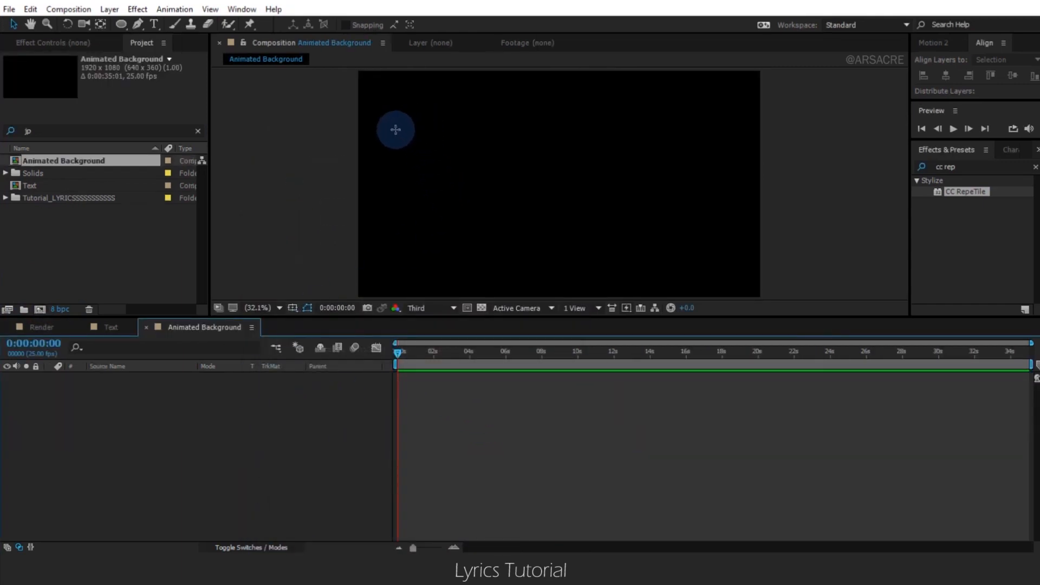
# Draw a light blue circle with a 0 px stroke near the frame's upper-left corner and center its anchor point
pyautogui.press('q')
pyautogui.click(417, 25)
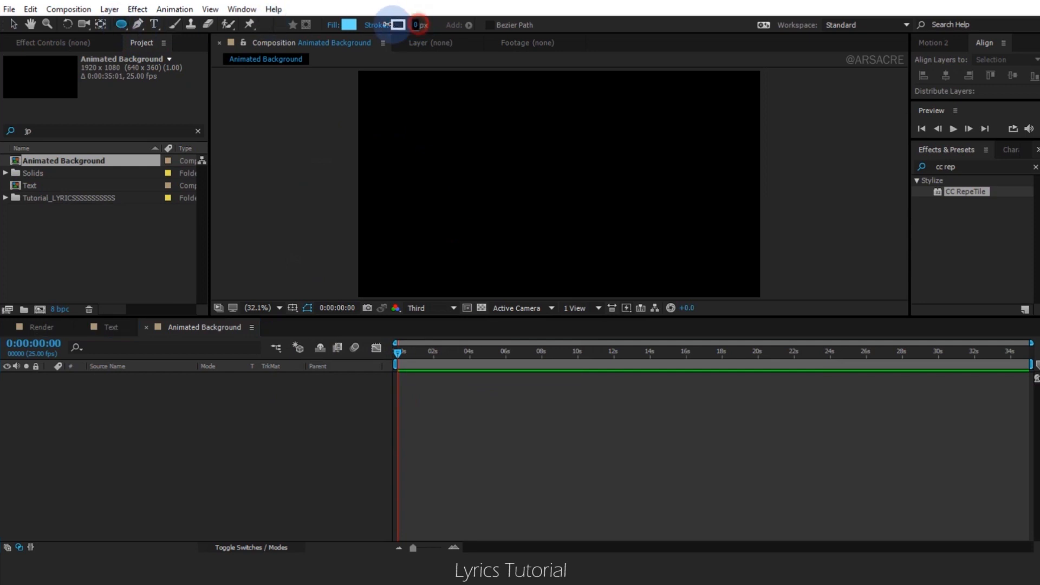
pyautogui.moveTo(390, 101); pyautogui.dragTo(408, 112)
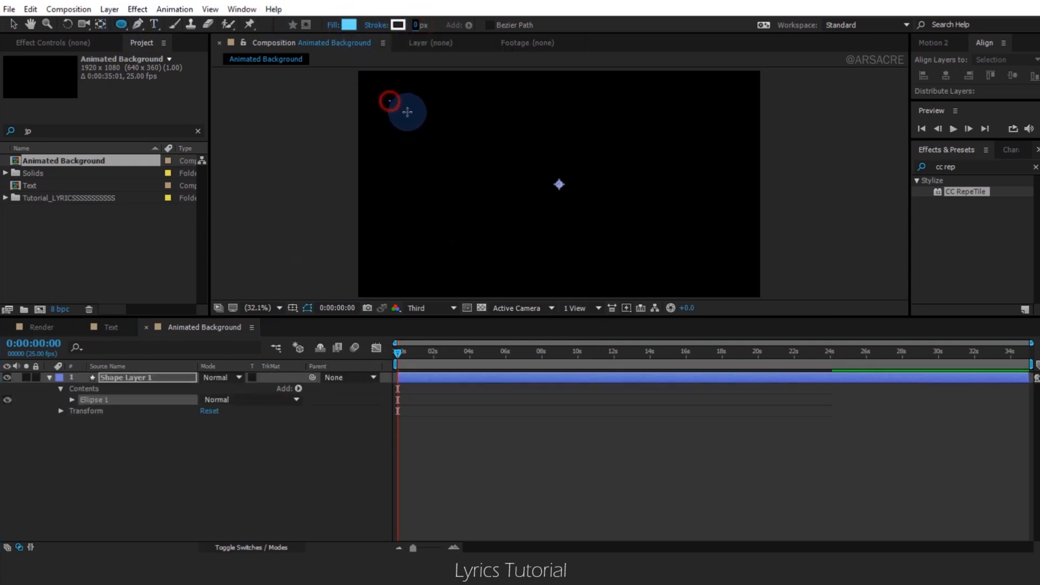
pyautogui.moveTo(443, 147)
pyautogui.mouseDown()
pyautogui.moveTo(398, 194)
pyautogui.moveTo(413, 205)
pyautogui.mouseUp()
pyautogui.keyDown('ctrl'); pyautogui.doubleClick(100, 24); pyautogui.keyUp('ctrl')
# Duplicate the blue circle as a smaller copy beneath it and change the copy's fill to purple
pyautogui.click(130, 383)
pyautogui.hotkey('ctrl', 'd')
pyautogui.click(453, 26)
pyautogui.moveTo(423, 446); pyautogui.dragTo(423, 414)
pyautogui.click(531, 379)
# Duplicate the purple circle, place the copy beside the large blue circle and change its fill to cyan
pyautogui.hotkey('ctrl', 'd')
pyautogui.moveTo(399, 192); pyautogui.dragTo(473, 124)
pyautogui.click(453, 25)
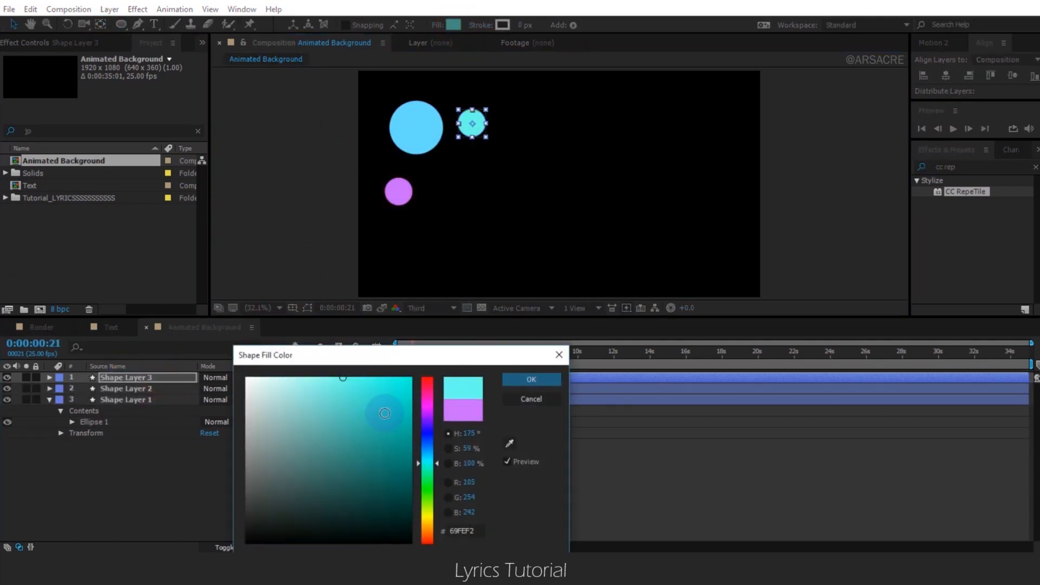
pyautogui.moveTo(424, 458); pyautogui.dragTo(423, 448)
pyautogui.click(532, 379)
# Add two more circle copies, a small cyan one near the upper edge and a large right-hand one filled with the sampled blue
pyautogui.hotkey('ctrl', 'd')
pyautogui.moveTo(472, 123); pyautogui.dragTo(765, 197)
pyautogui.hotkey('ctrl', 'd')
pyautogui.click(453, 25)
pyautogui.click(512, 445)
pyautogui.click(416, 128)
pyautogui.click(531, 379)
# Duplicate the large right-hand circle as a smaller copy below it and sample the purple circle's color as its fill
pyautogui.hotkey('ctrl', 'd')
pyautogui.moveTo(715, 277); pyautogui.dragTo(700, 263)
pyautogui.click(453, 25)
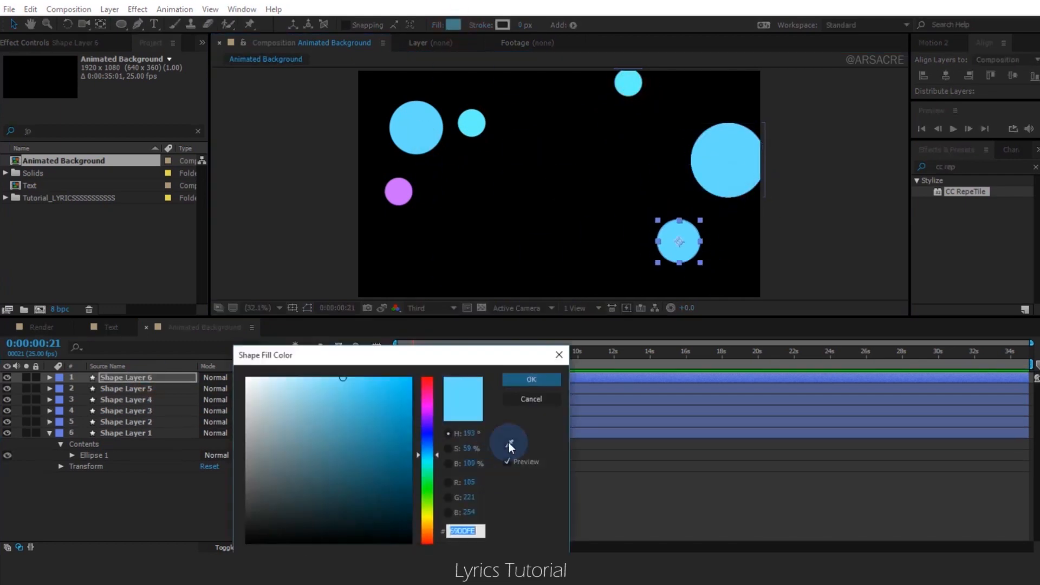
pyautogui.click(513, 445)
pyautogui.click(399, 192)
pyautogui.click(532, 379)
# Reposition the large blue circle and both small cyan circles along the frame's upper part
pyautogui.moveTo(426, 132); pyautogui.dragTo(411, 115)
pyautogui.moveTo(472, 124); pyautogui.dragTo(484, 115)
pyautogui.moveTo(628, 84); pyautogui.dragTo(625, 90)
# Pre-compose all six shape layers into a composition named circles, moving all attributes into it
pyautogui.click(113, 432)
pyautogui.keyDown('shift'); pyautogui.click(135, 378); pyautogui.keyUp('shift')
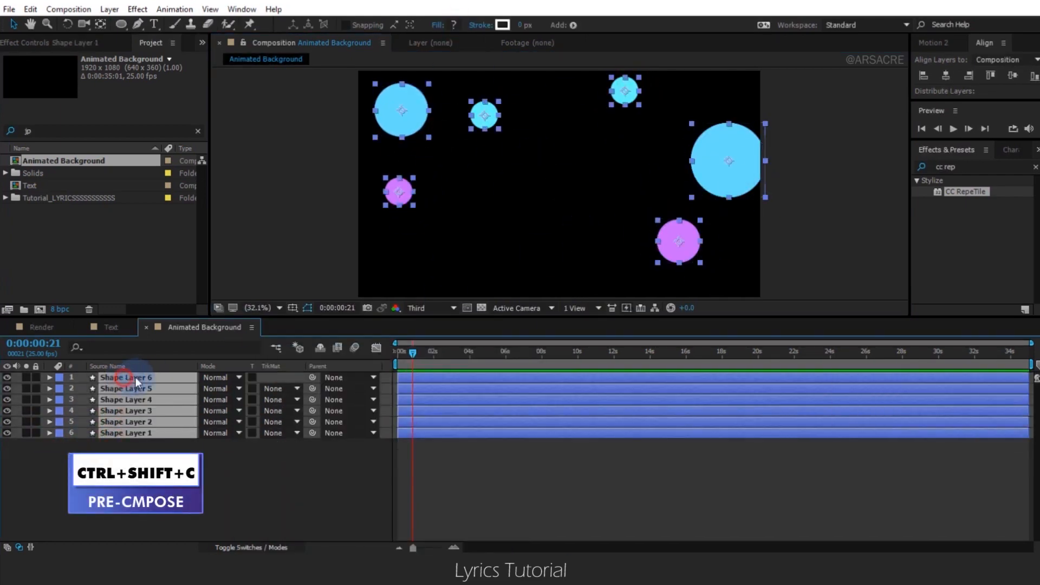
pyautogui.hotkey('ctrl', 'shift', 'c')
pyautogui.write('circles')
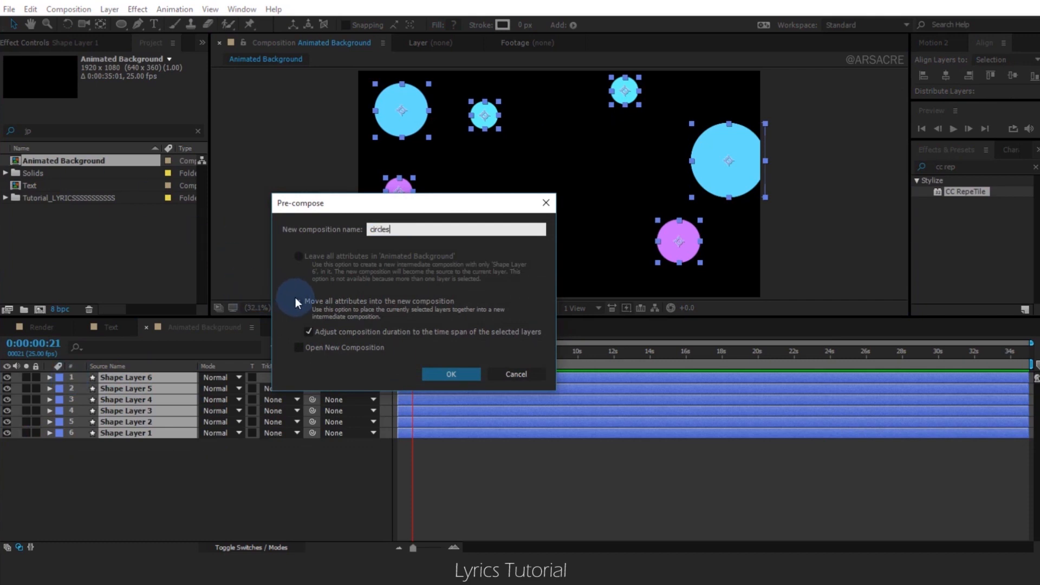
pyautogui.click(452, 375)
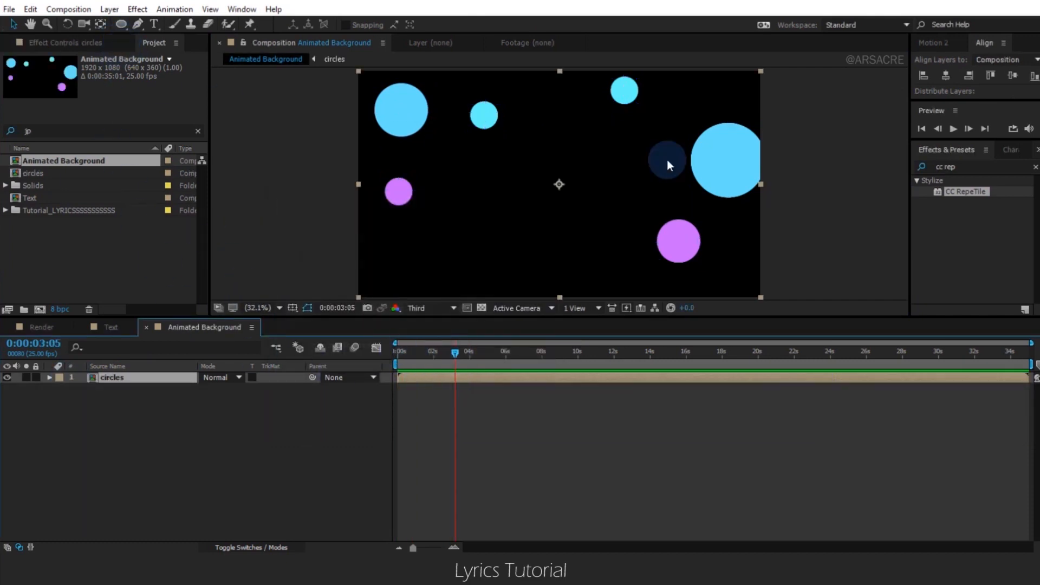
# Find the Directional Blur effect and apply it to the circles layer
pyautogui.click(968, 166)
pyautogui.click(1036, 168)
pyautogui.click(979, 164)
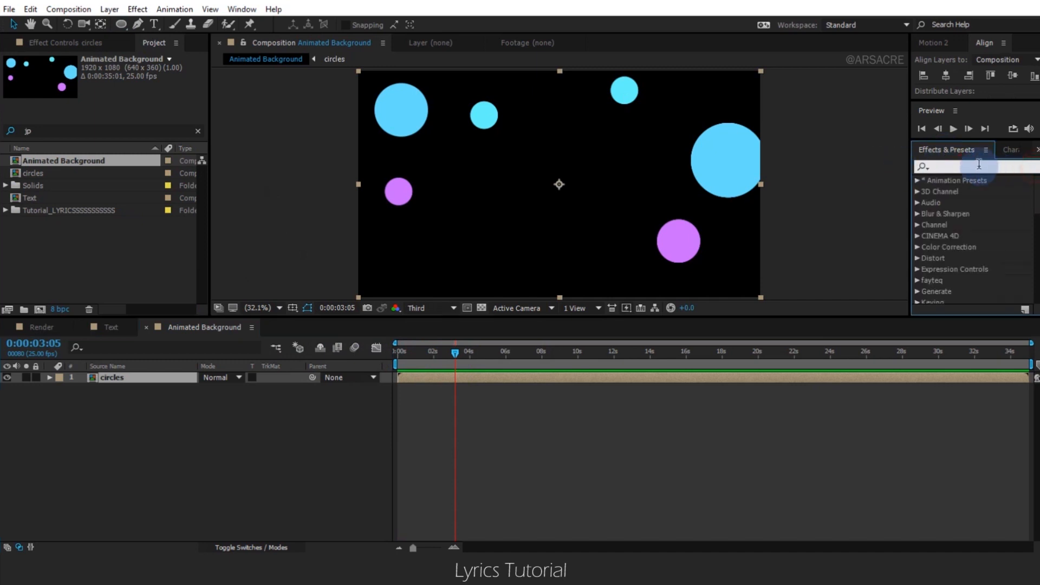
pyautogui.write('directional blur')
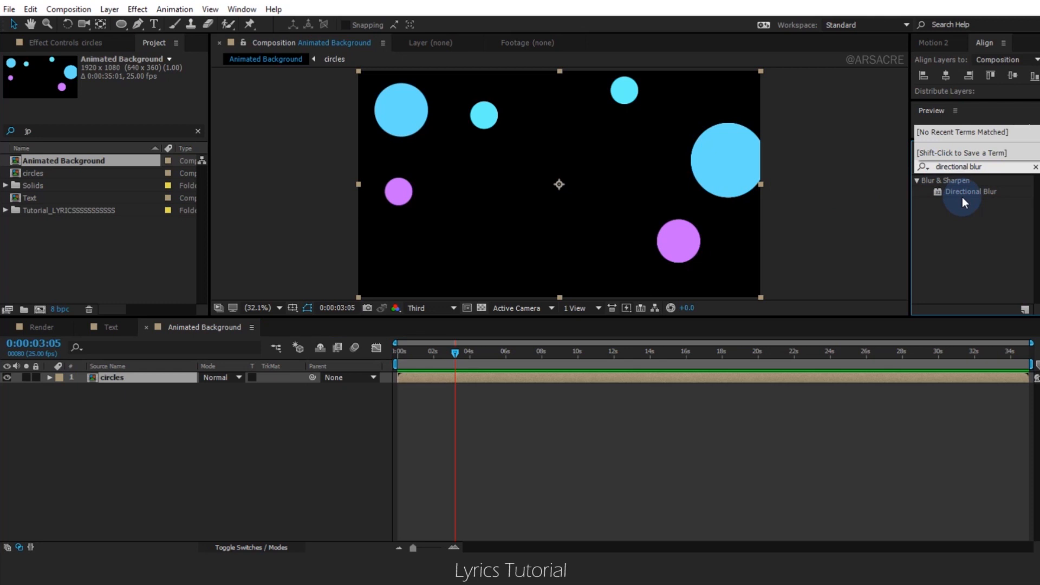
pyautogui.moveTo(965, 194); pyautogui.dragTo(494, 380)
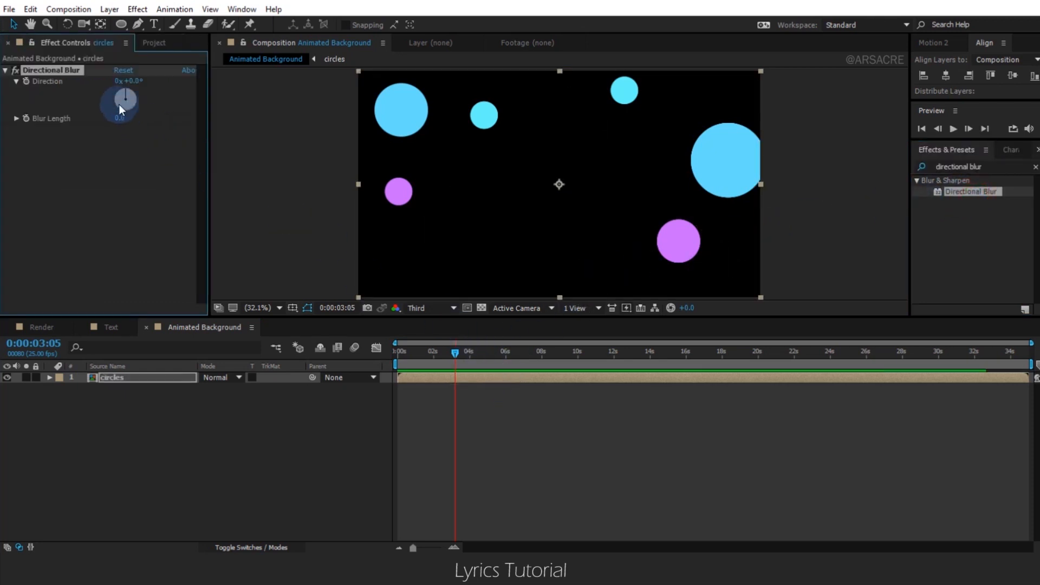
# Set the Directional Blur length to 903.7 and its direction to 33° so the circles form diagonal streaks
pyautogui.moveTo(130, 79); pyautogui.dragTo(460, 94)
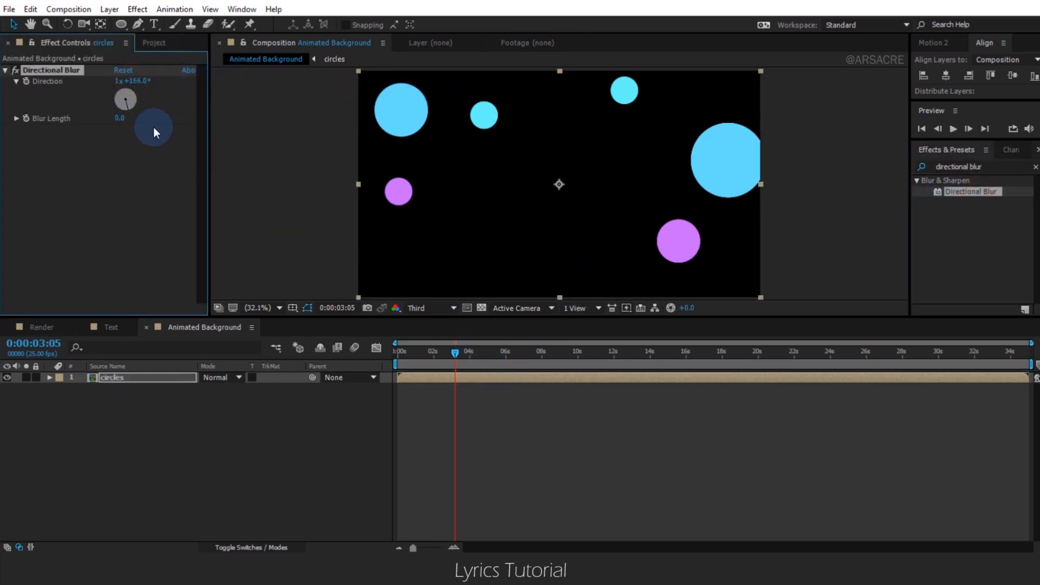
pyautogui.hotkey('ctrl', 'z')
pyautogui.moveTo(120, 118)
pyautogui.mouseDown()
pyautogui.moveTo(901, 106)
pyautogui.moveTo(641, 216)
pyautogui.moveTo(496, 372)
pyautogui.mouseUp()
pyautogui.moveTo(123, 118)
pyautogui.mouseDown()
pyautogui.moveTo(220, 251)
pyautogui.moveTo(105, 120)
pyautogui.mouseUp()
pyautogui.click(991, 163)
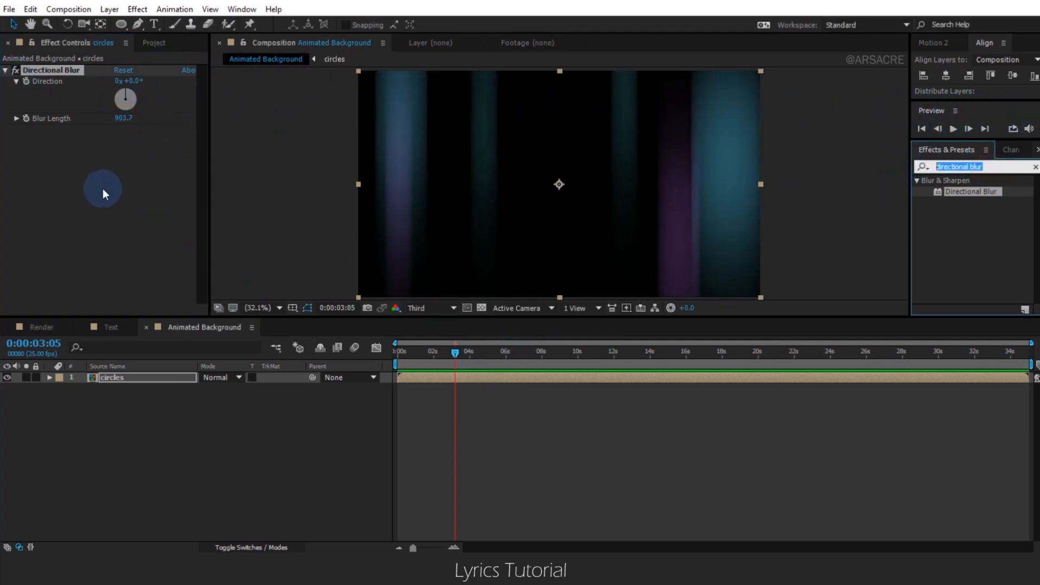
pyautogui.moveTo(131, 80)
pyautogui.mouseDown()
pyautogui.moveTo(157, 77)
pyautogui.moveTo(147, 77)
pyautogui.mouseUp()
pyautogui.moveTo(399, 352); pyautogui.dragTo(429, 362)
# Apply Turbulent Displace to the circles layer with horizontal displacement and a size of 728
pyautogui.click(983, 167)
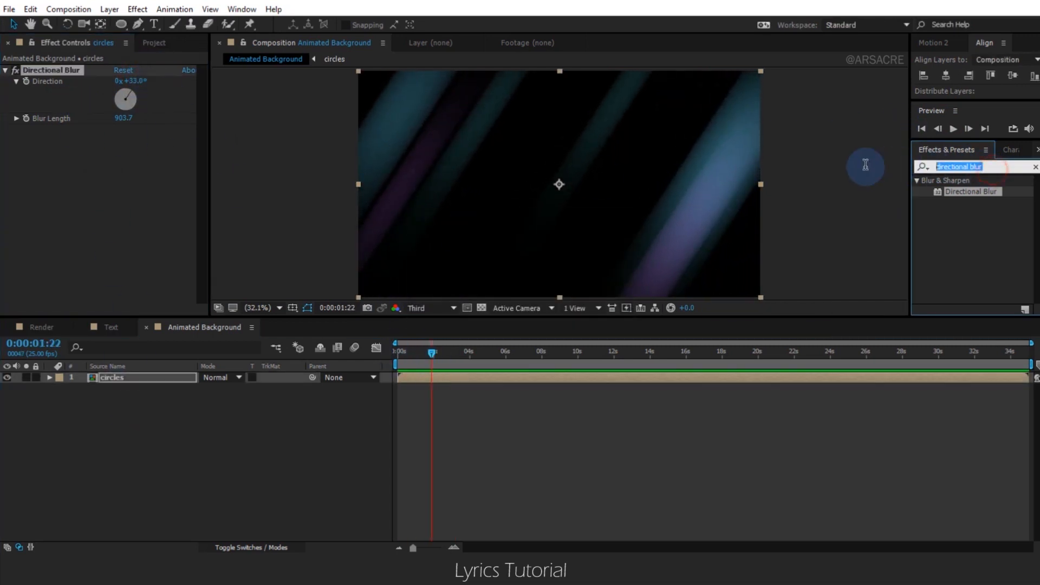
pyautogui.write('turbulent')
pyautogui.moveTo(970, 213); pyautogui.dragTo(539, 156)
pyautogui.click(154, 140)
pyautogui.click(186, 263)
pyautogui.moveTo(437, 353); pyautogui.dragTo(459, 355)
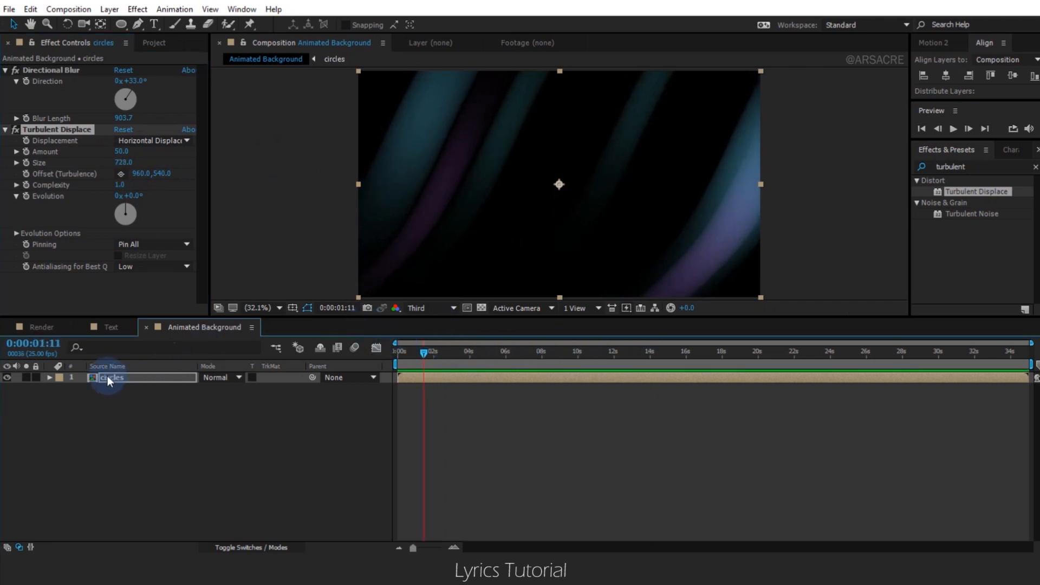
pyautogui.keyDown('ctrl'); pyautogui.click(6, 129); pyautogui.keyUp('ctrl')
# Apply Fast Blur to the circles layer with a blurriness of 54
pyautogui.click(983, 165)
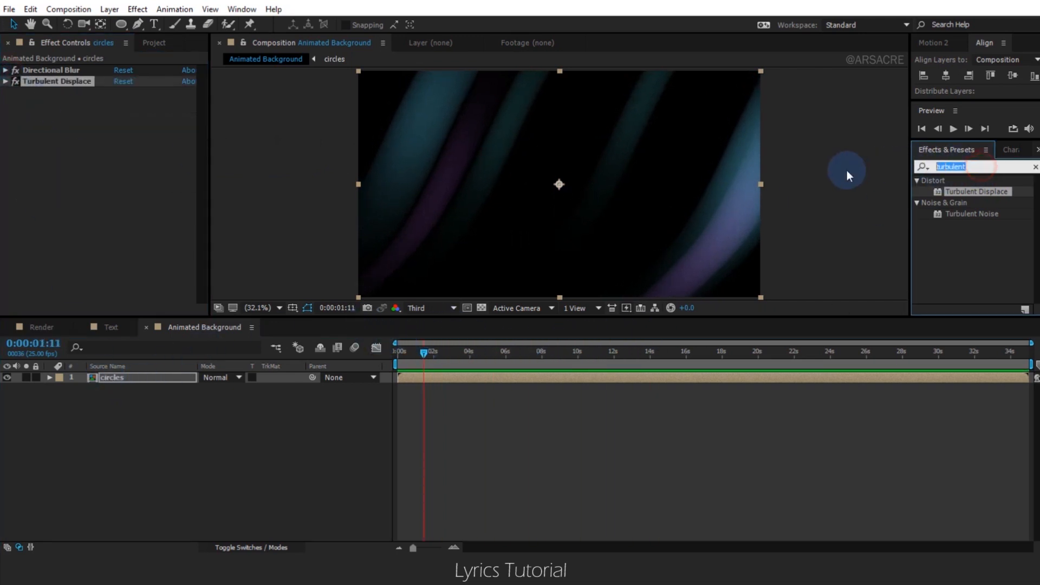
pyautogui.write('fast')
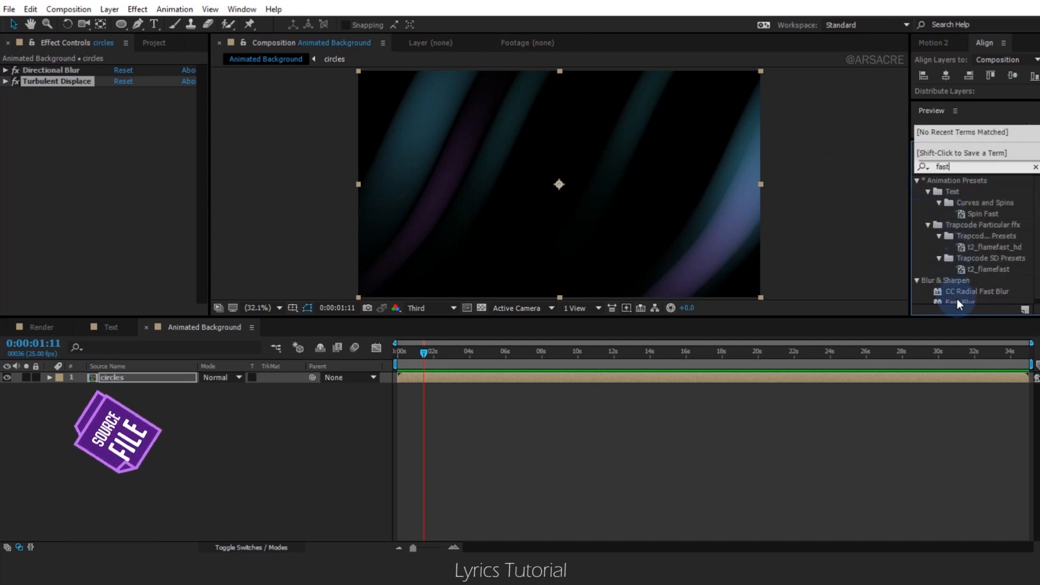
pyautogui.write(' blu')
pyautogui.moveTo(958, 201); pyautogui.dragTo(125, 158)
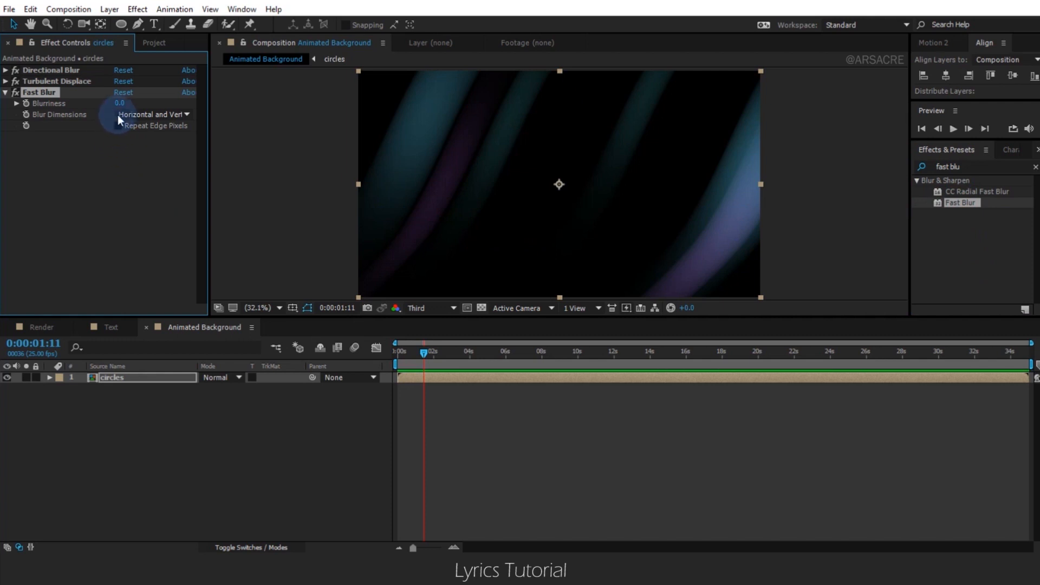
pyautogui.moveTo(156, 106); pyautogui.dragTo(162, 106)
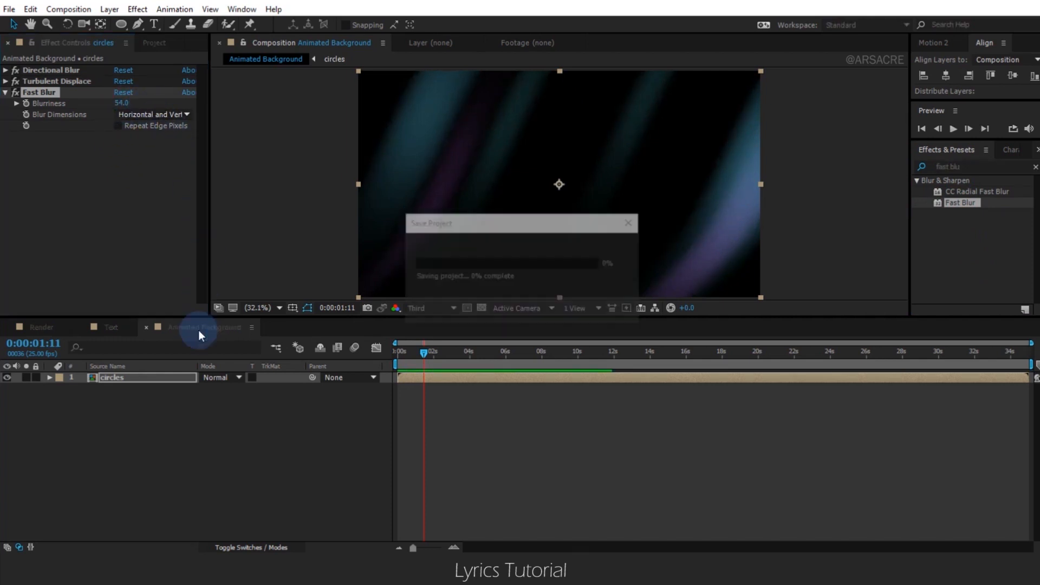
# Open the circles composition and add a null object to it
pyautogui.click(179, 408)
pyautogui.doubleClick(95, 377)
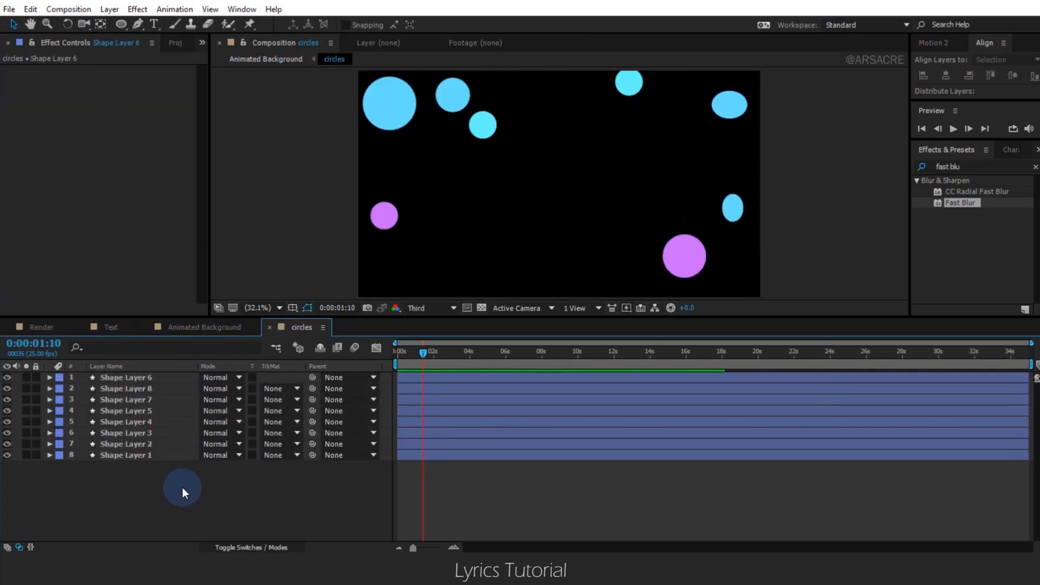
pyautogui.click(173, 487)
pyautogui.rightClick(386, 379)
pyautogui.moveTo(414, 387)
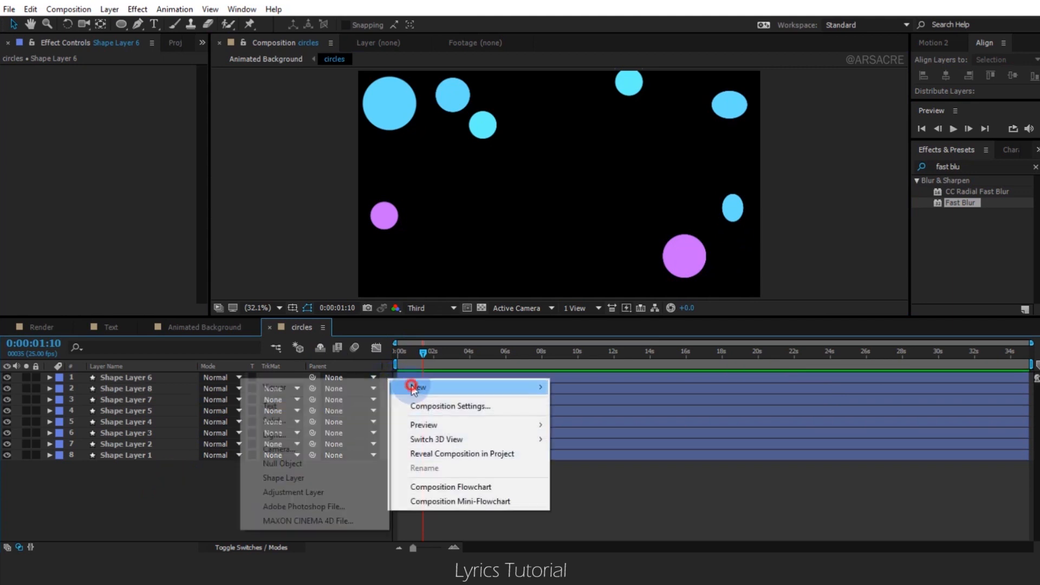
pyautogui.click(289, 464)
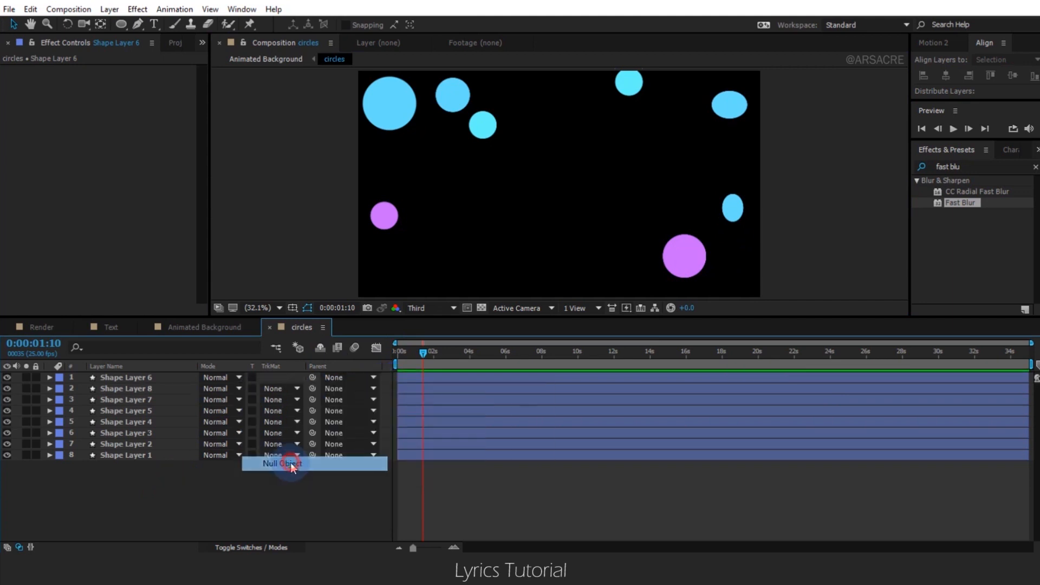
# Parent all eight shape layers to the null object
pyautogui.click(149, 390)
pyautogui.keyDown('shift'); pyautogui.click(139, 466); pyautogui.keyUp('shift')
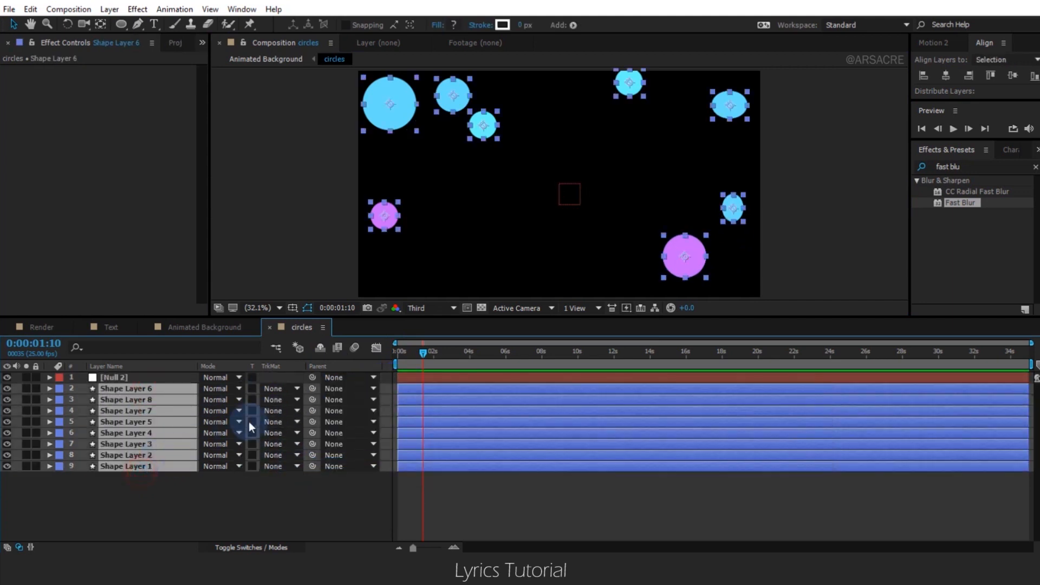
pyautogui.moveTo(200, 400); pyautogui.dragTo(130, 377)
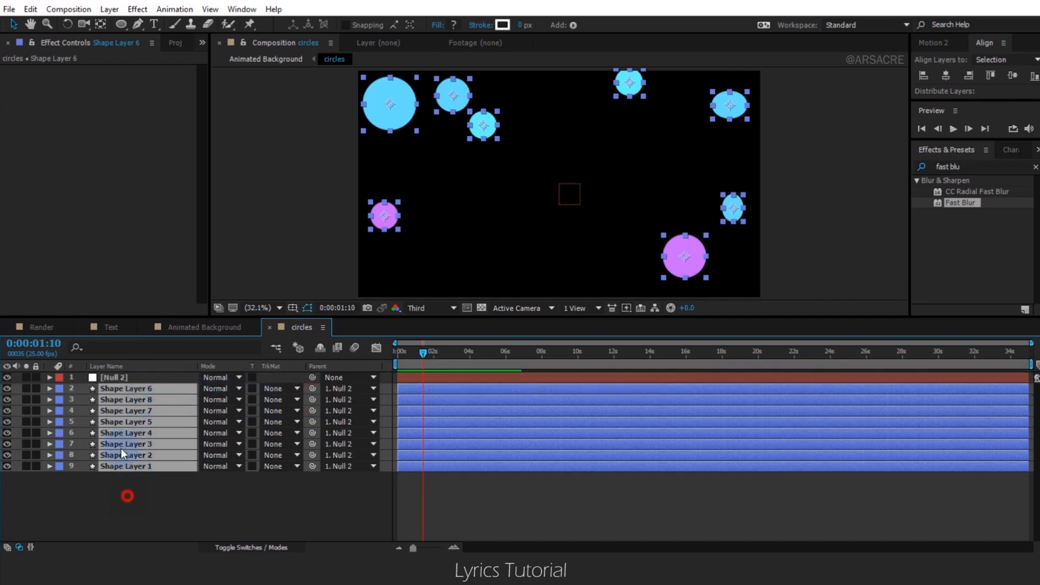
# Add the expression time*5 to the null object's rotation
pyautogui.click(117, 377)
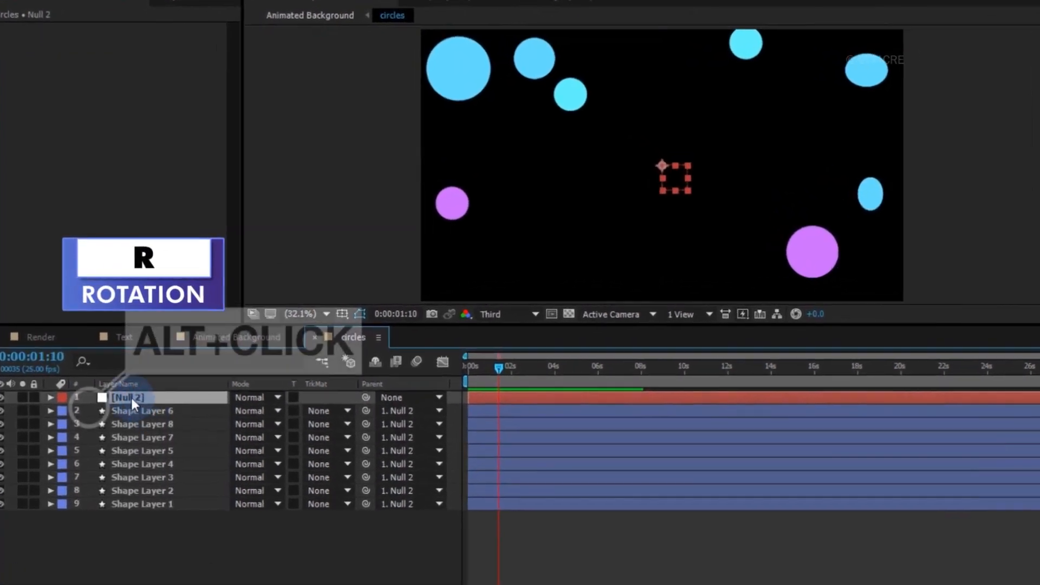
pyautogui.press('r')
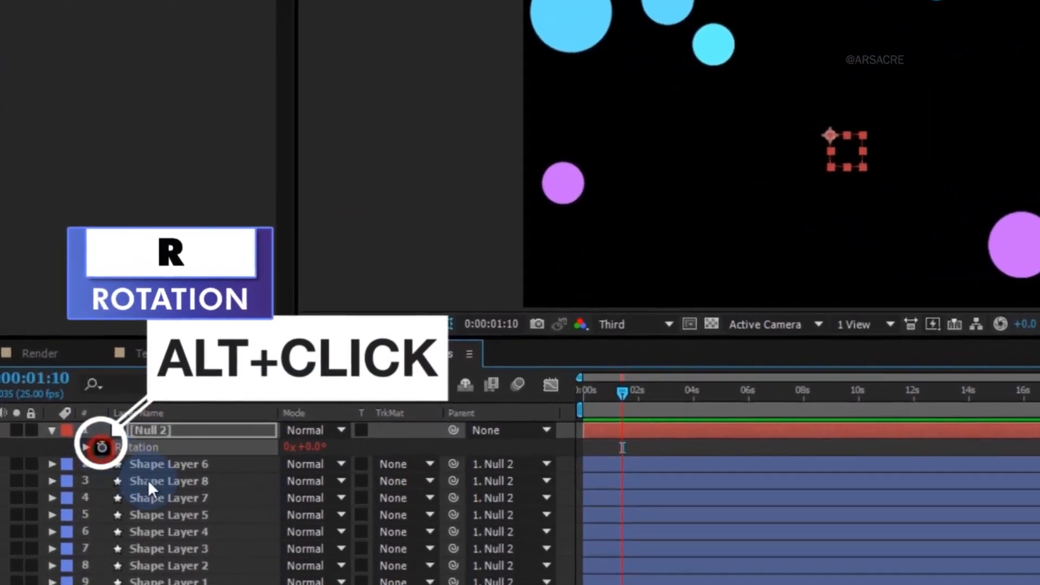
pyautogui.keyDown('alt'); pyautogui.click(89, 411); pyautogui.keyUp('alt')
pyautogui.write('time*5')
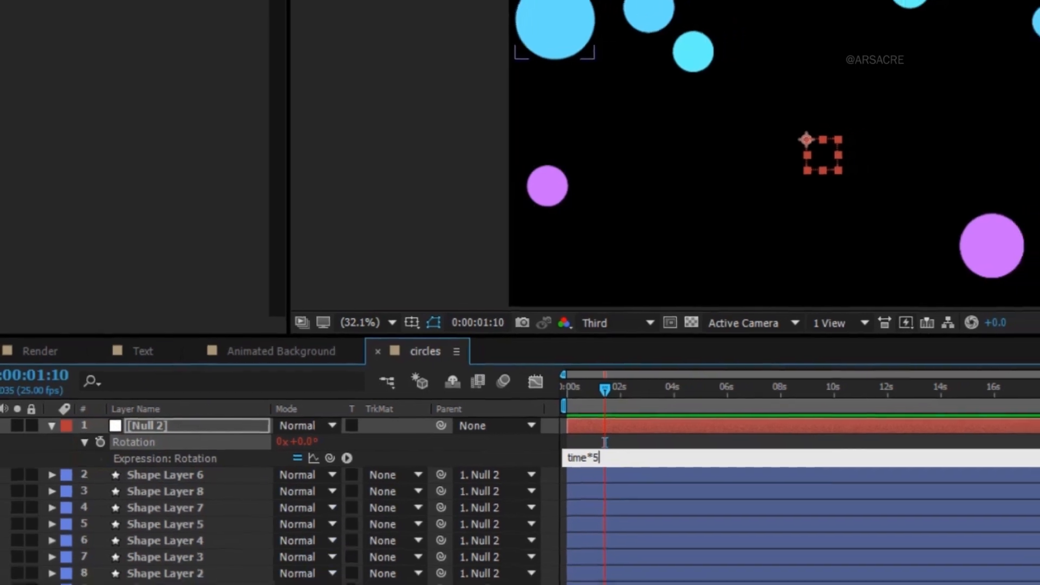
pyautogui.click(661, 467)
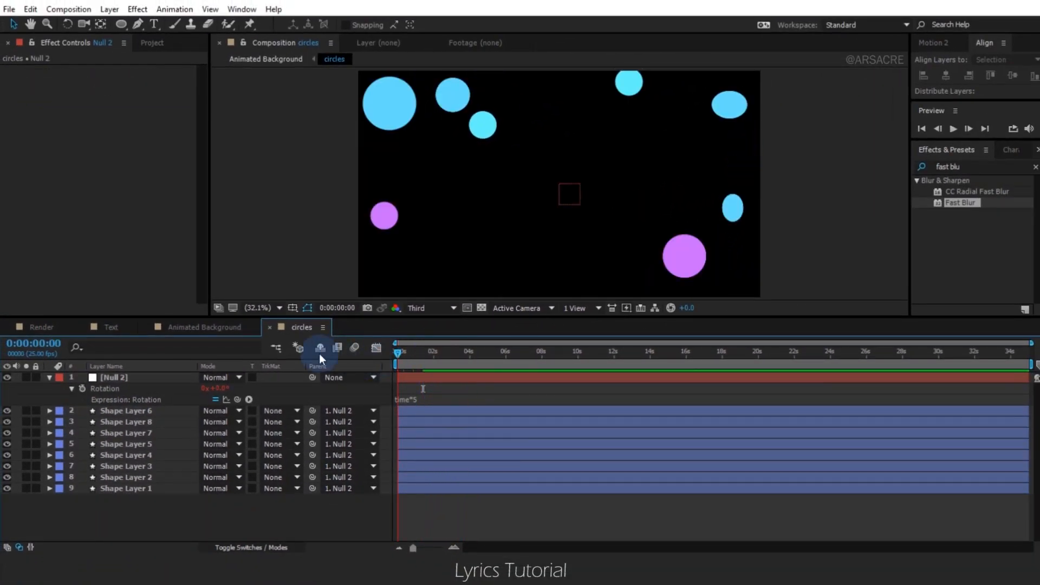
# Preview the moving light streaks in the Animated Background composition and collapse the Turbulent Displace settings
pyautogui.click(190, 327)
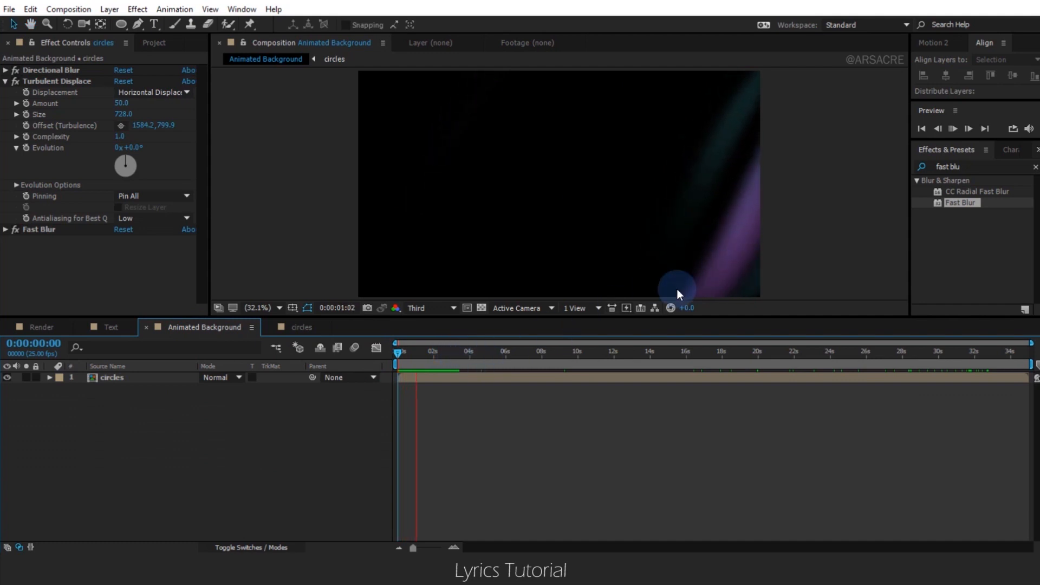
pyautogui.press('space')
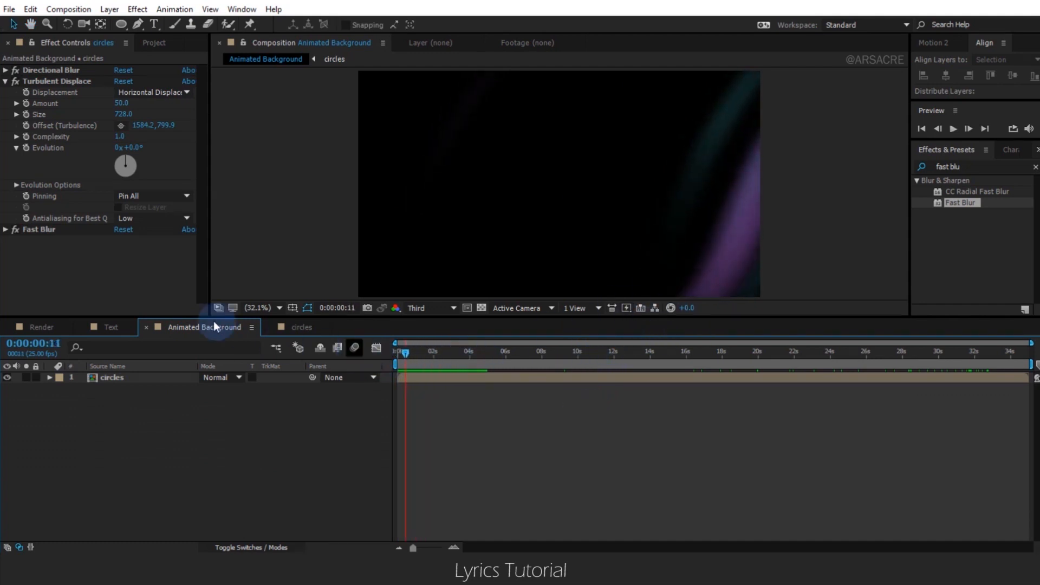
pyautogui.click(5, 81)
pyautogui.click(111, 306)
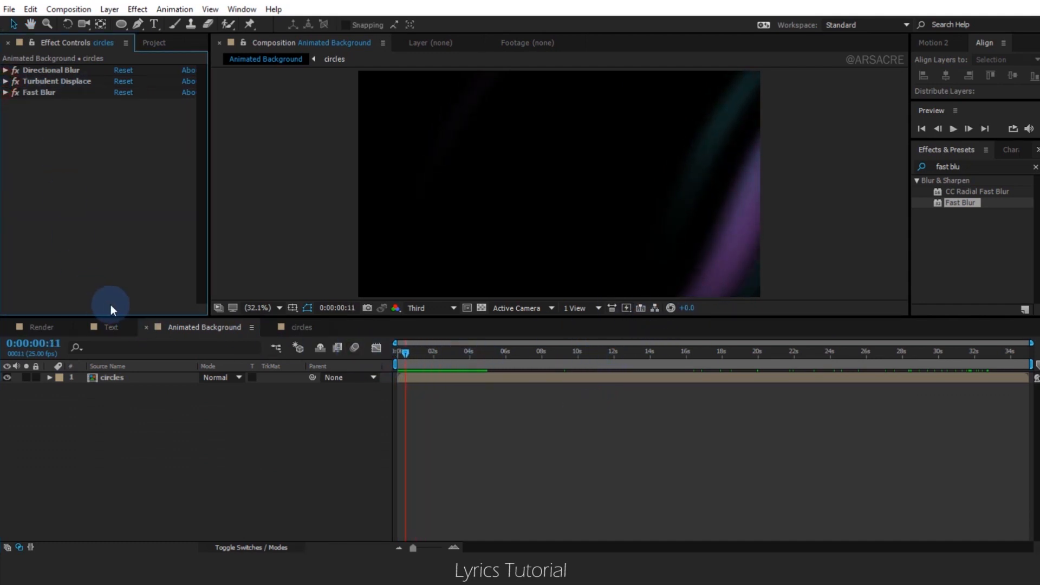
# Place the Animated Background composition at the top of the Render composition and set its blending mode to Add
pyautogui.click(61, 329)
pyautogui.click(143, 42)
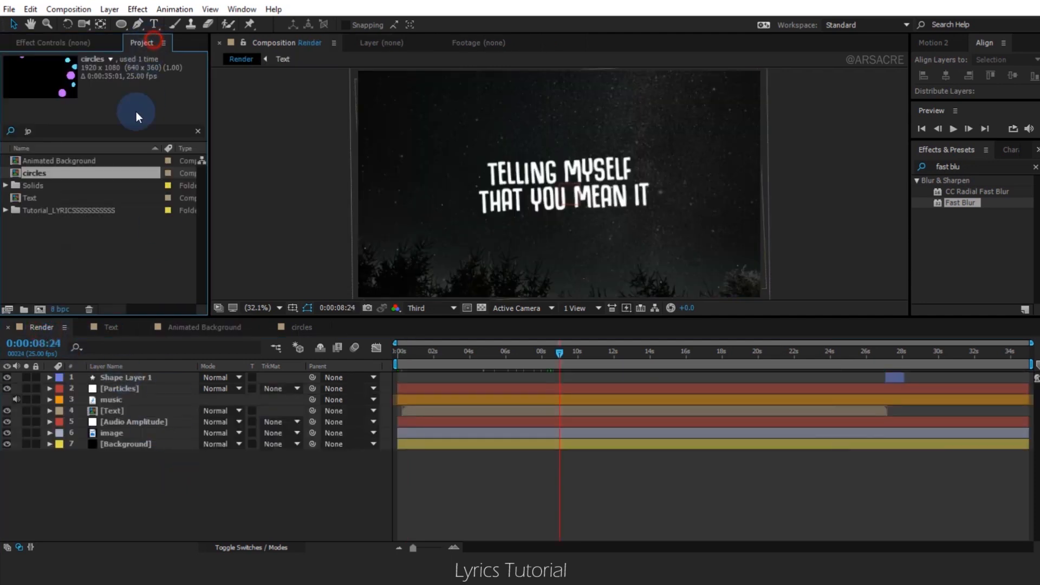
pyautogui.click(103, 276)
pyautogui.moveTo(69, 161); pyautogui.dragTo(125, 375)
pyautogui.click(217, 377)
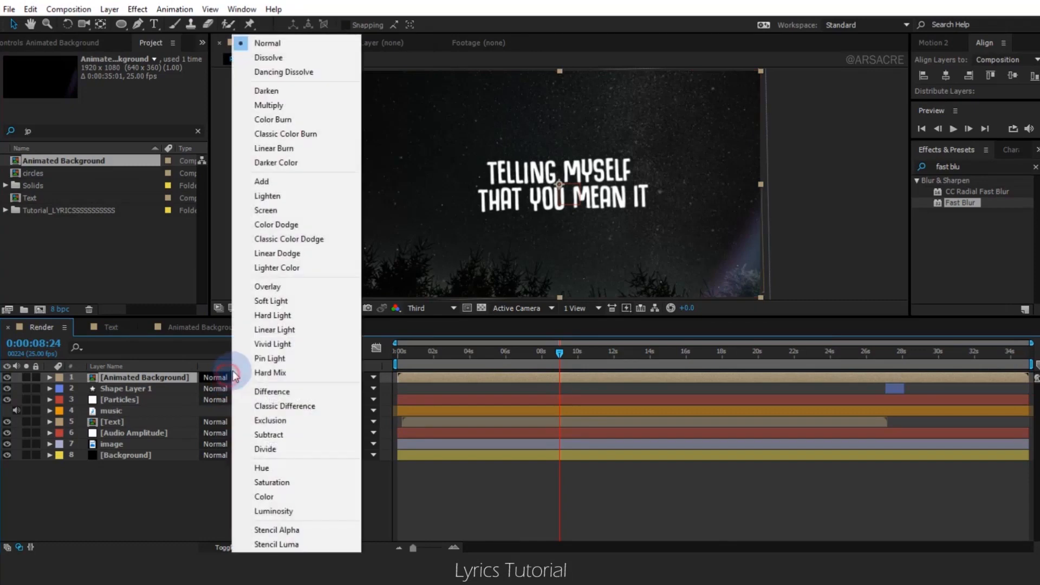
pyautogui.click(262, 182)
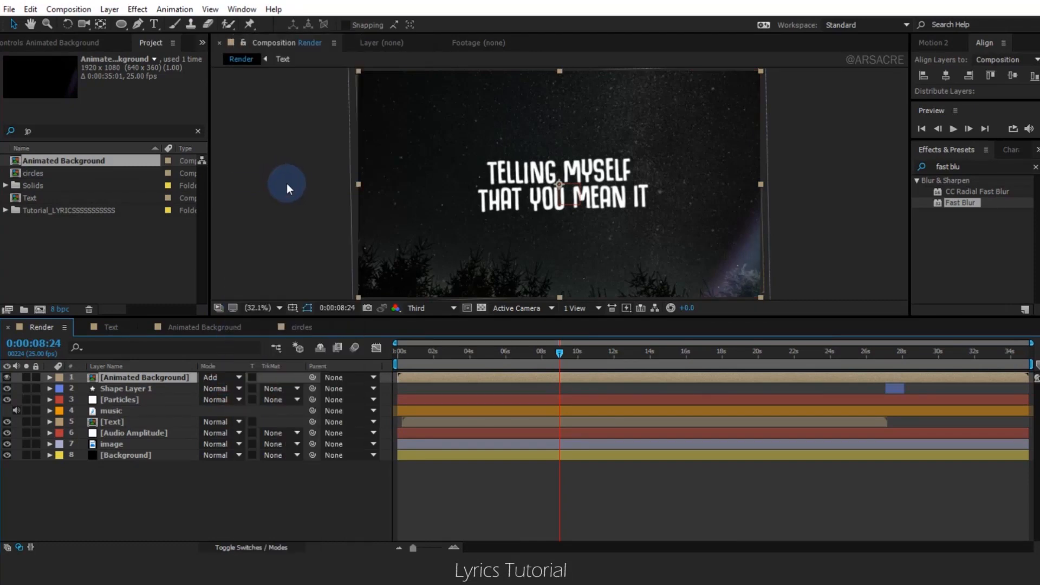
# Link the Animated Background layer's opacity to the Audio Amplitude layer's Both Channels slider, prefix the expression with 20+, and scrub through the result
pyautogui.click(116, 433)
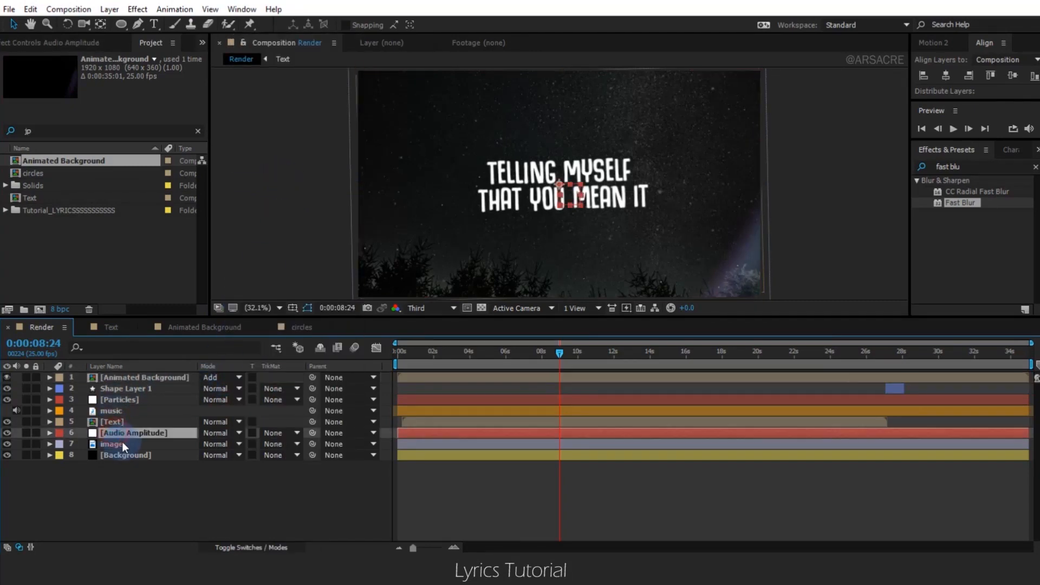
pyautogui.press('u')
pyautogui.click(126, 377)
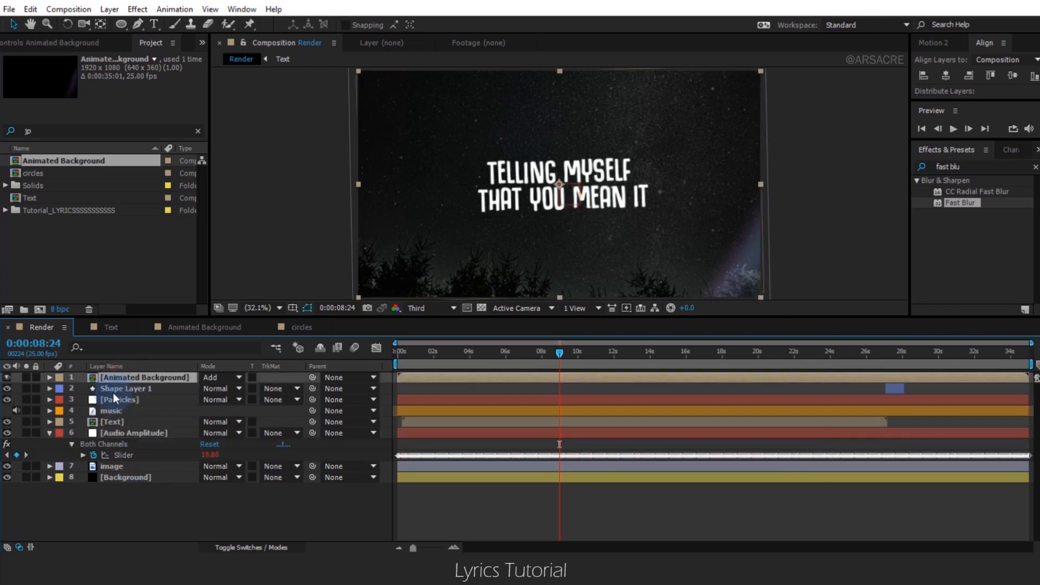
pyautogui.press('t')
pyautogui.keyDown('alt'); pyautogui.click(83, 389); pyautogui.keyUp('alt')
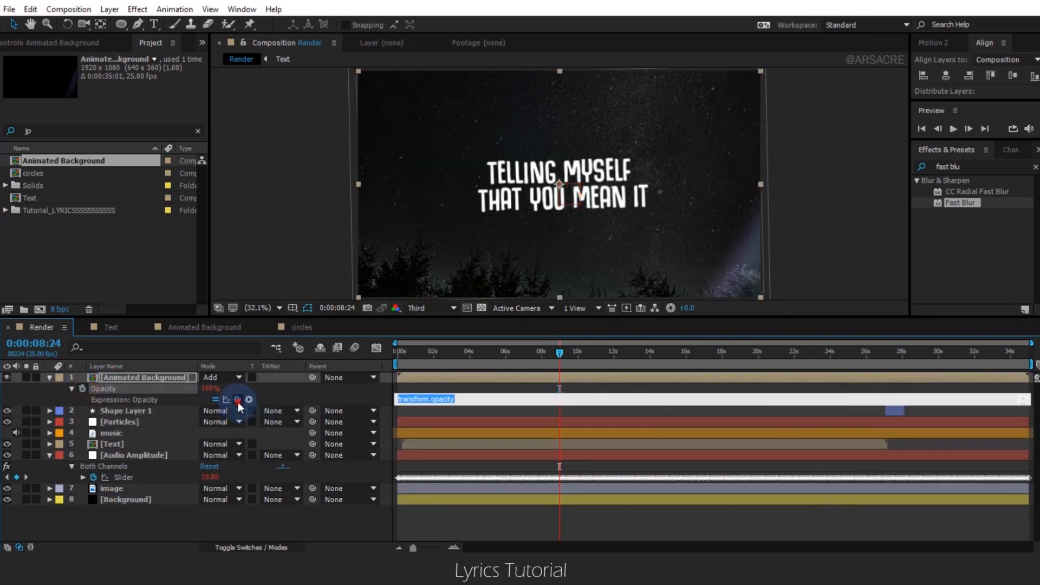
pyautogui.moveTo(238, 399); pyautogui.dragTo(151, 474)
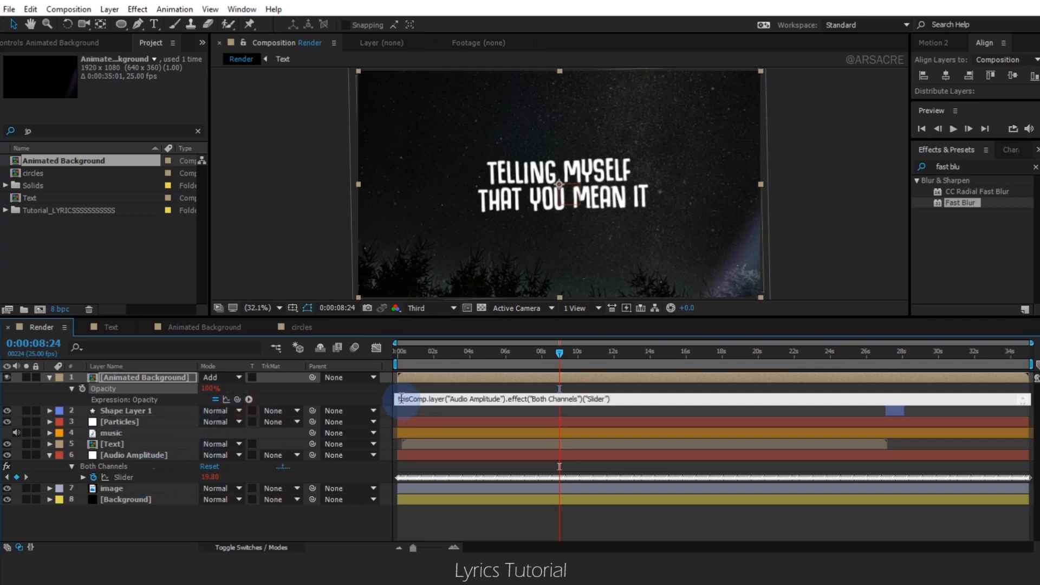
pyautogui.write('20+')
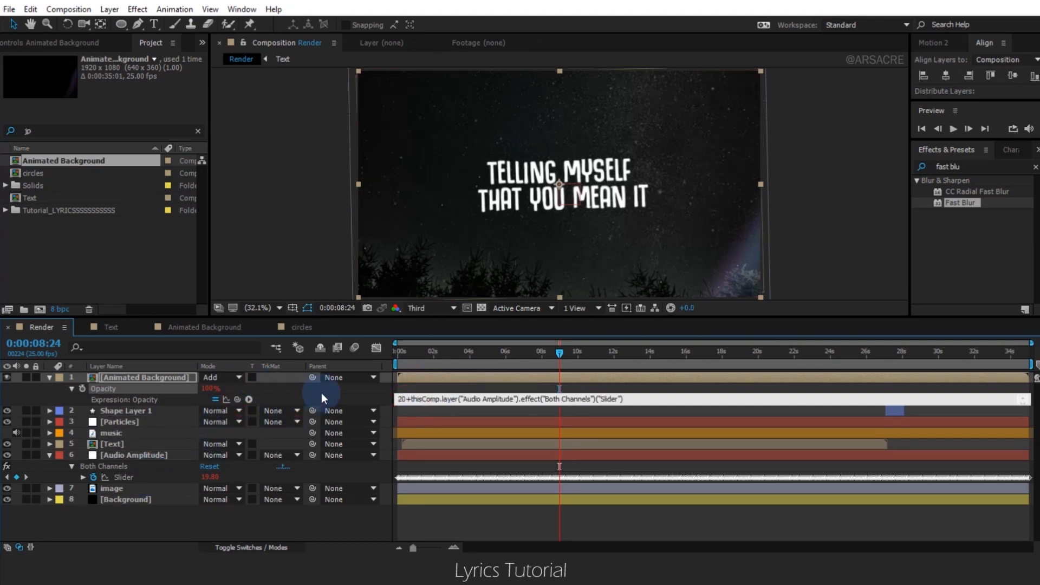
pyautogui.moveTo(440, 352); pyautogui.dragTo(638, 362)
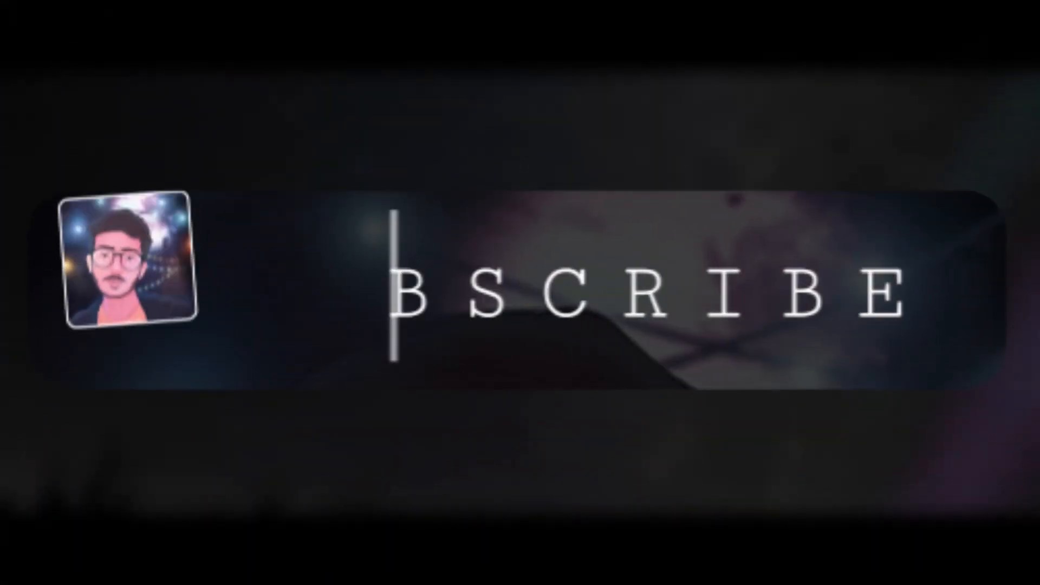